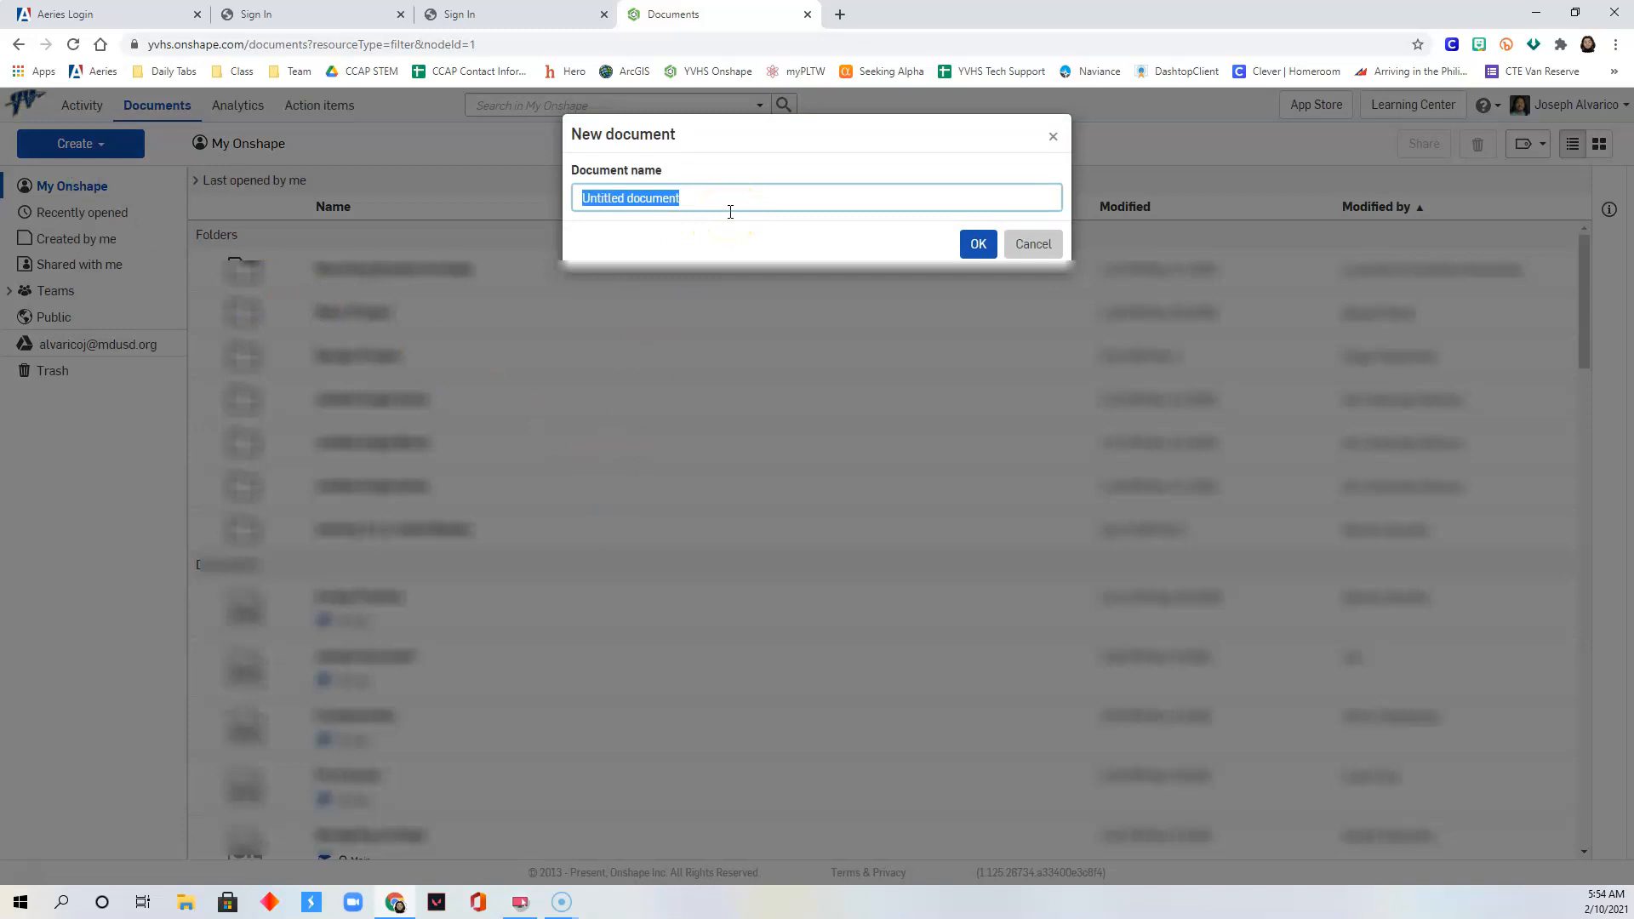
Step: Create a new document named "elbow model"
text(elbow model)
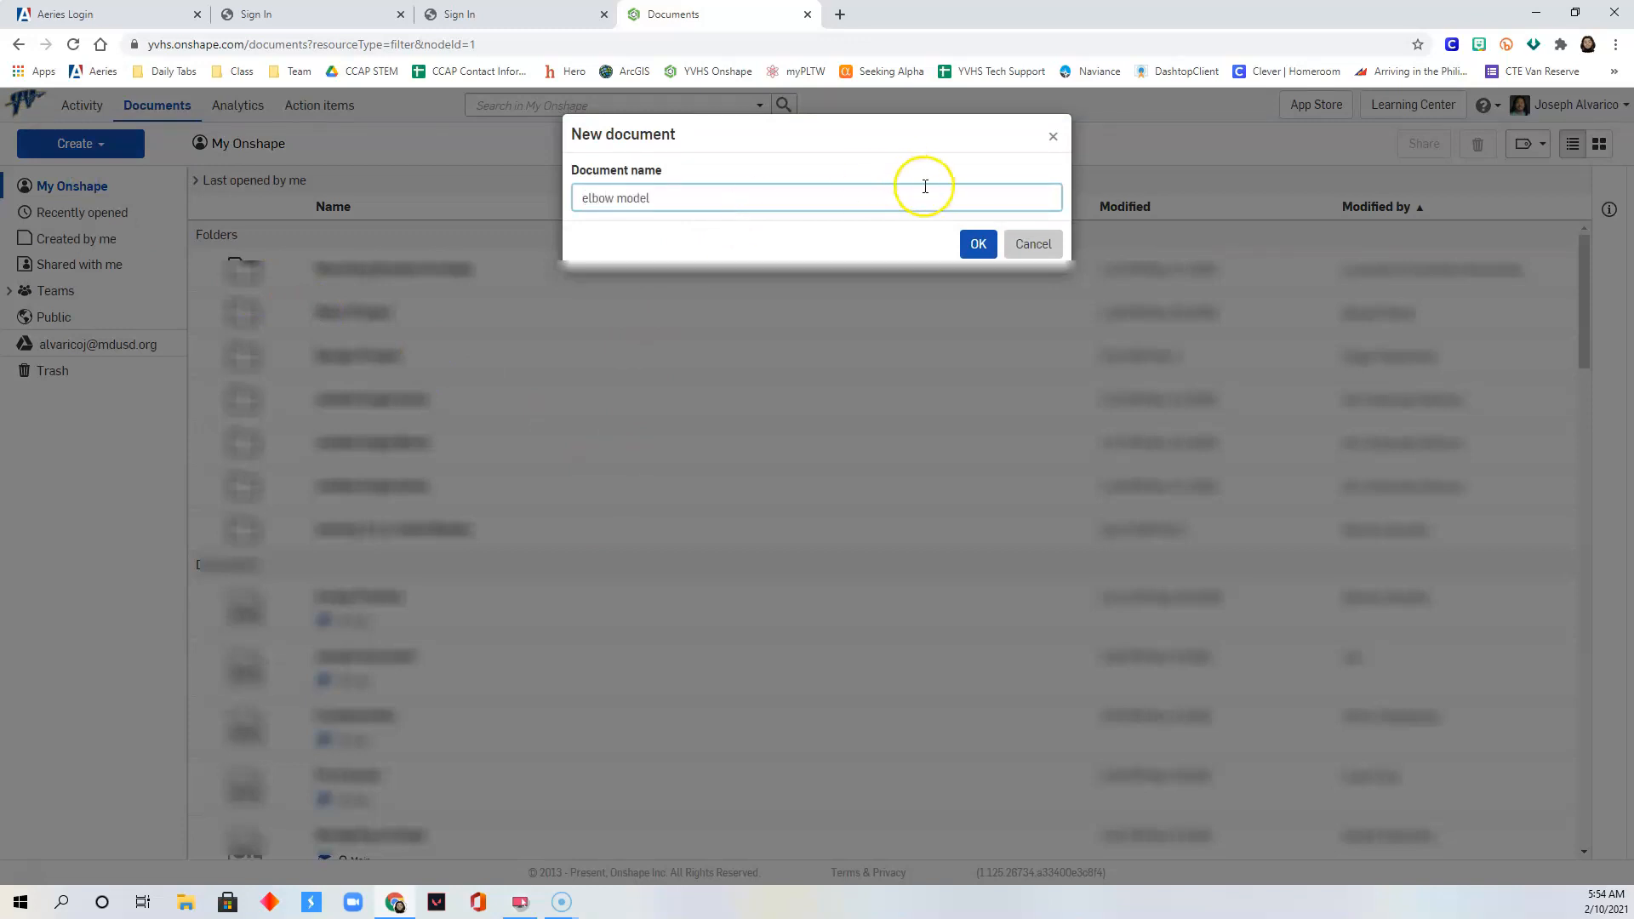
click(977, 244)
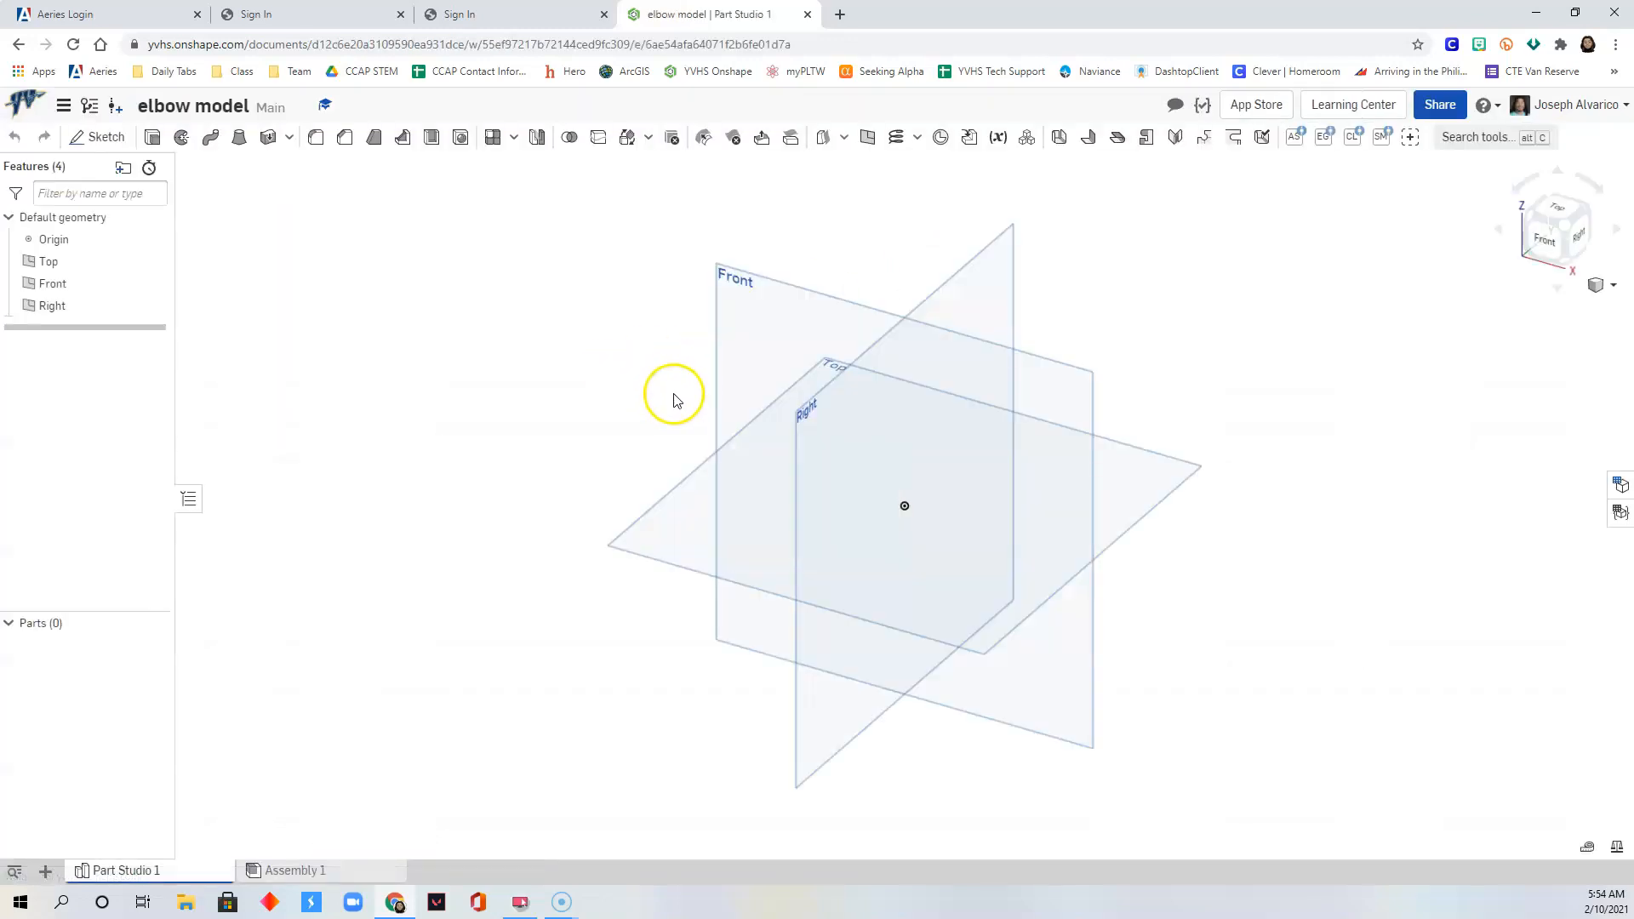
Step: Start a sketch on the Front plane and hide the Top, Front and Right planes
click(99, 137)
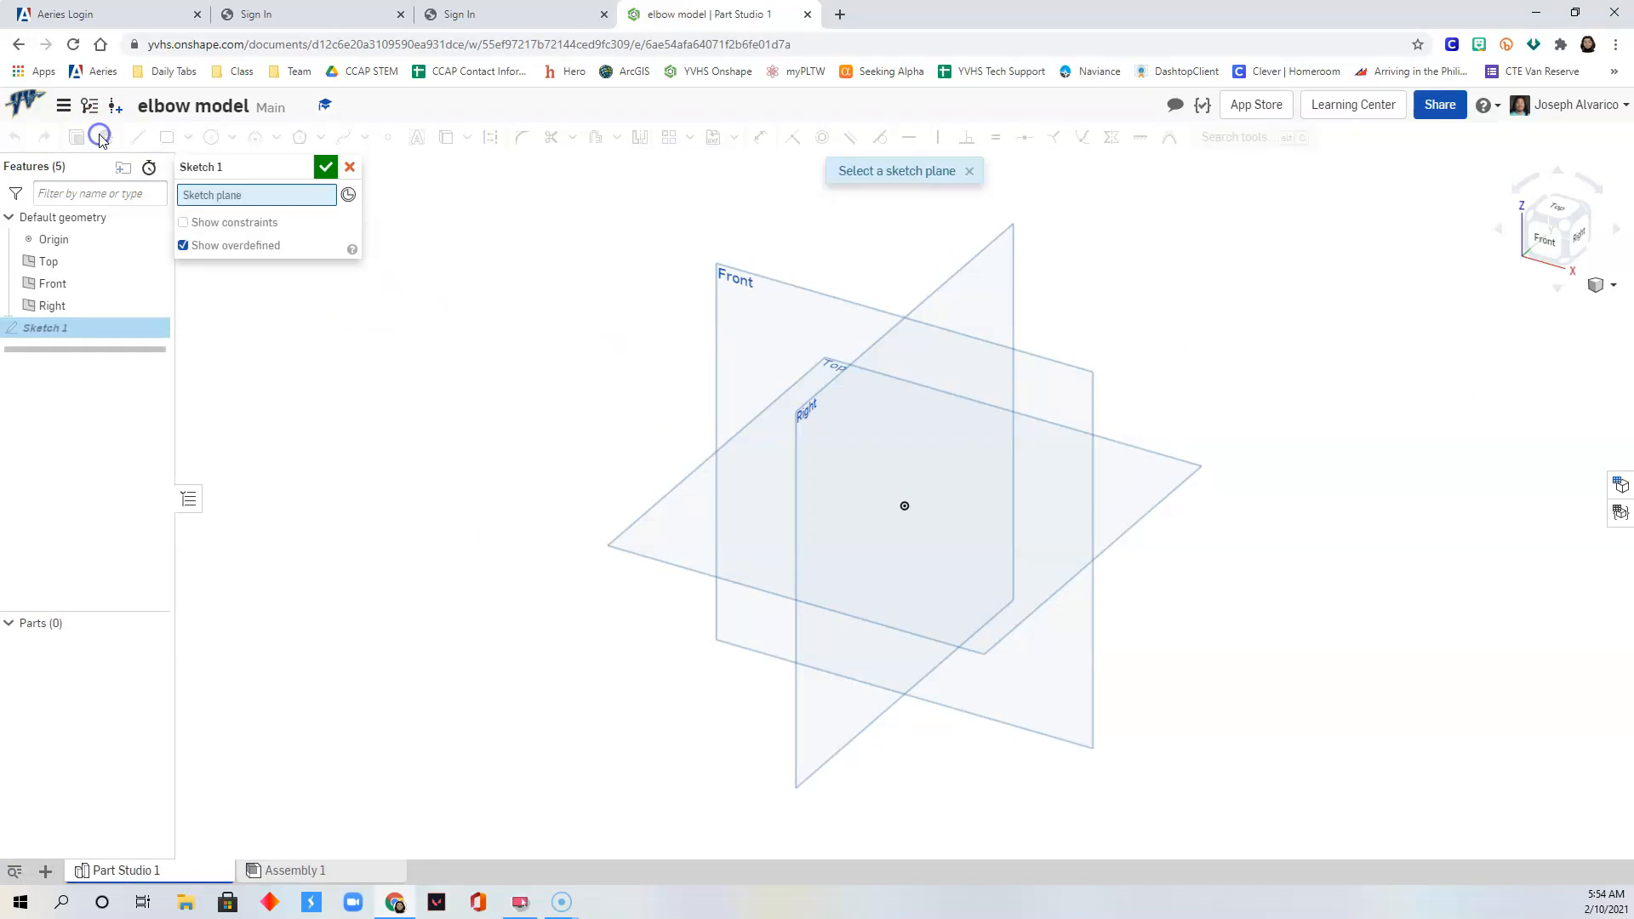
click(774, 323)
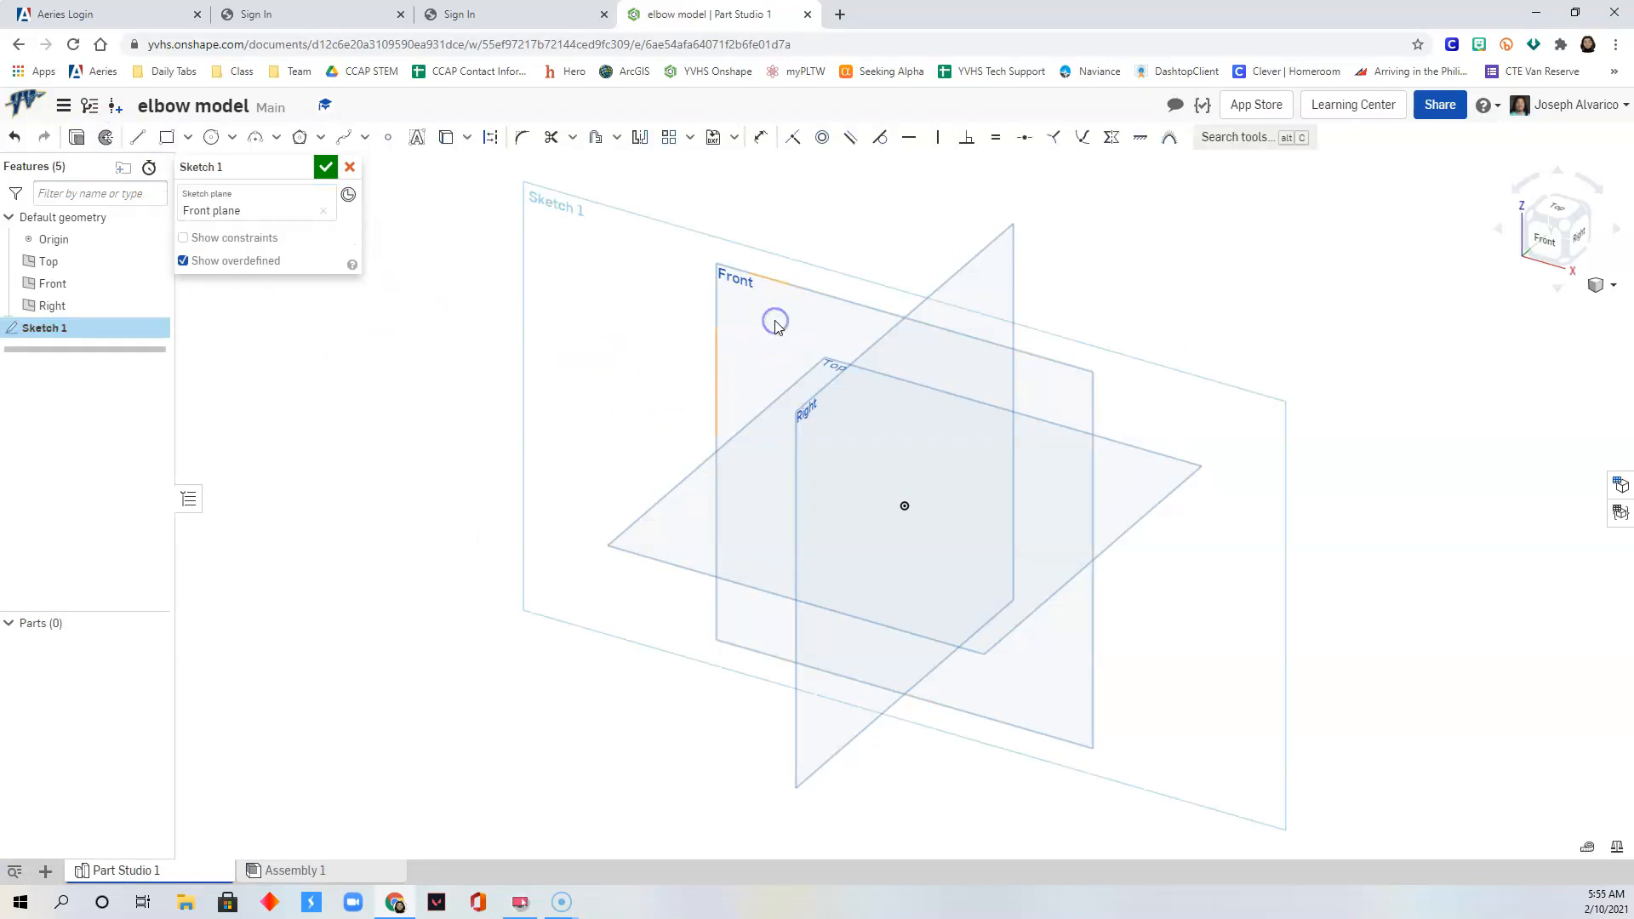
click(150, 261)
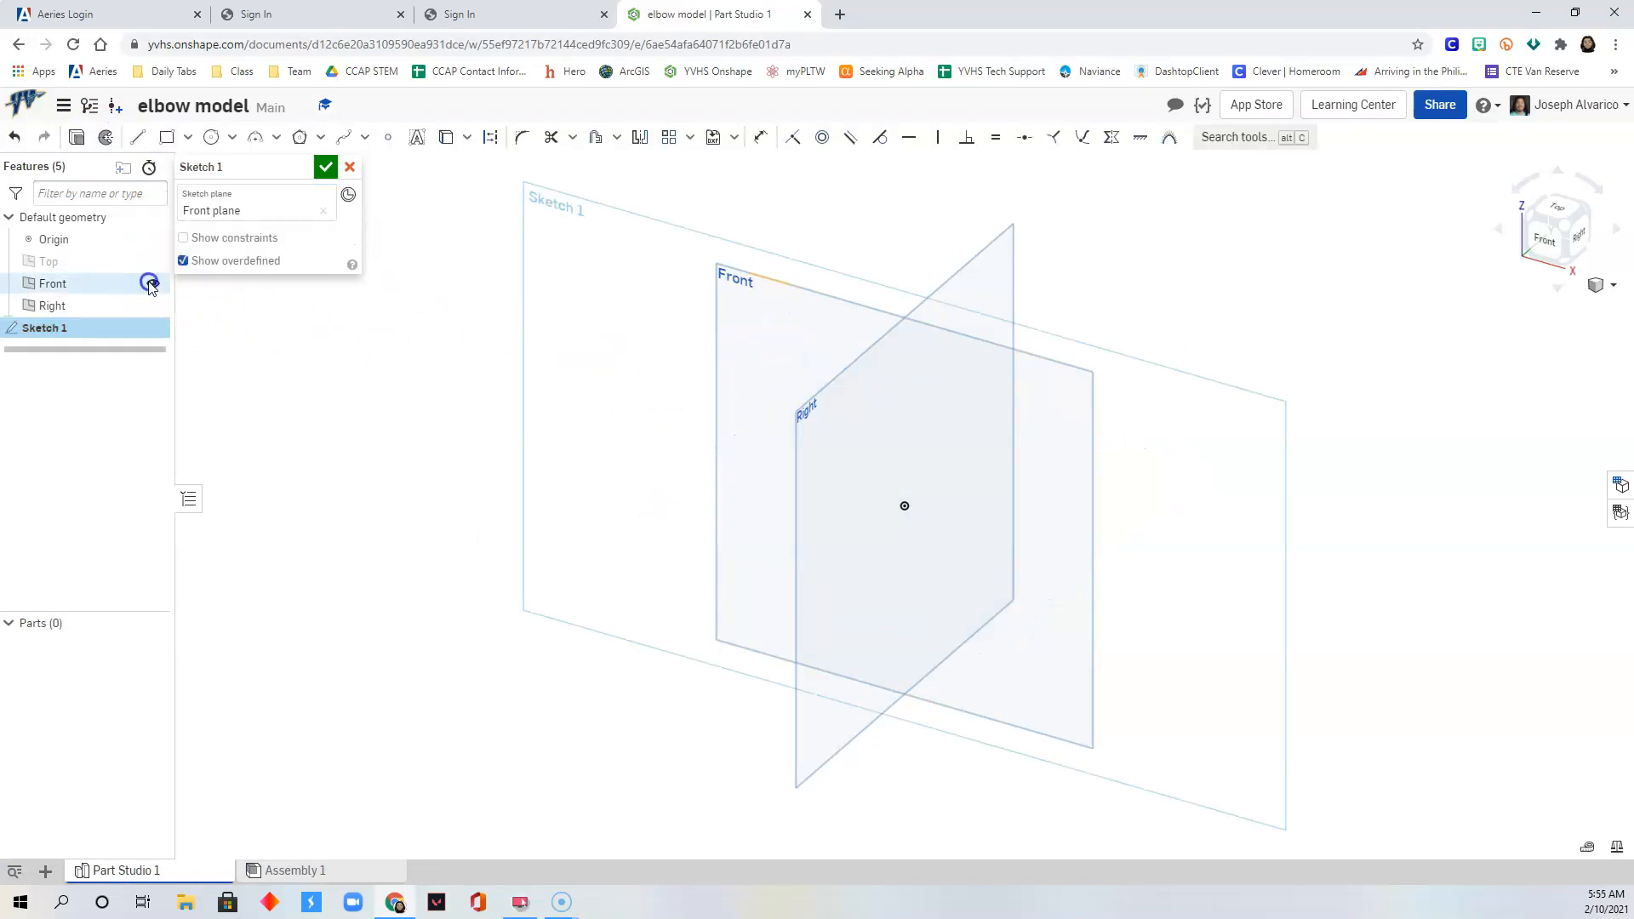
click(150, 283)
click(149, 306)
right_click(639, 364)
click(714, 485)
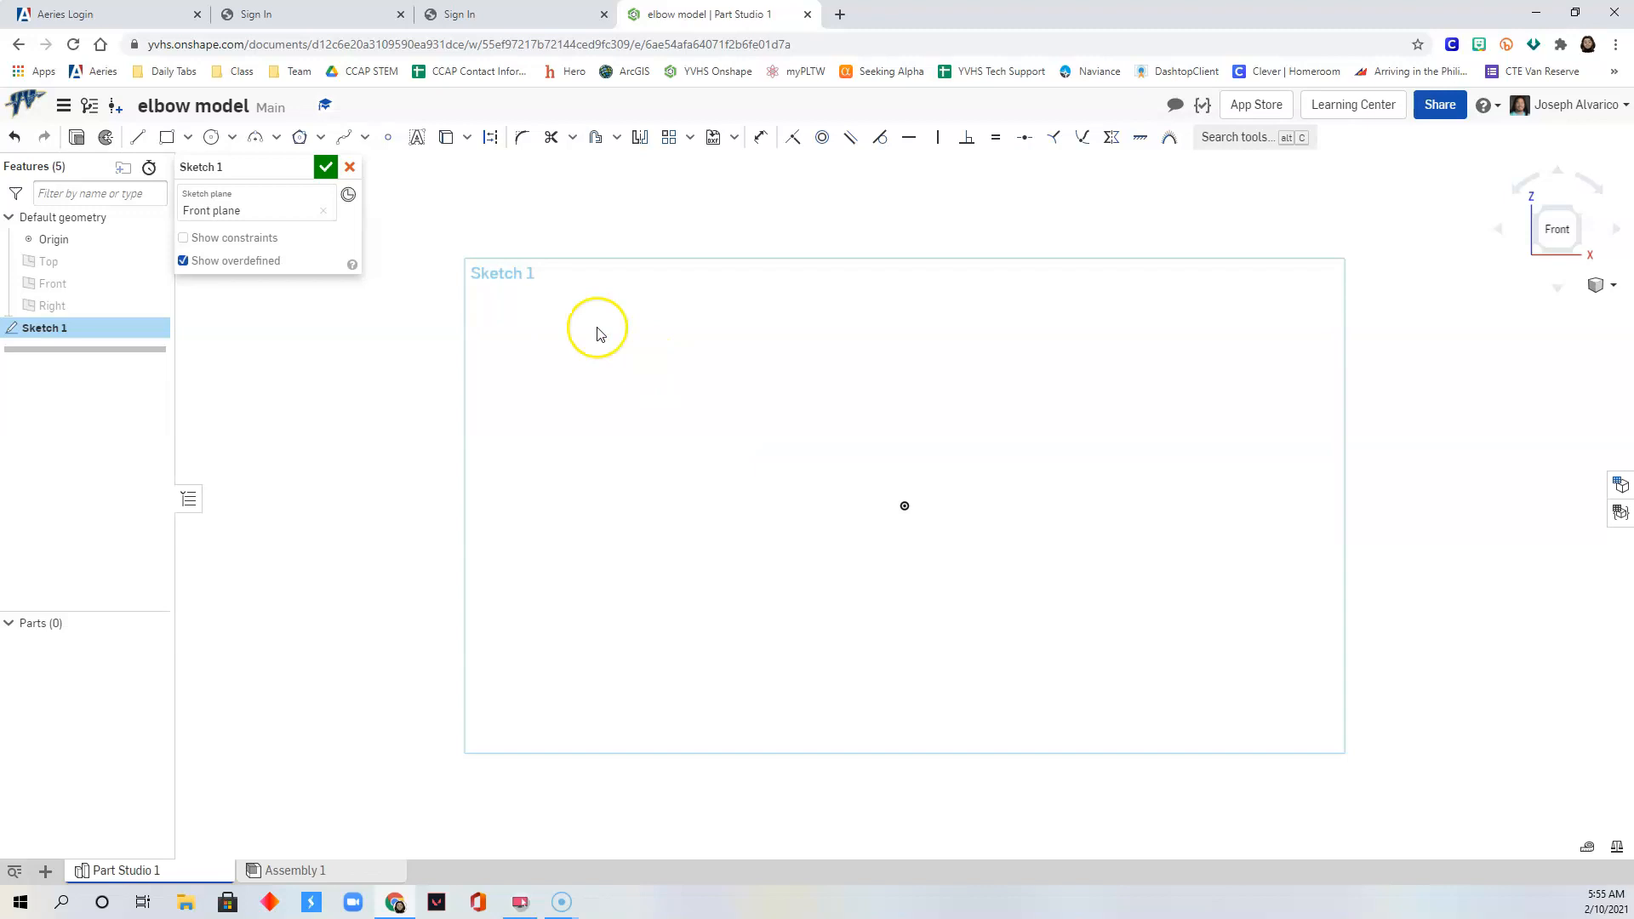
Step: Sketch a corner rectangle up and to the right from the origin, about 5.1 in wide and 1.2 in high
click(169, 140)
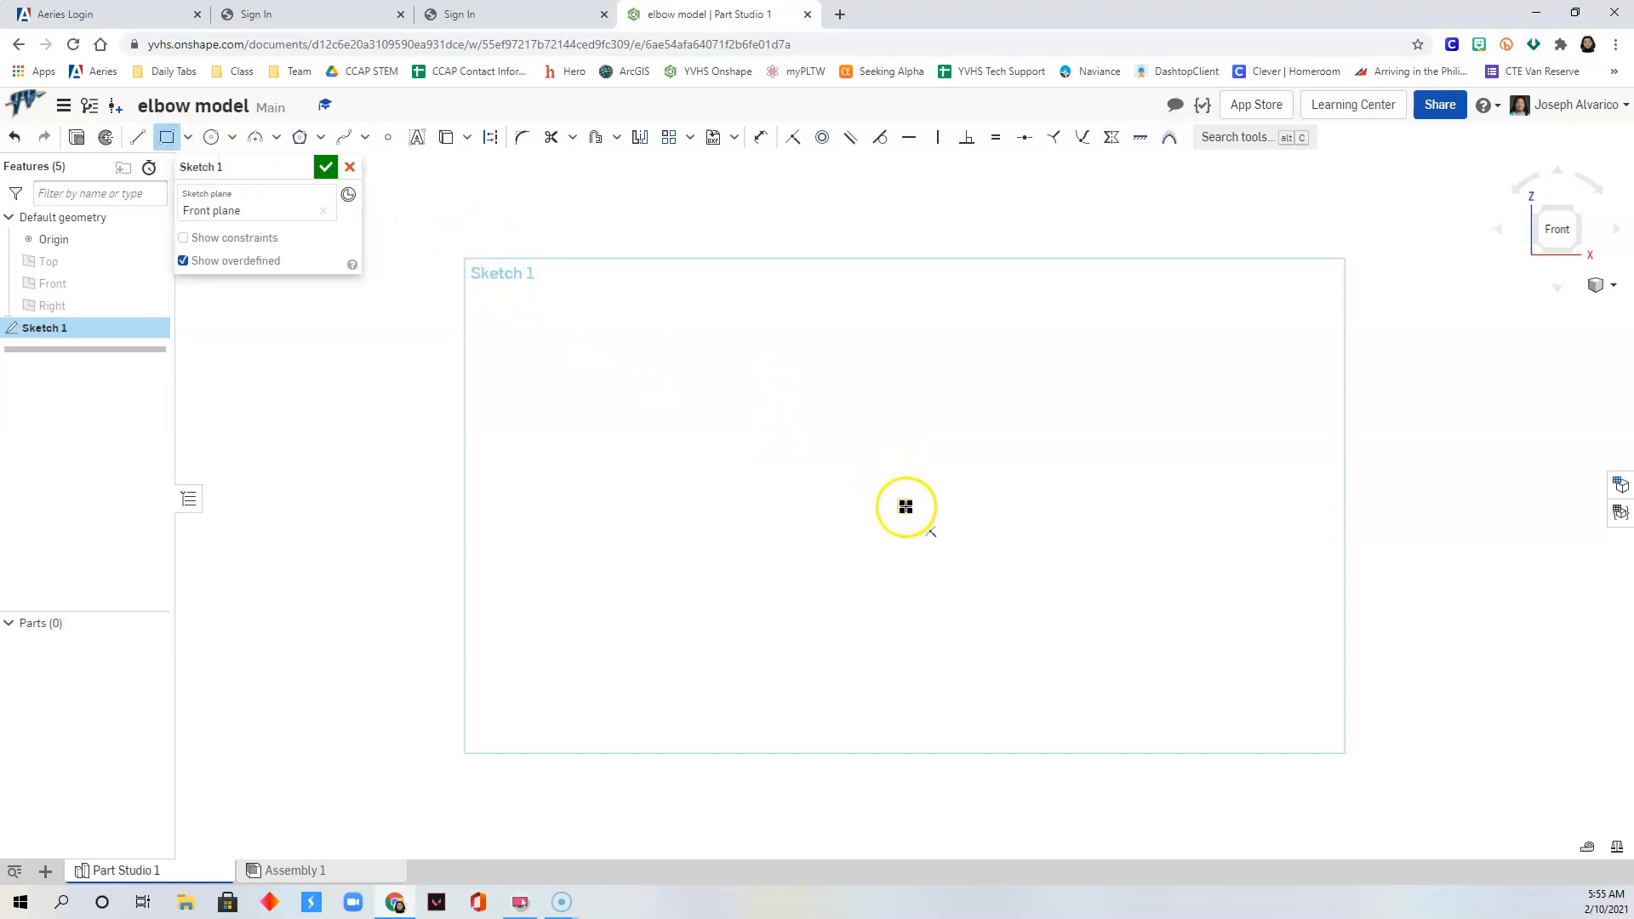
click(906, 506)
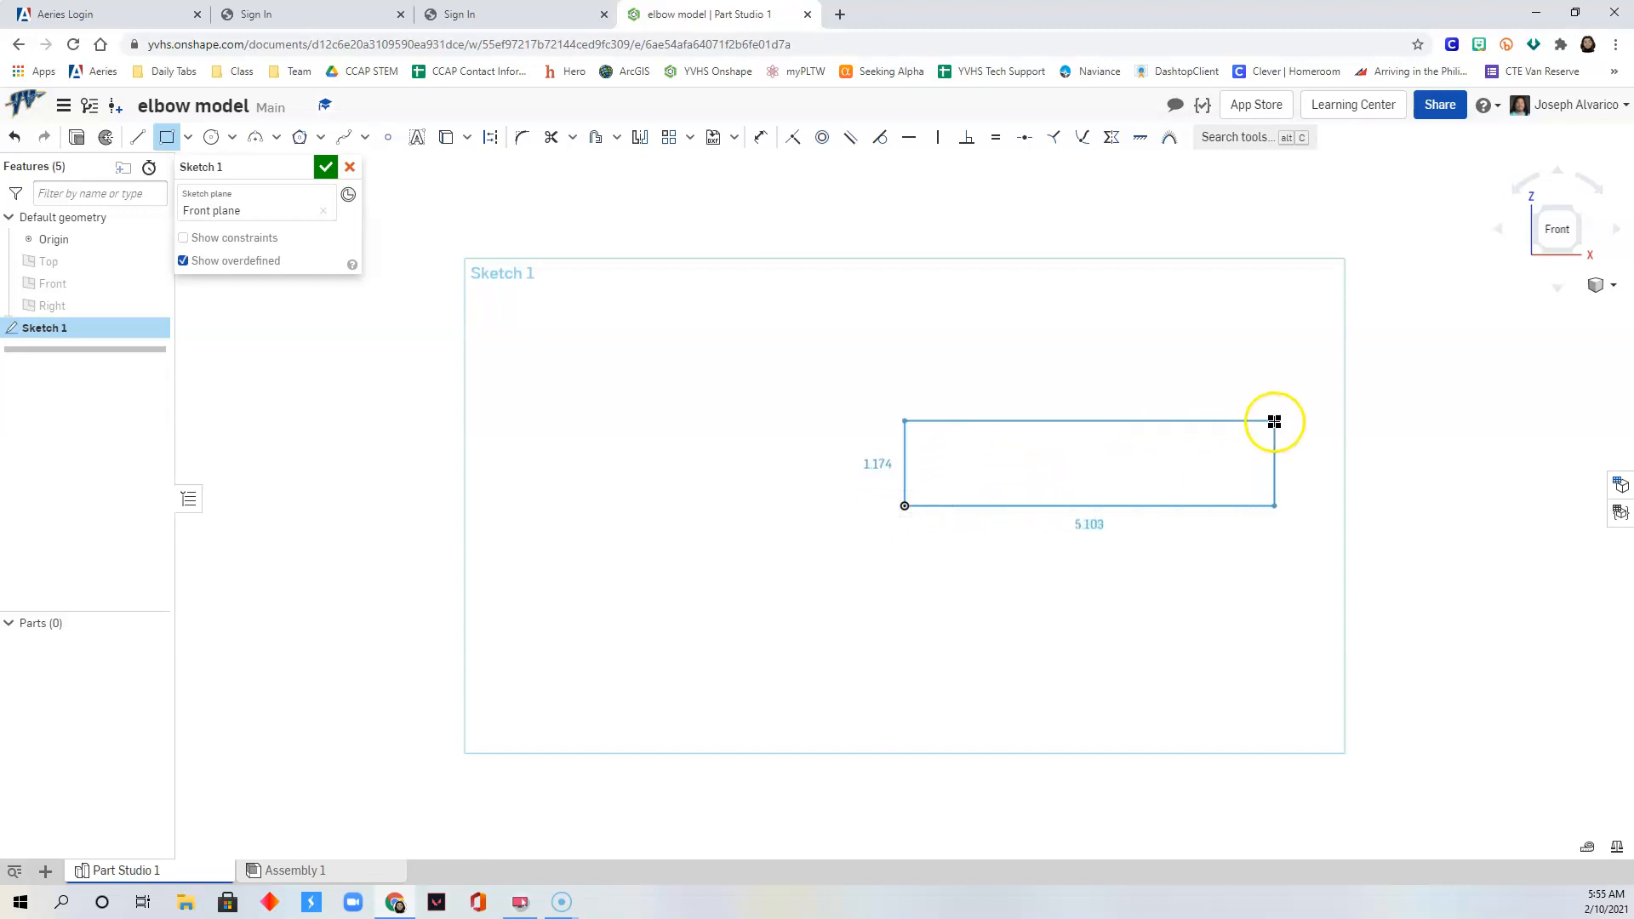
click(1274, 421)
Step: Dimension the rectangle to a width of 6 in and a height of 1.5 in
click(762, 141)
click(1082, 508)
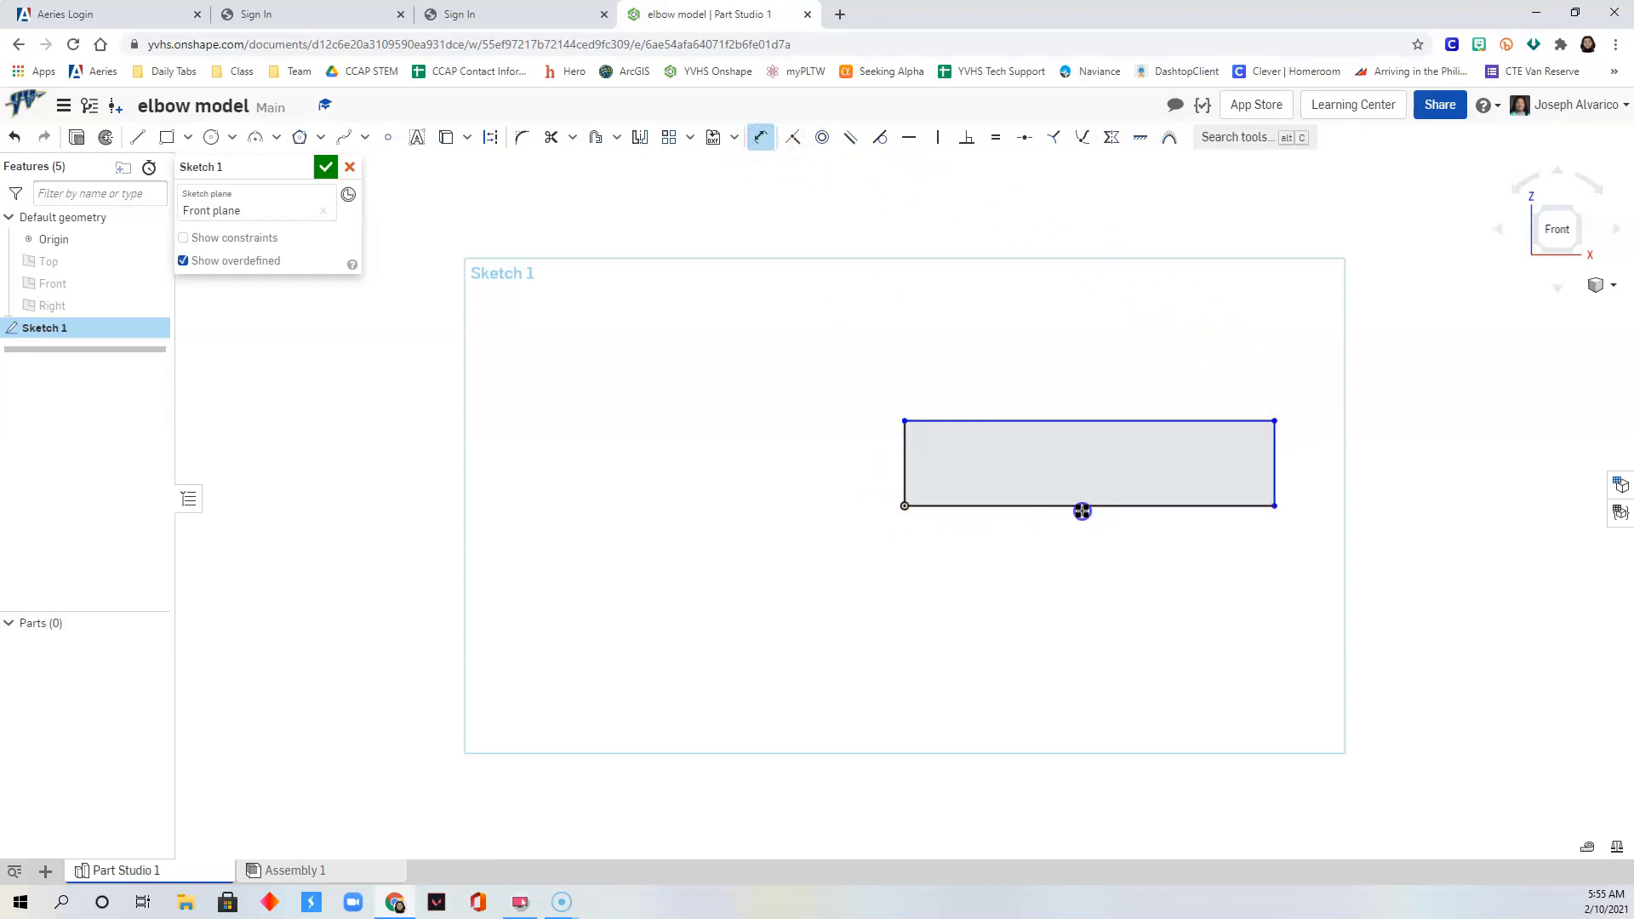
click(1092, 554)
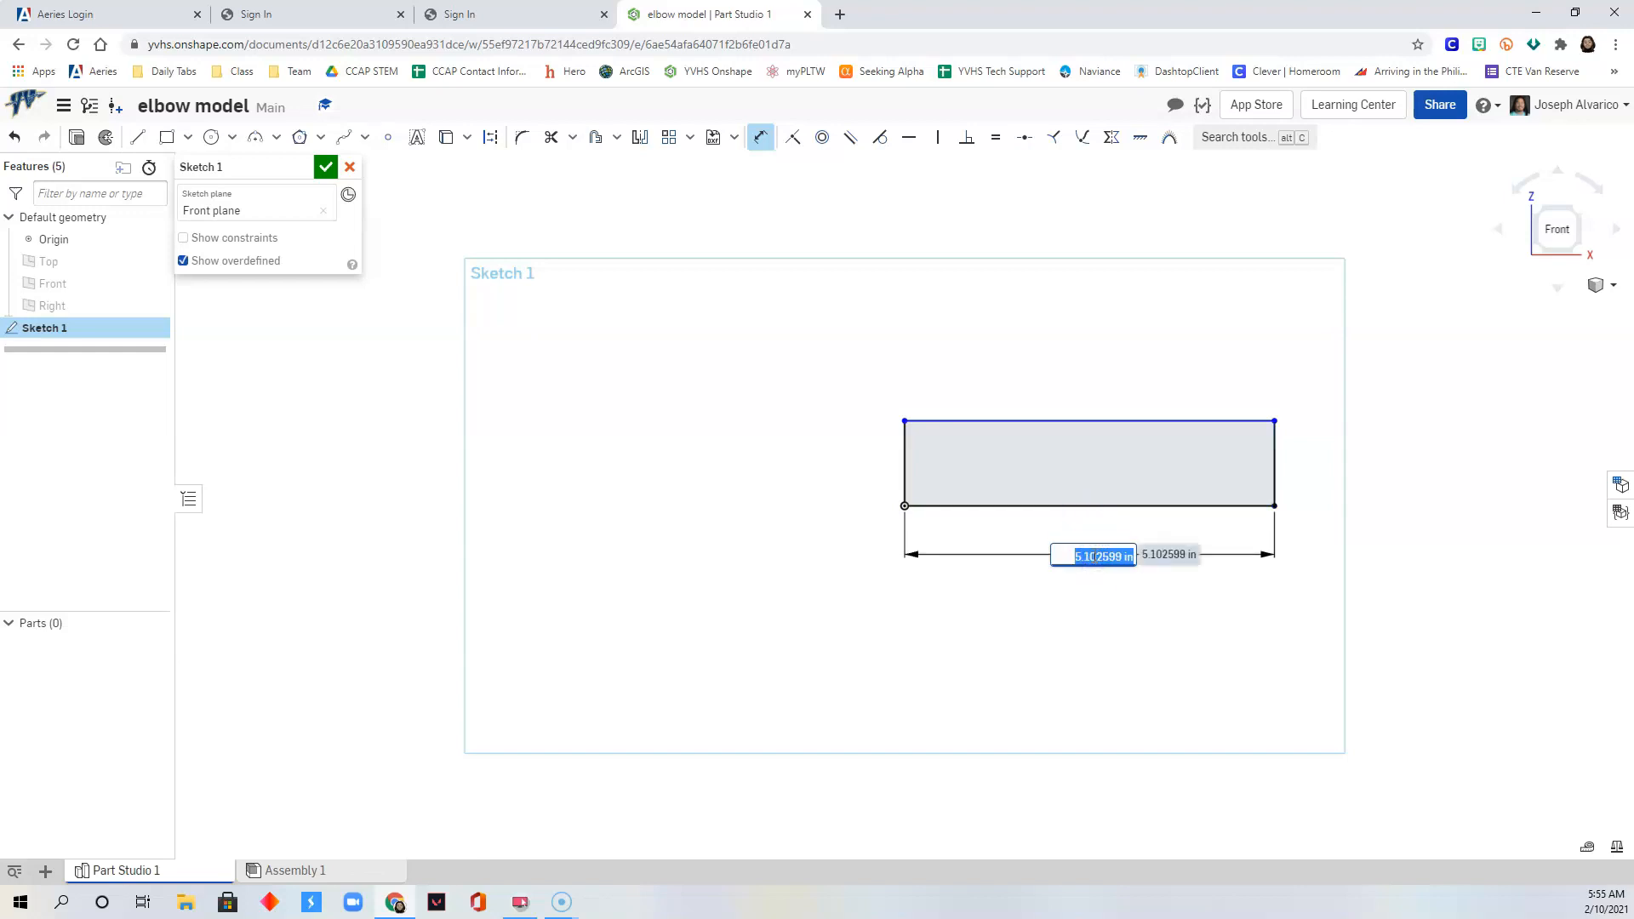
text(6)
key(Return)
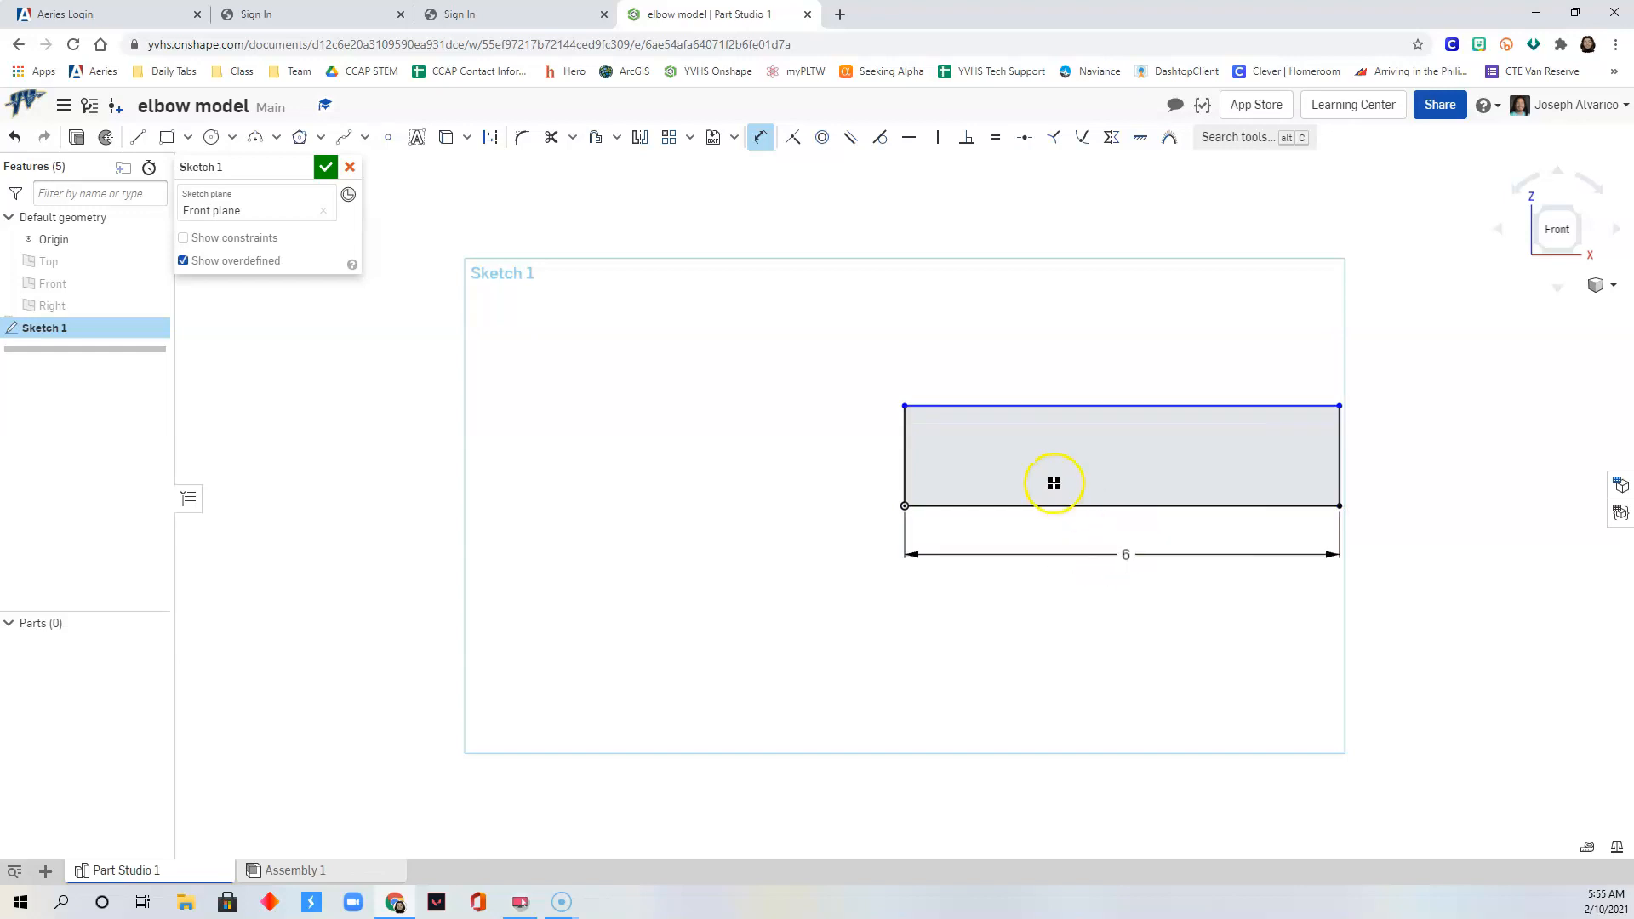
click(908, 452)
click(855, 451)
text(1)
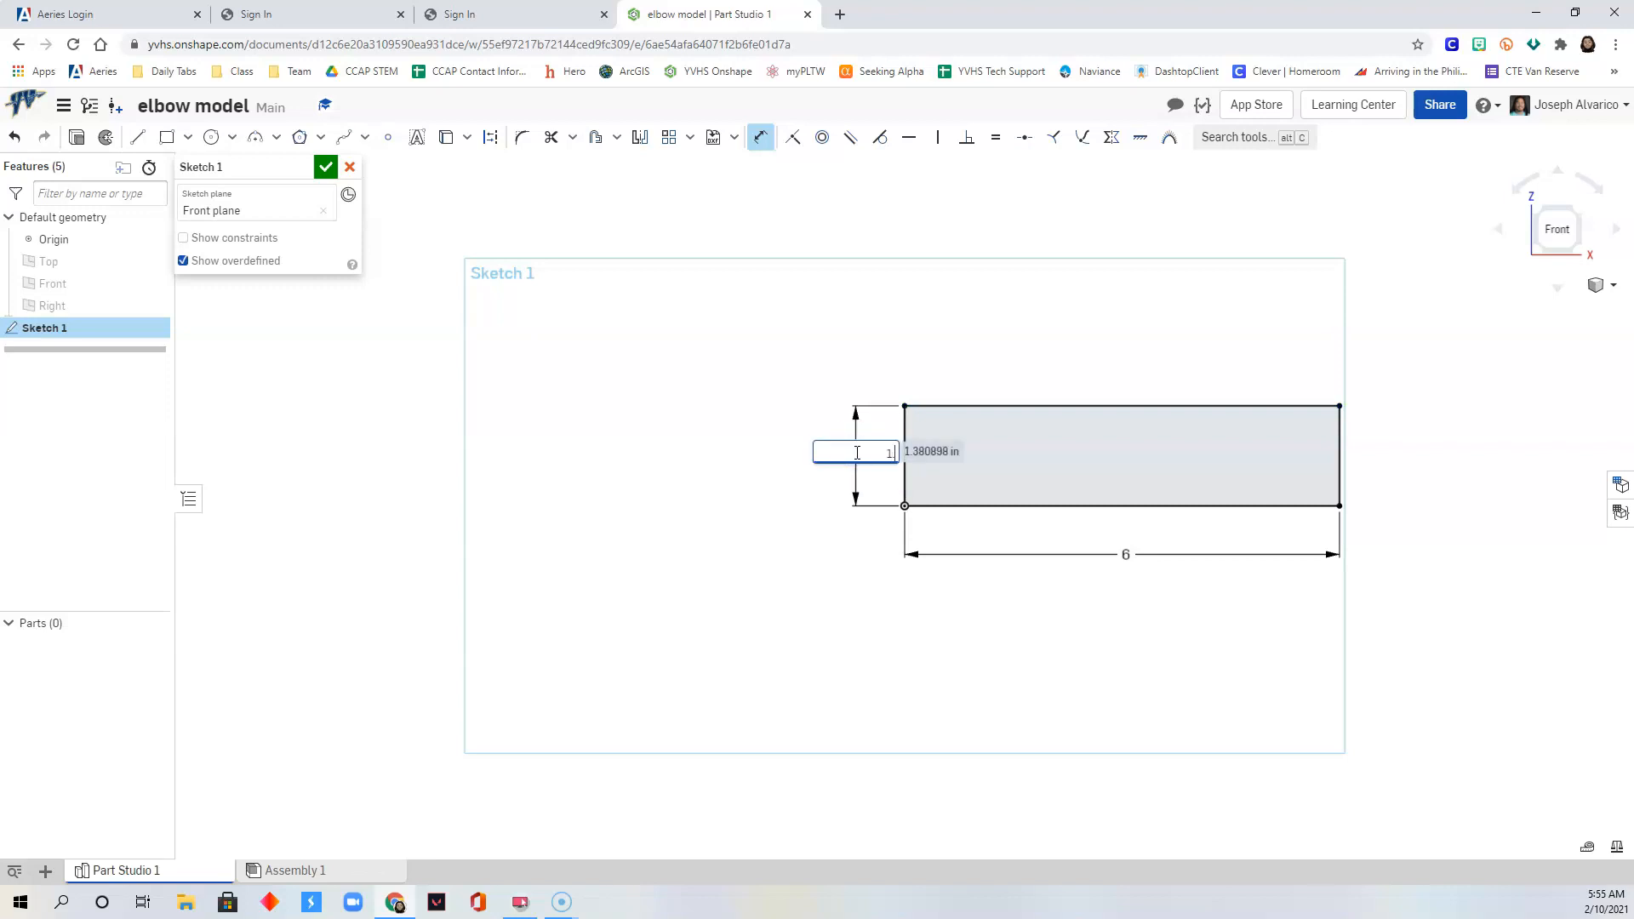
text(.5)
key(Return)
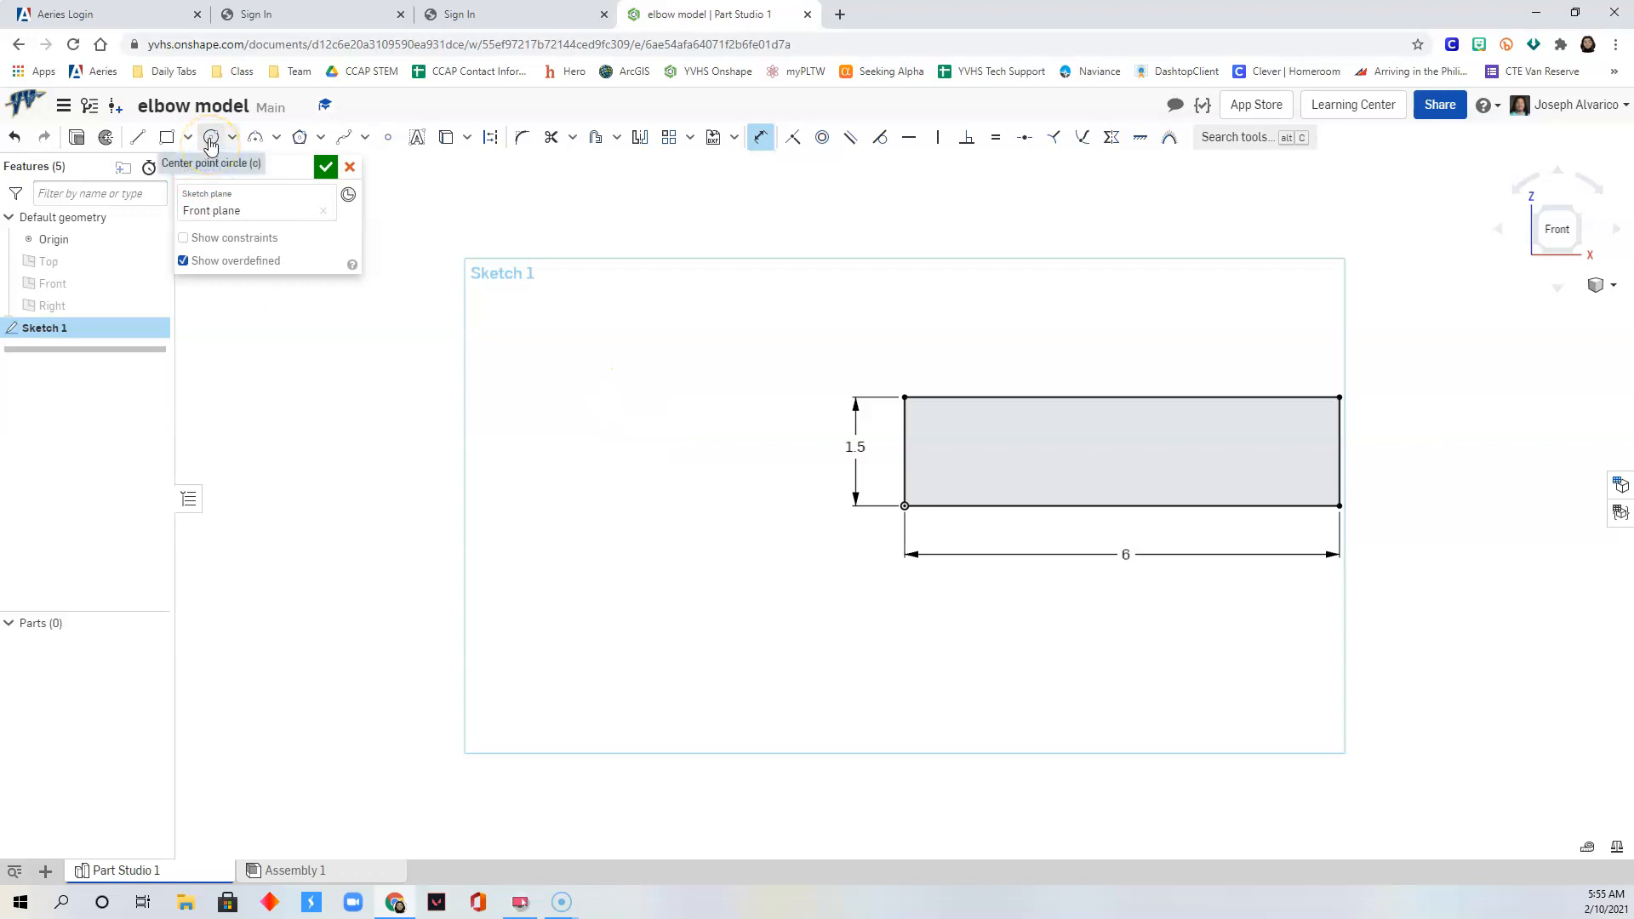
Step: Sketch a circle about 0.75 in in diameter inside the rectangle, near its left end
click(211, 141)
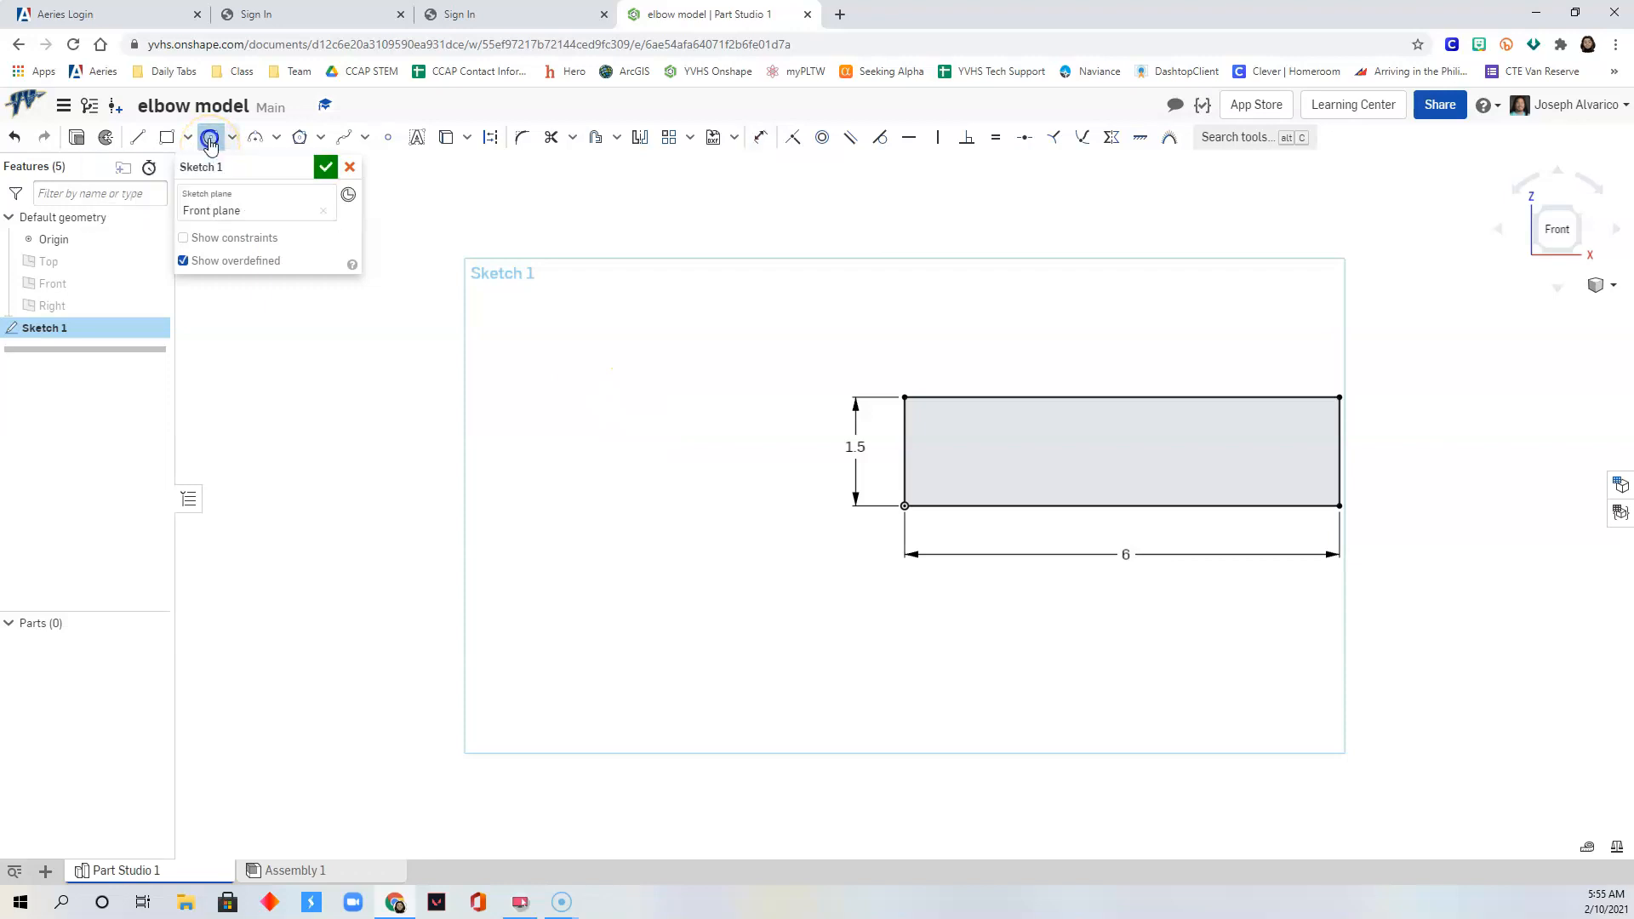
click(961, 453)
click(984, 437)
key(Escape)
Step: Dimension the circle's diameter to 0.5 in
click(760, 137)
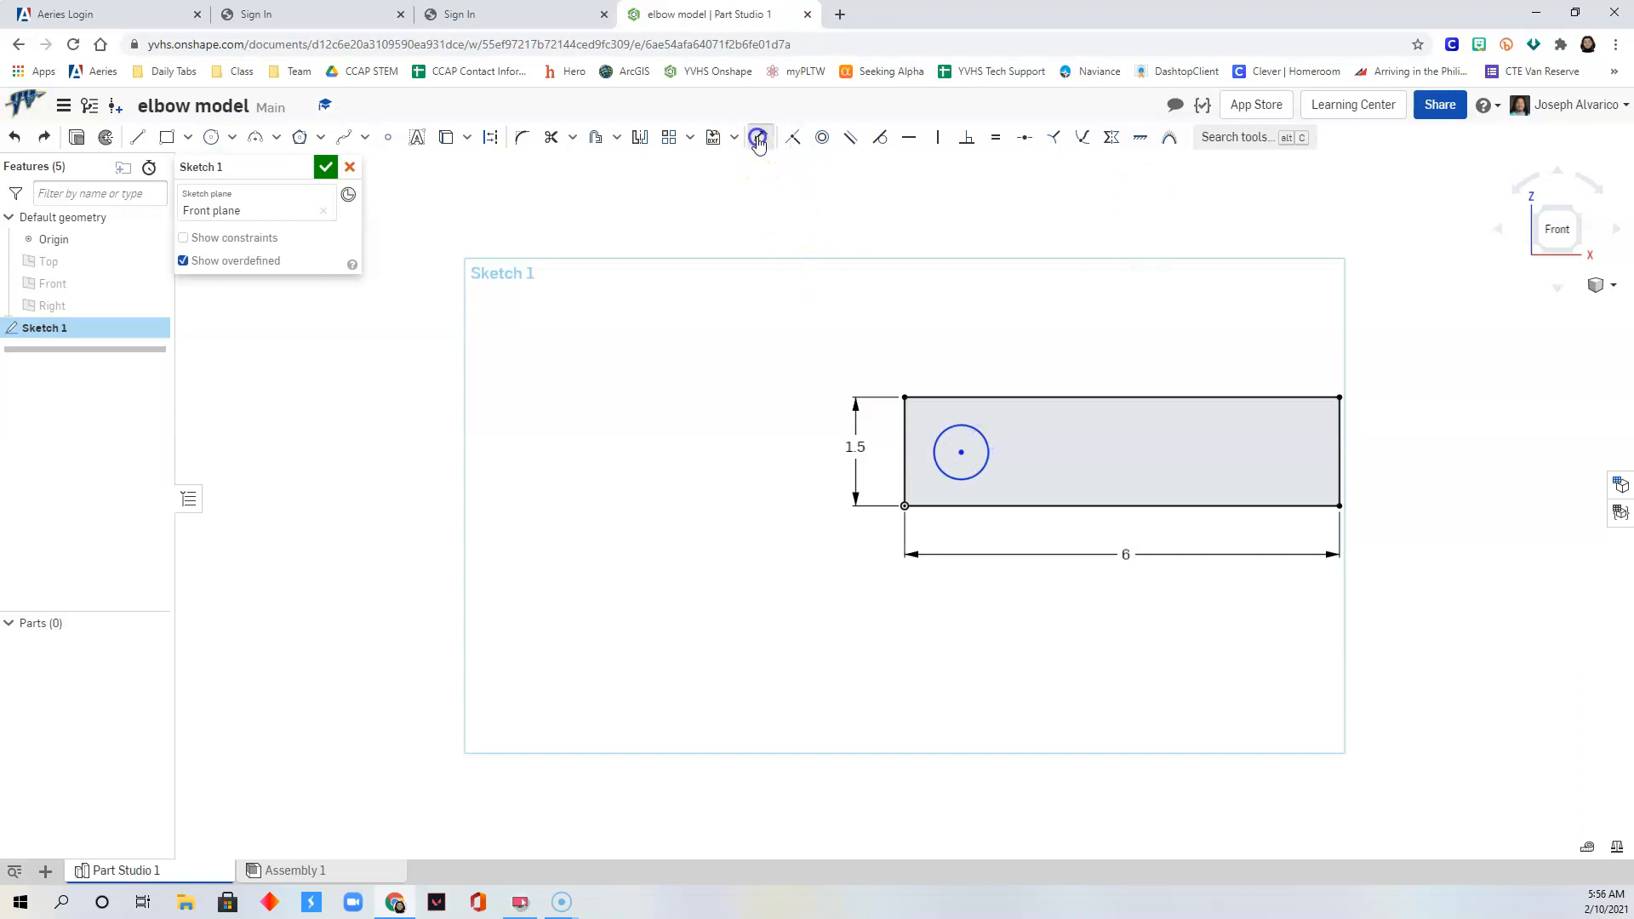
click(973, 432)
click(1011, 355)
text(.5)
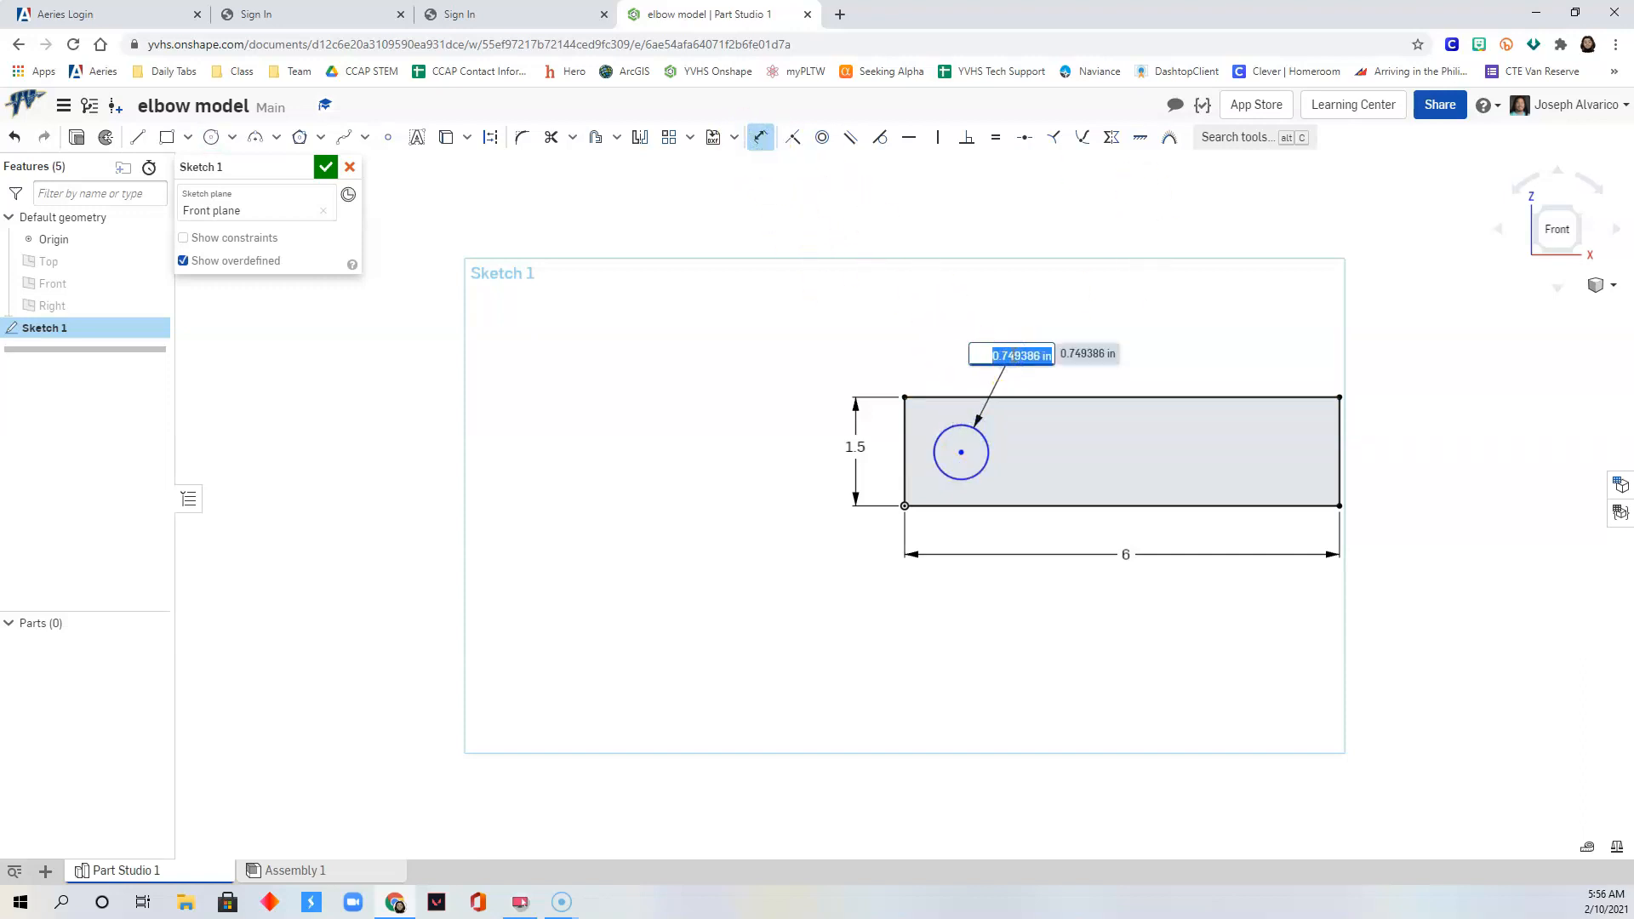
key(Return)
Step: Dimension the circle's centre from the rectangle's upper edge as 1.5/2 in
scroll(1013, 452, up, 3)
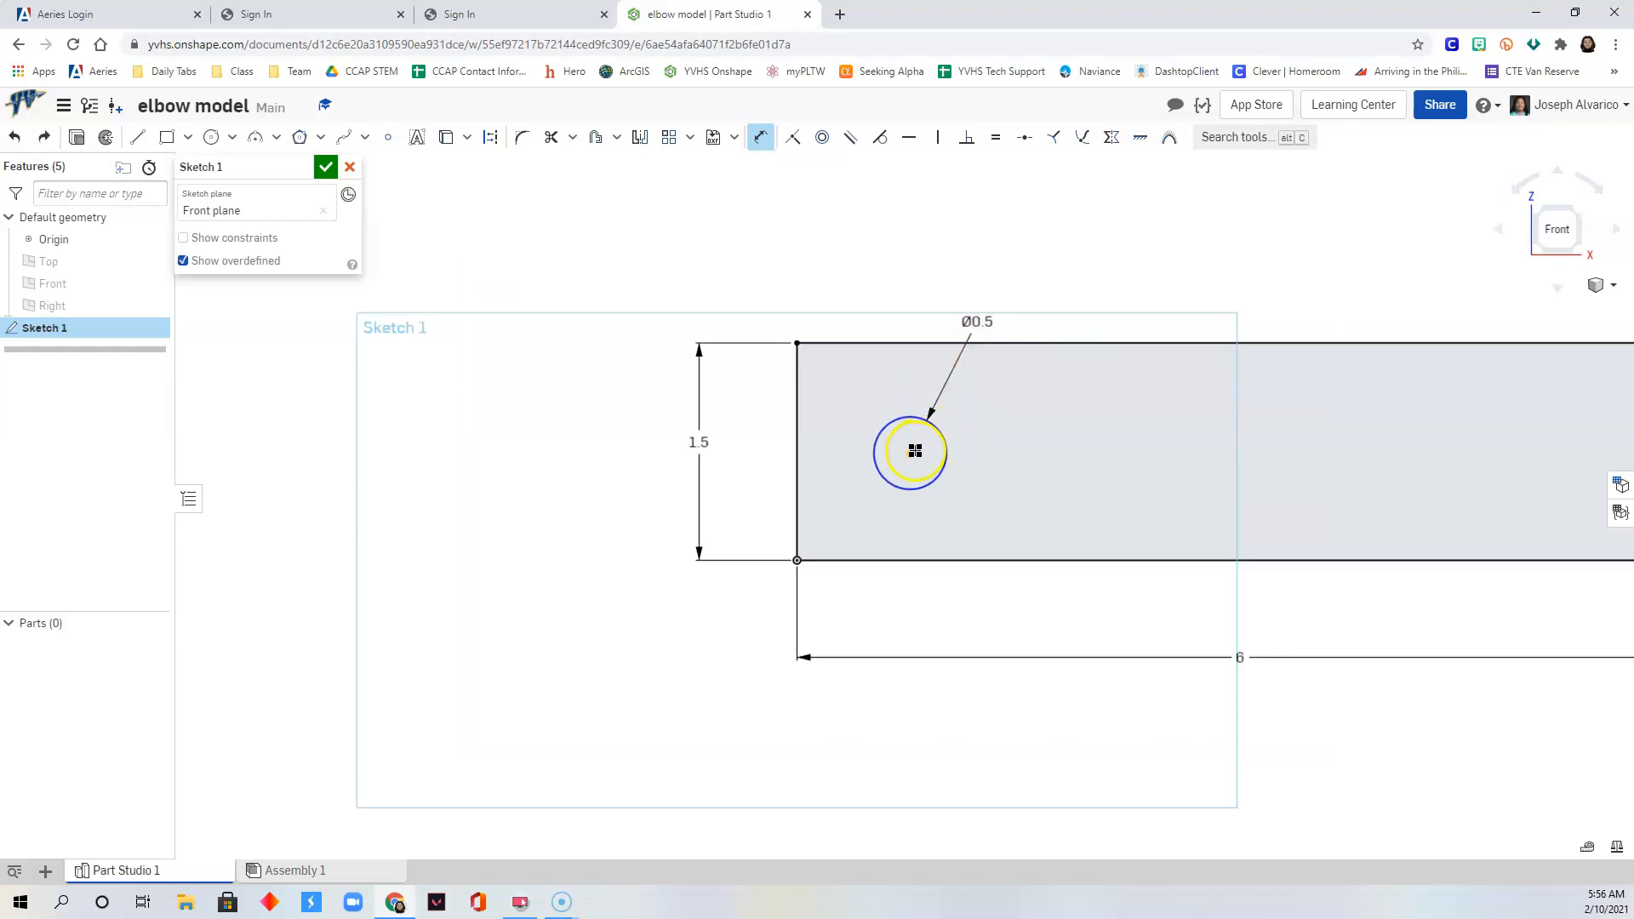
click(906, 339)
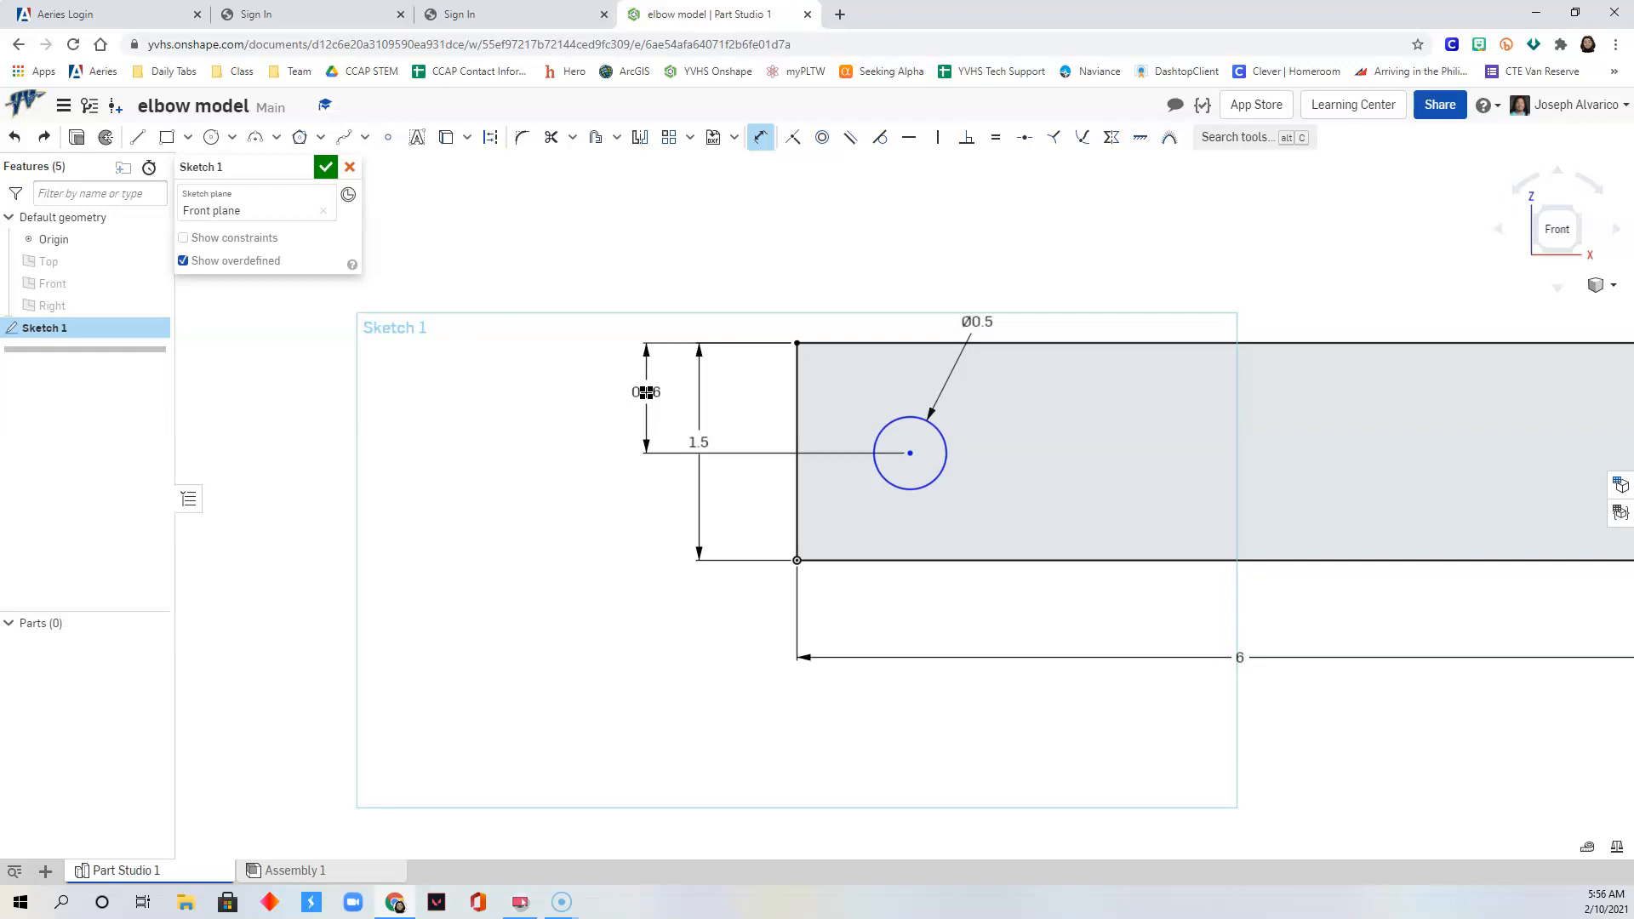
click(646, 392)
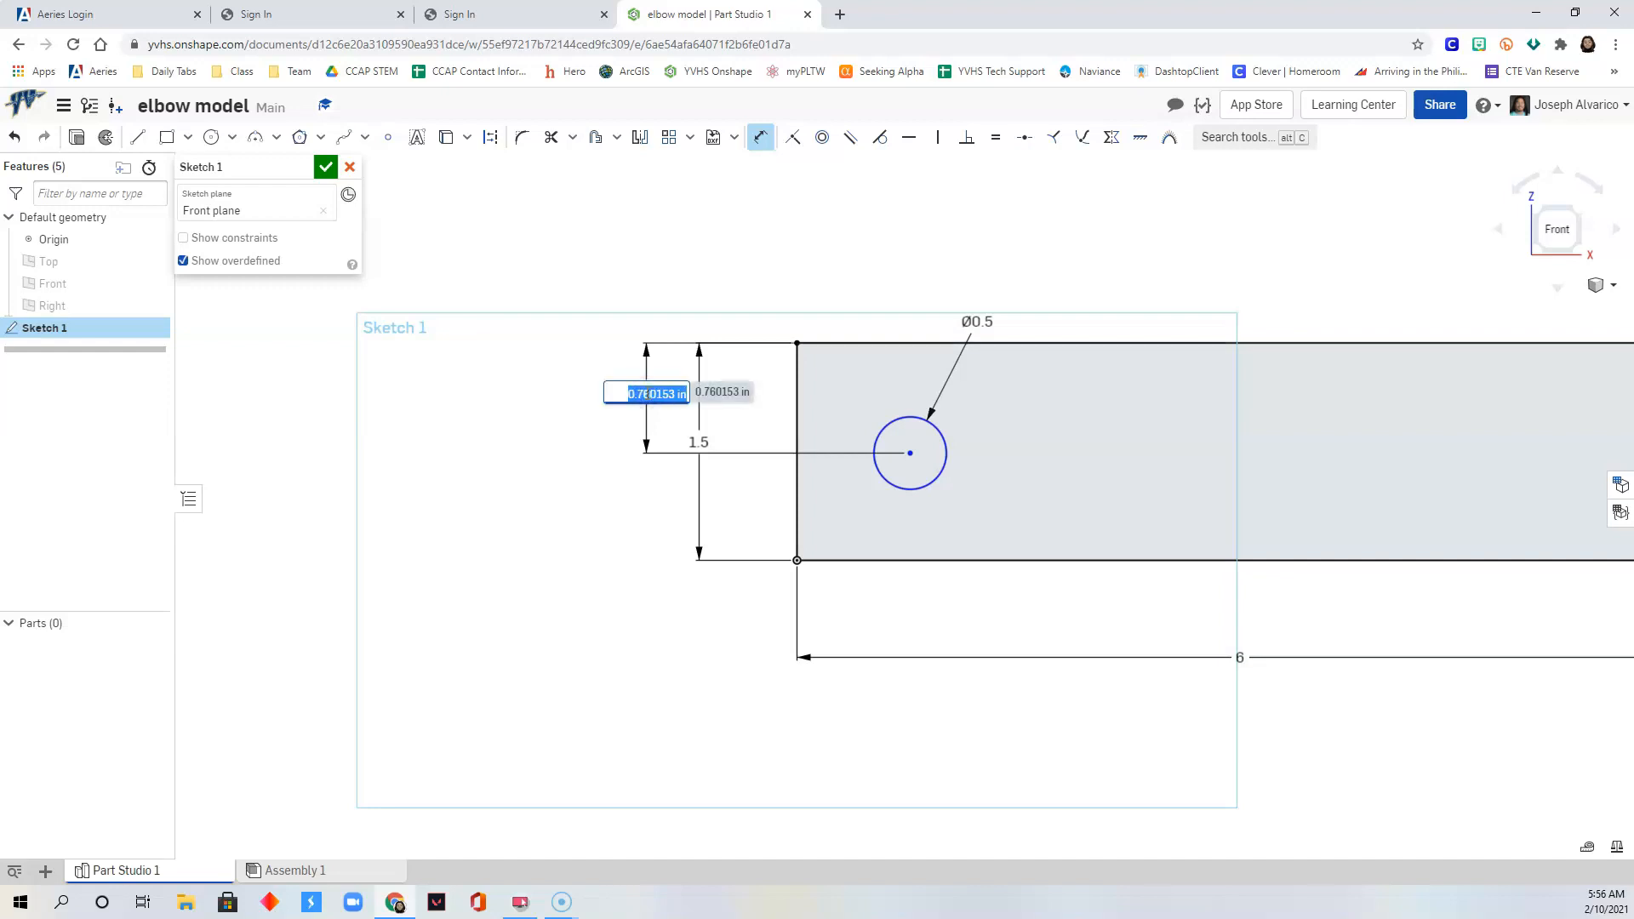
text(1.5/2)
key(Return)
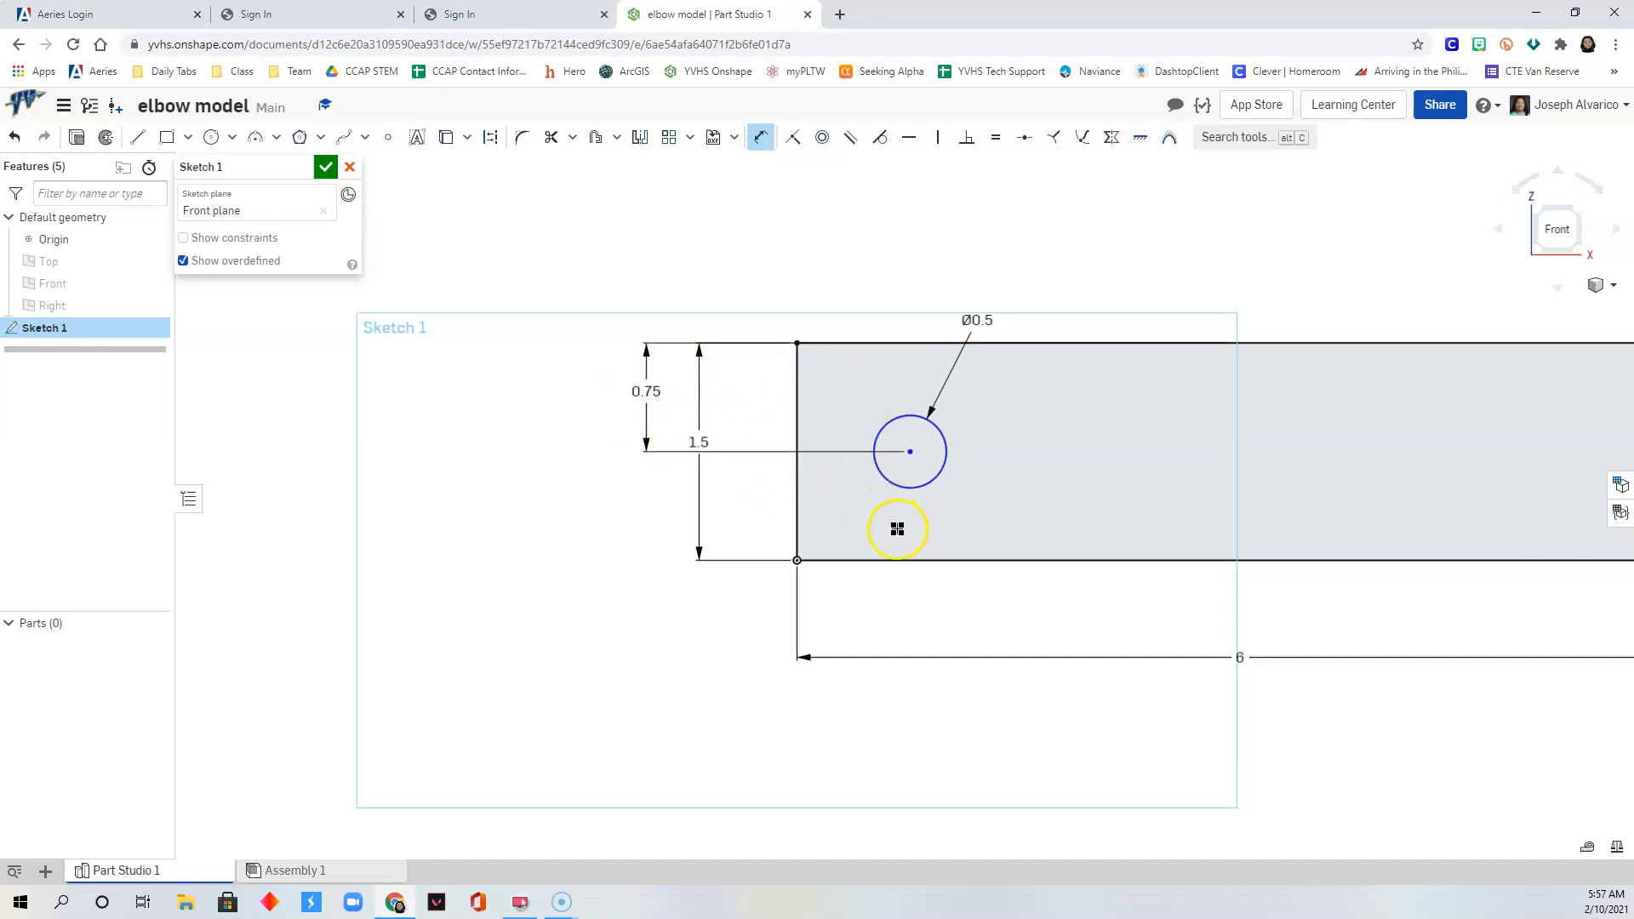
Step: Dimension the circle's centre 0.75 in from the rectangle's left edge and finish the sketch
click(910, 452)
click(795, 423)
click(833, 256)
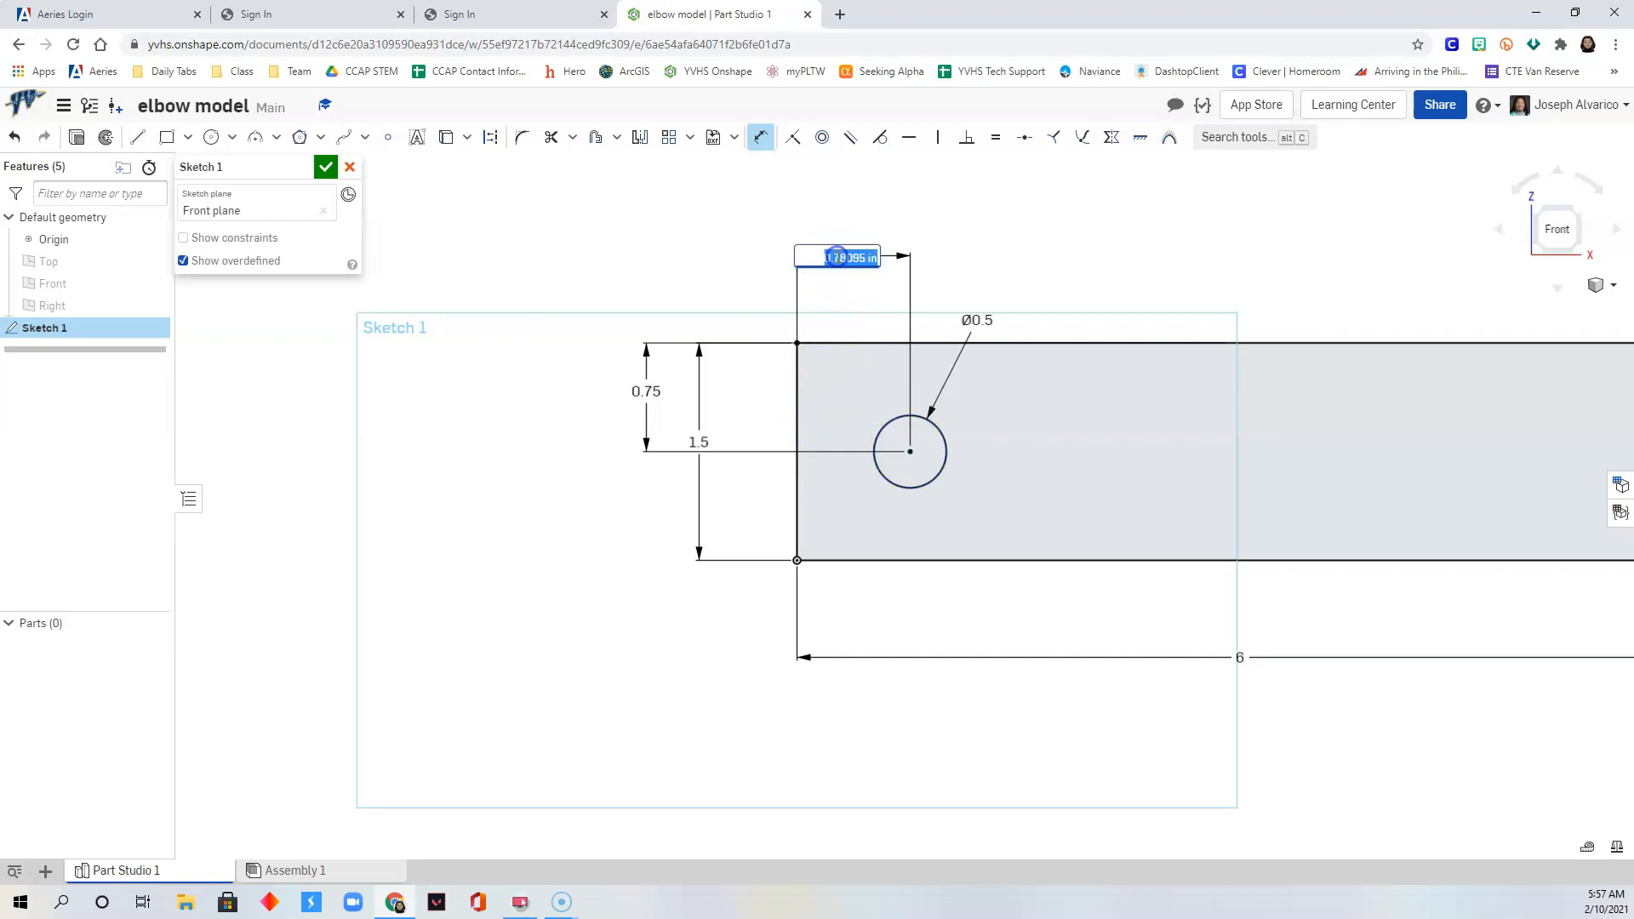
key(BackSpace)
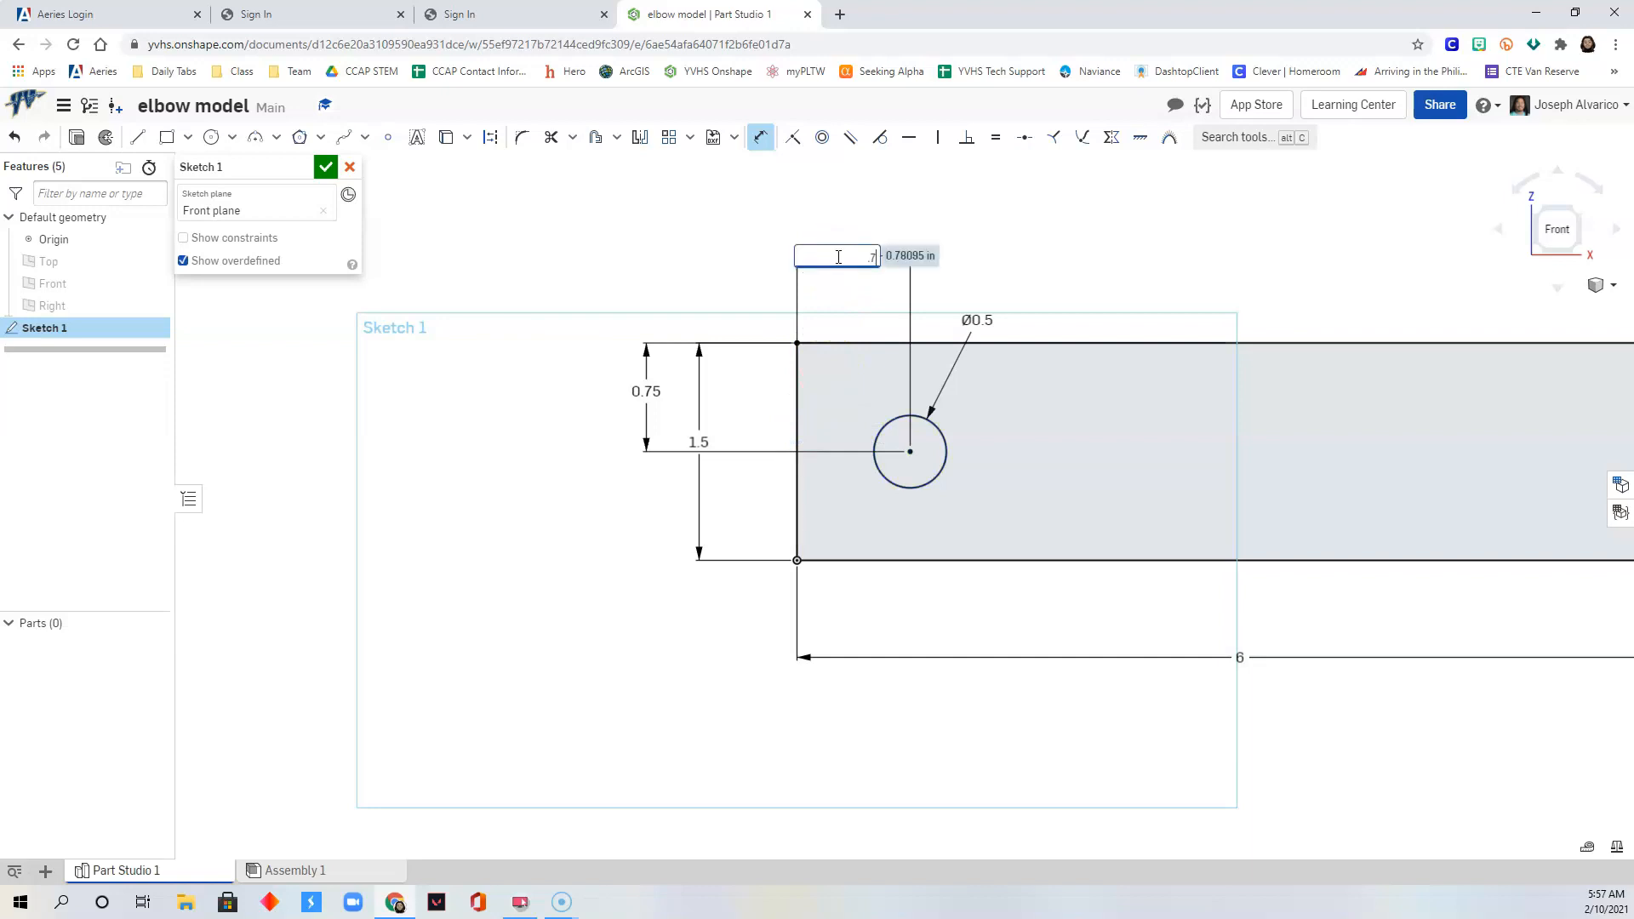
key(Return)
scroll(1057, 502, down, 3)
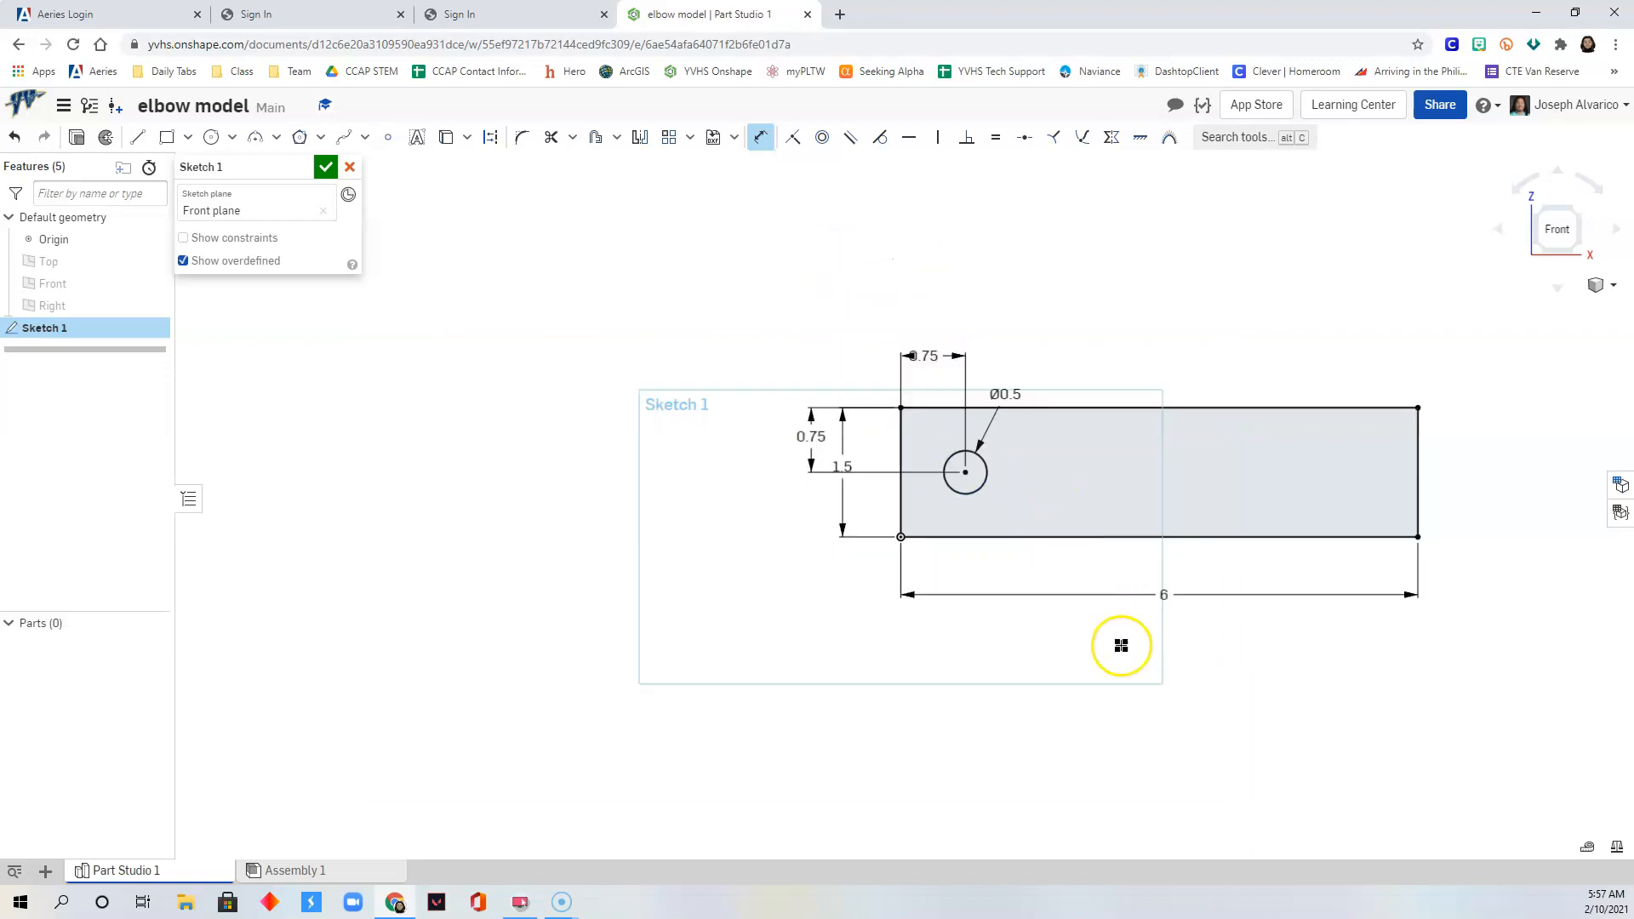
middle_drag(1122, 645, 909, 644)
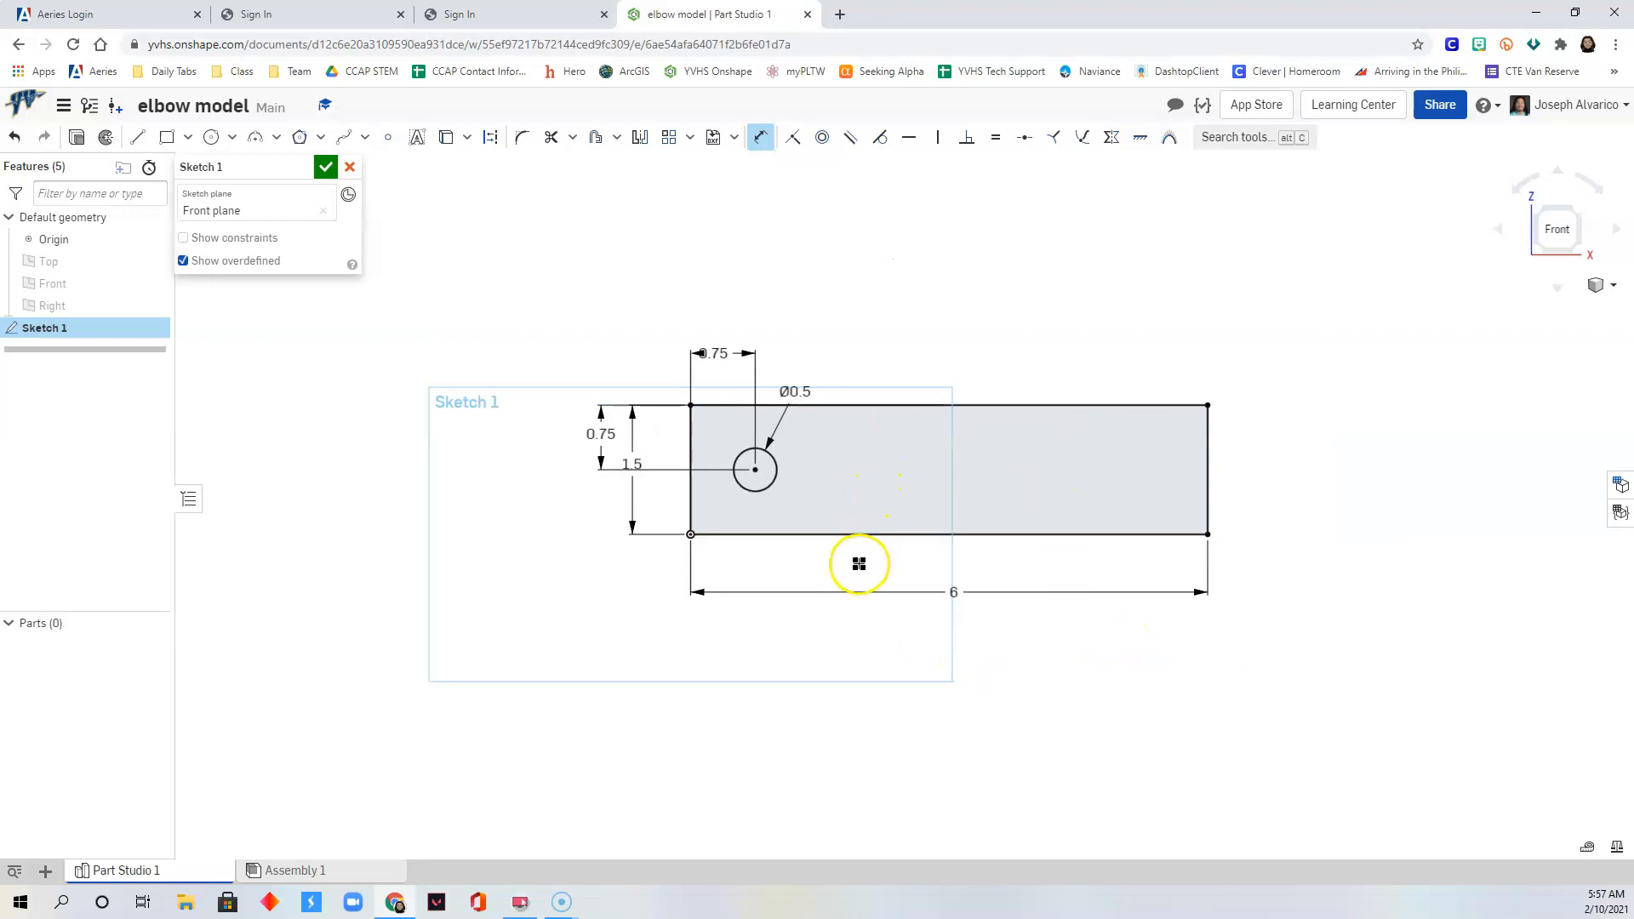
click(323, 167)
Step: Extrude the rectangular region around the circle as a new solid with a blind depth of 0.25 in
right_click(793, 325)
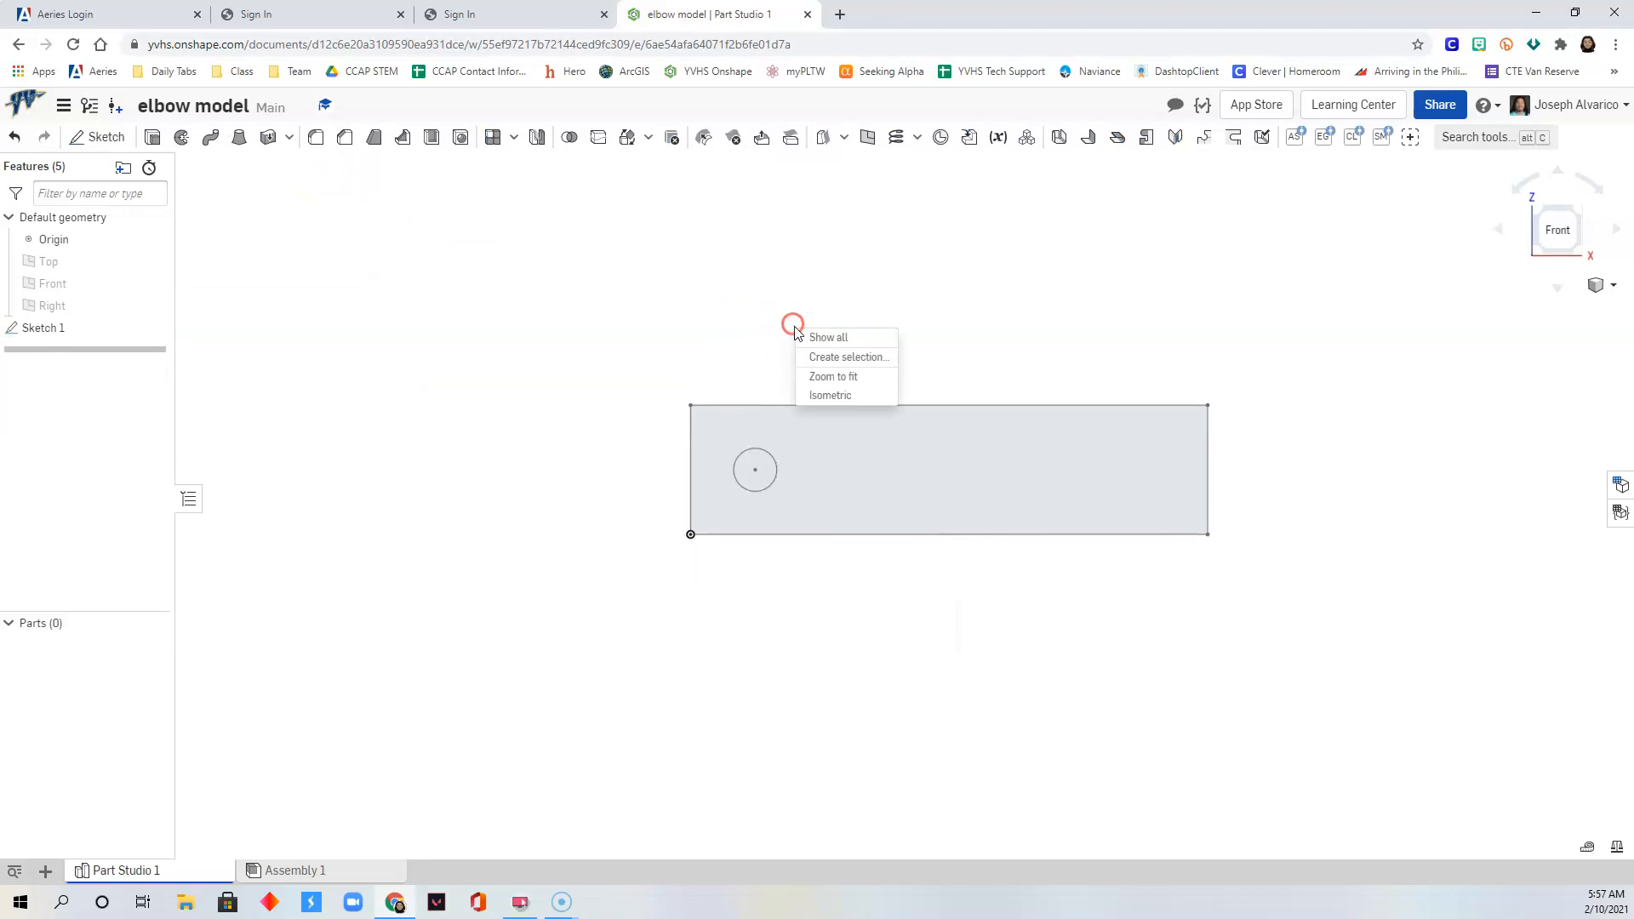
click(838, 397)
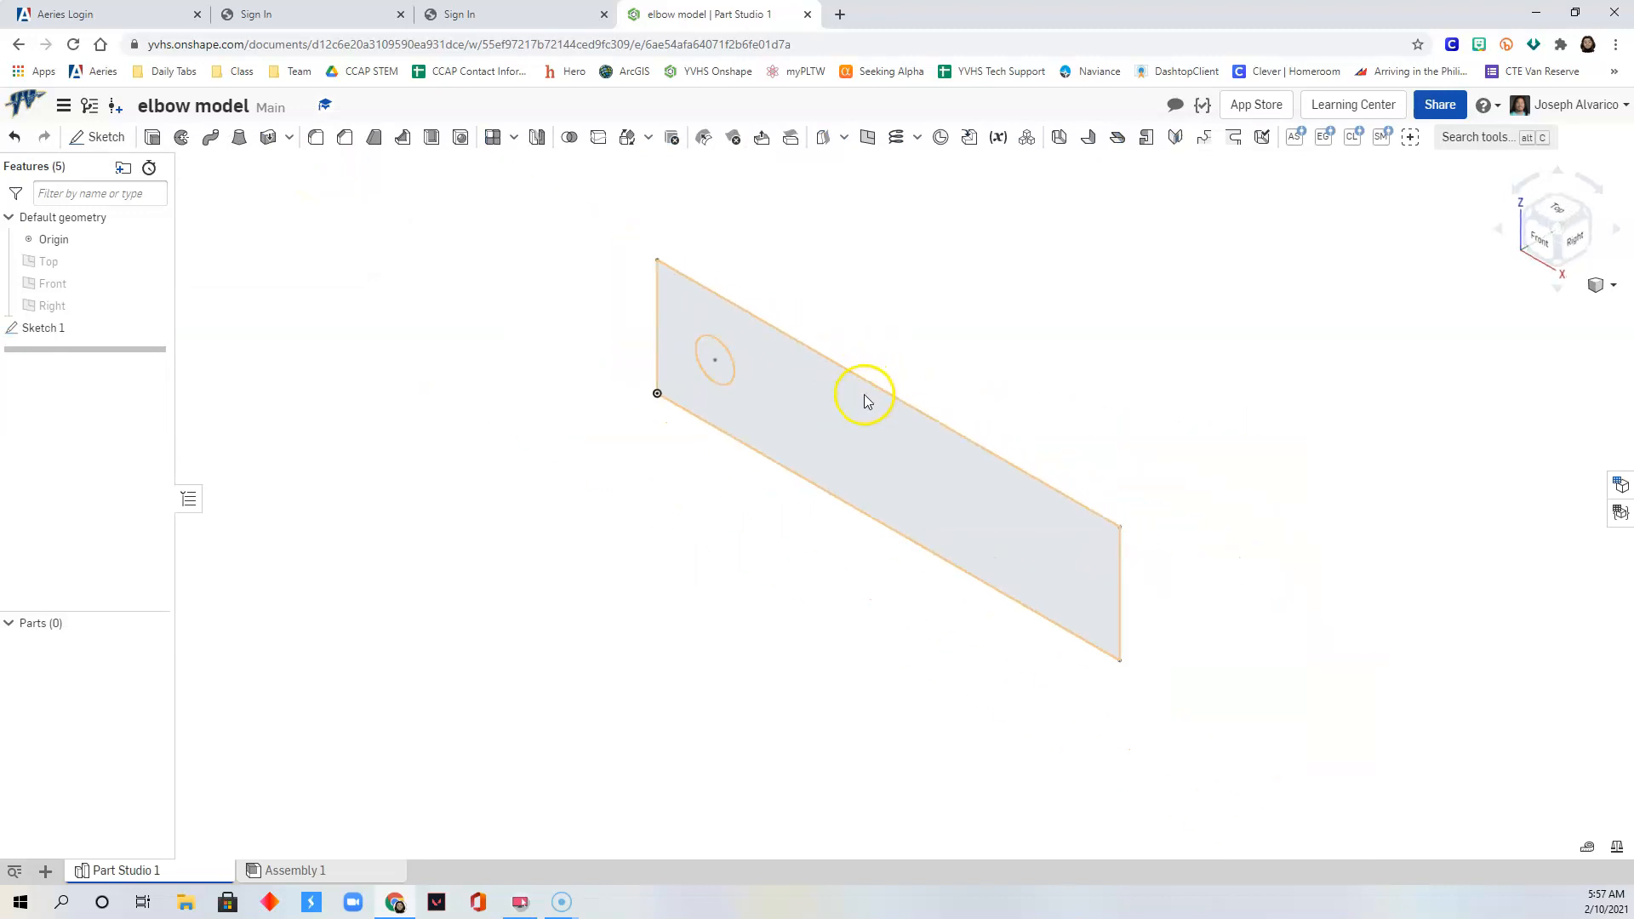
click(153, 141)
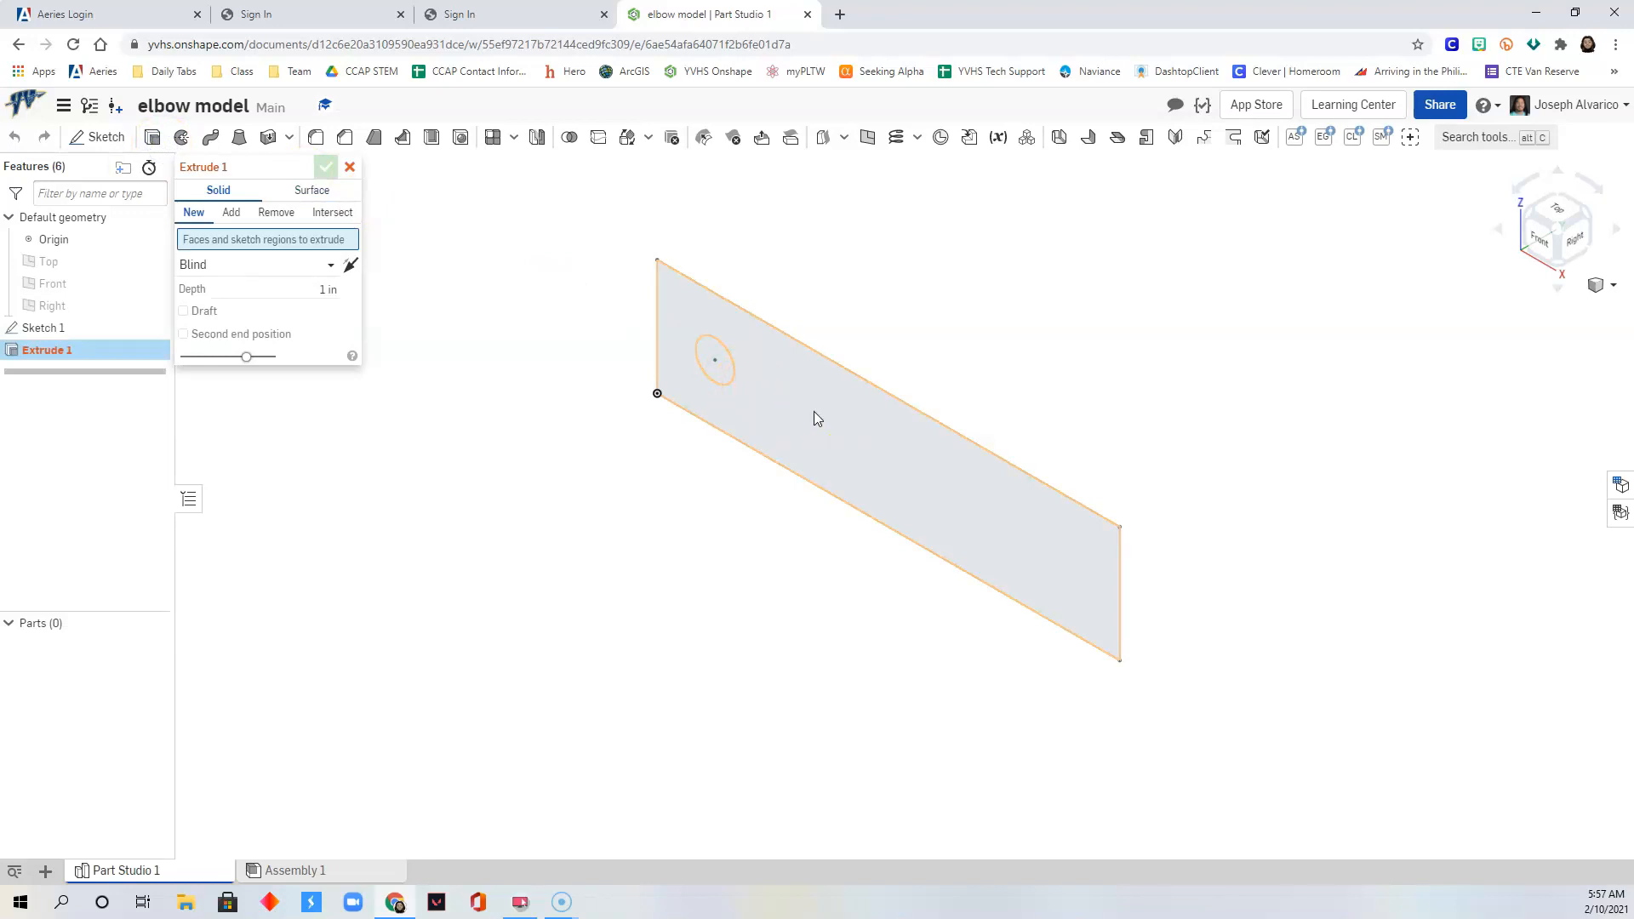
click(814, 411)
click(302, 307)
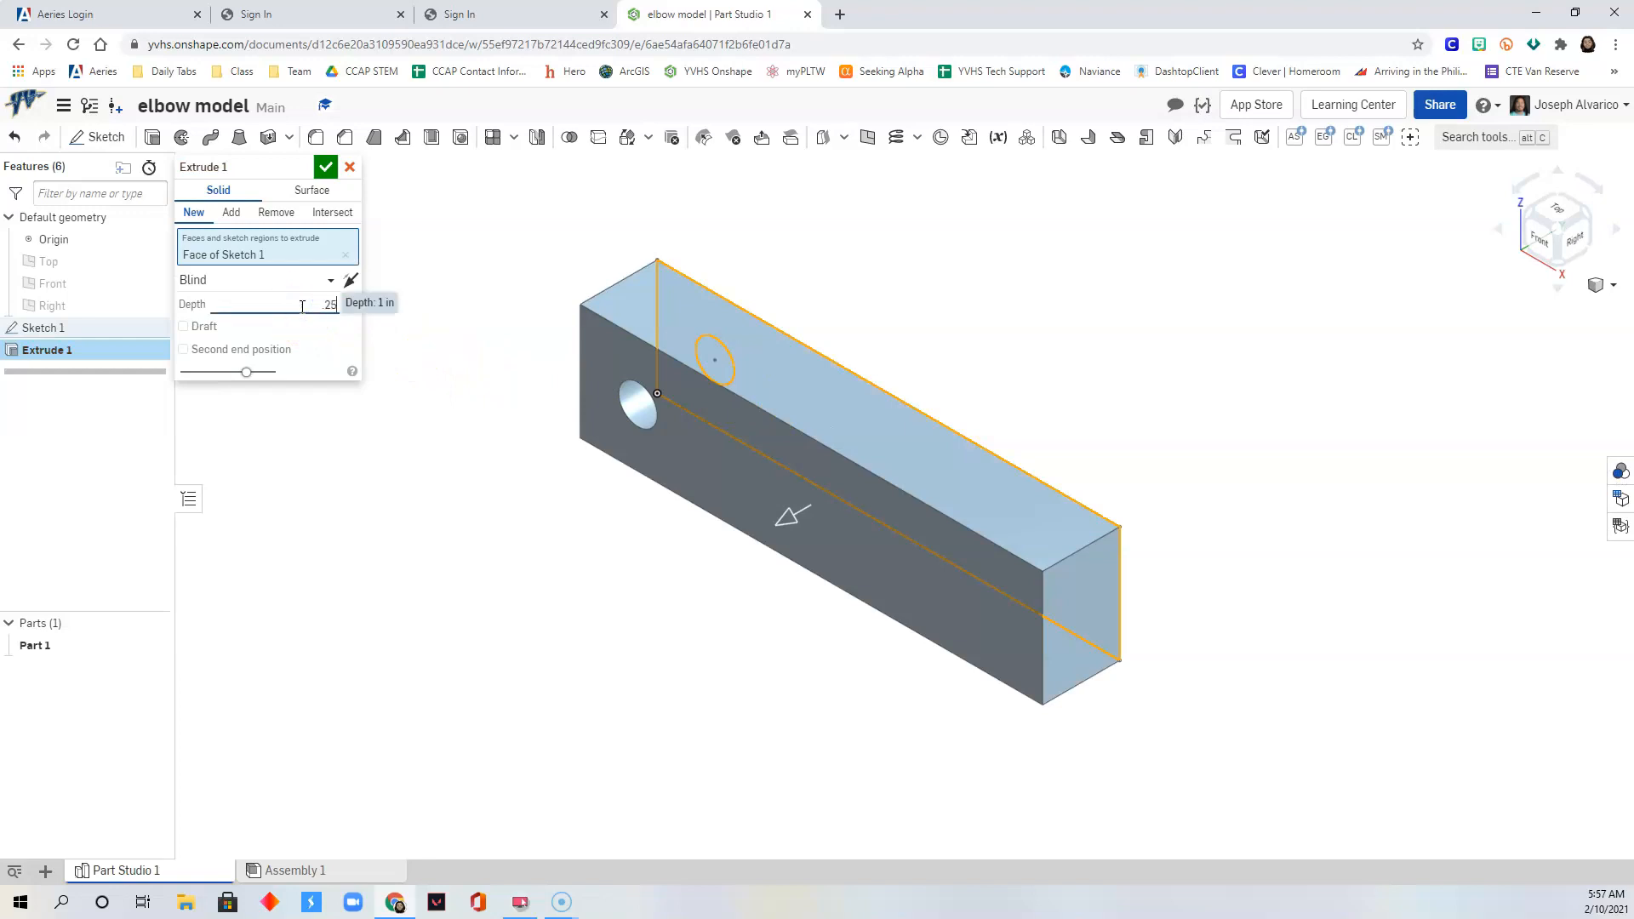
text(.25)
key(Return)
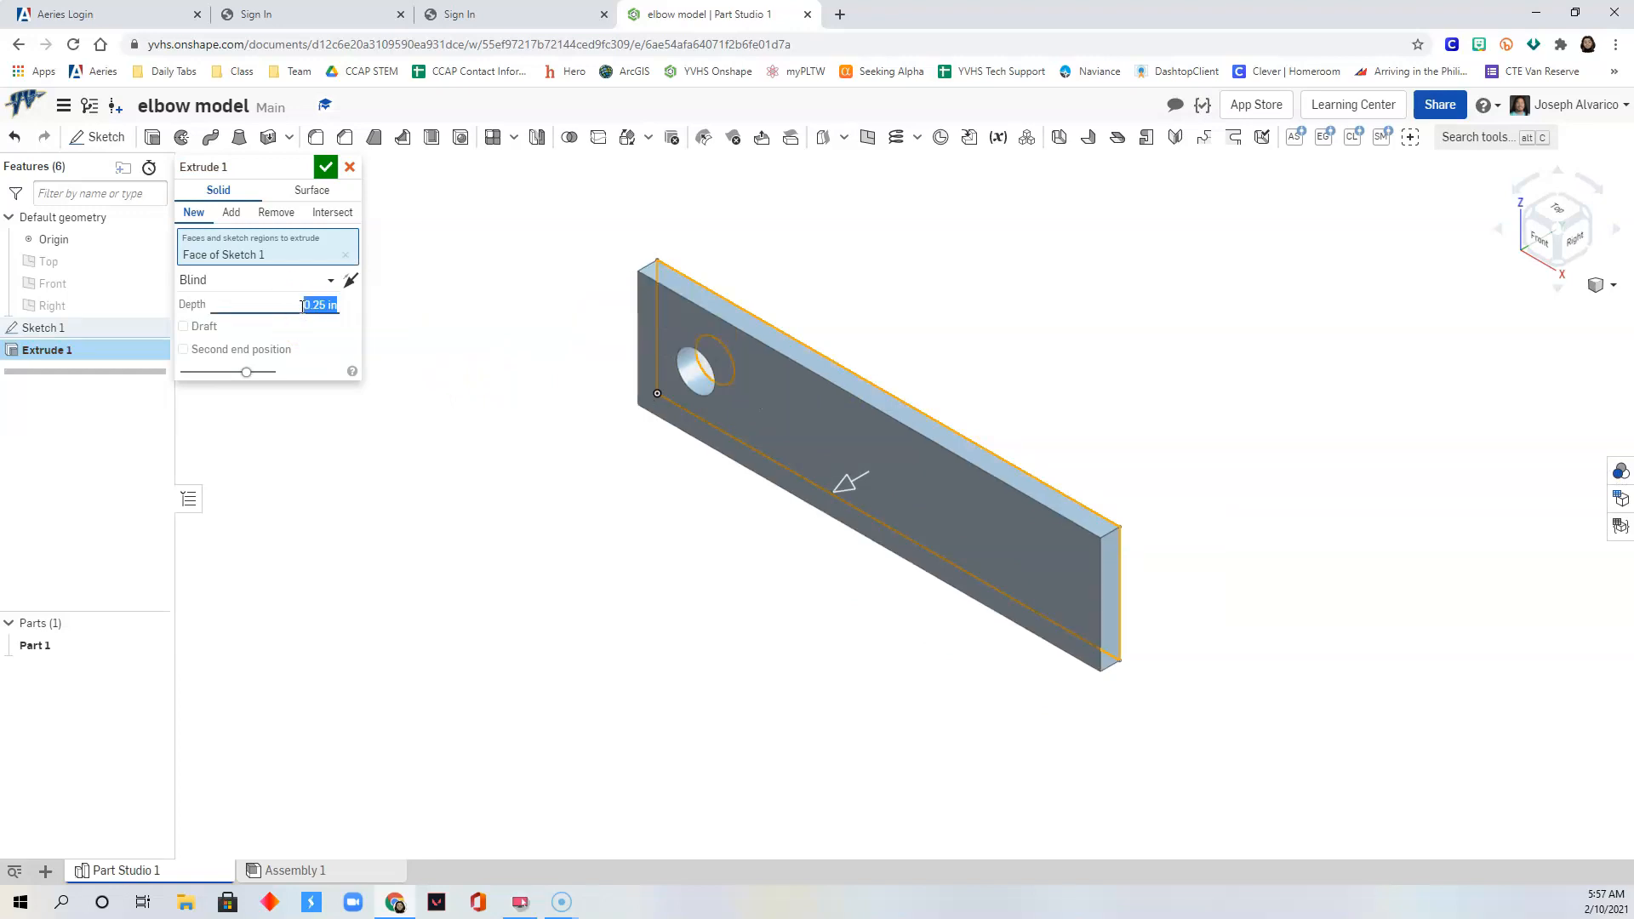
click(329, 173)
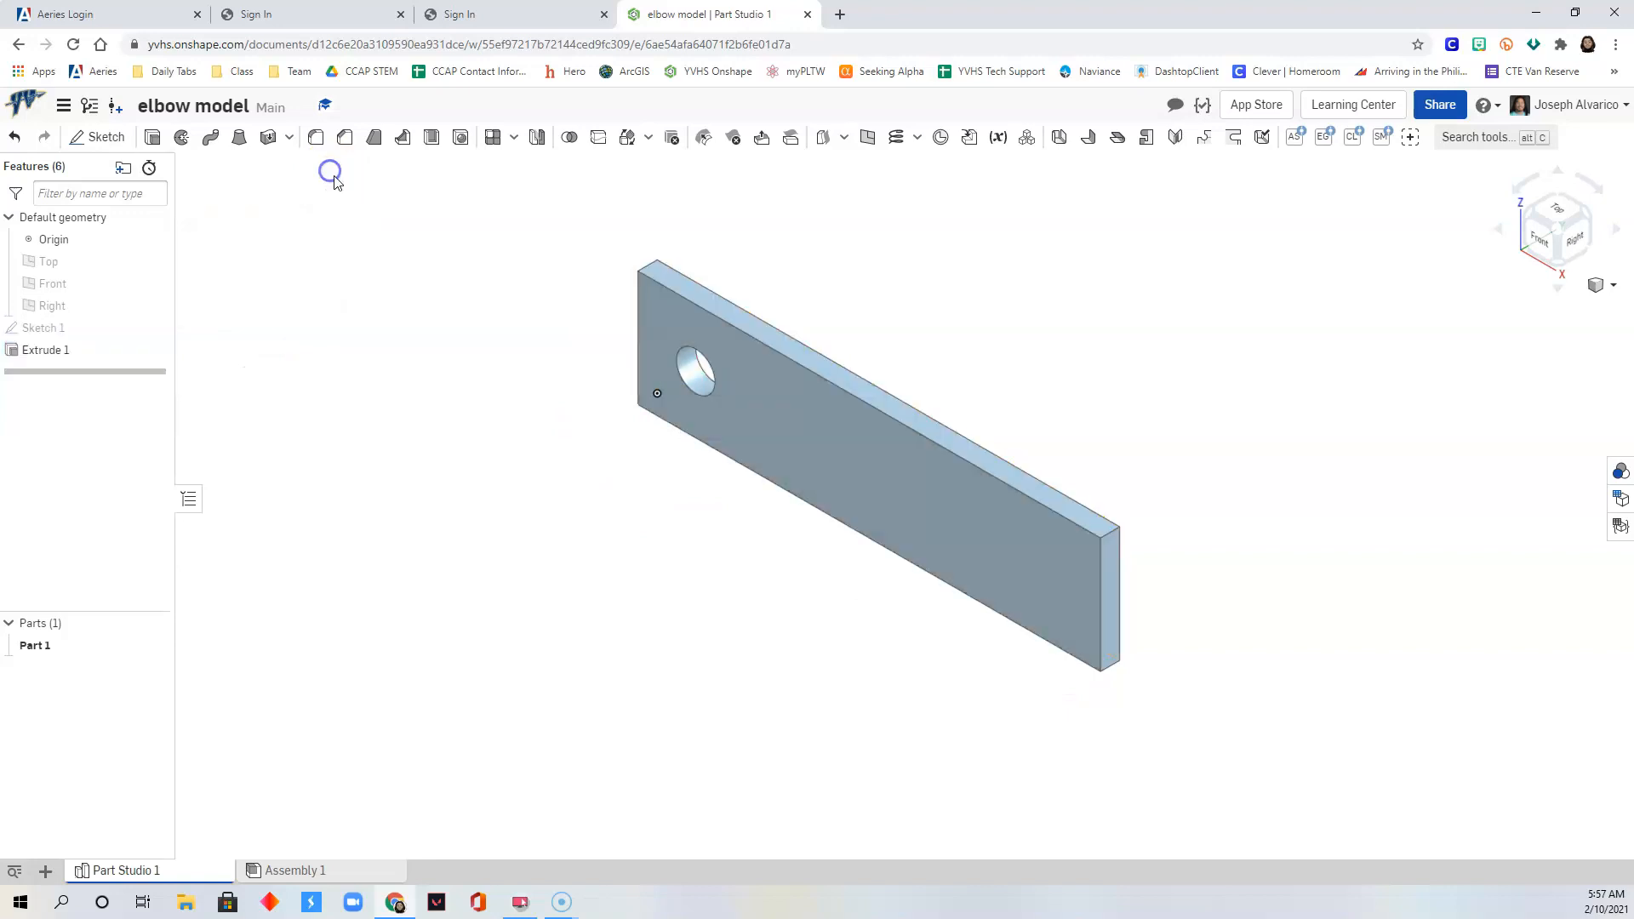
Step: Rename the extruded part as "arm"
middle_drag(712, 526, 672, 533)
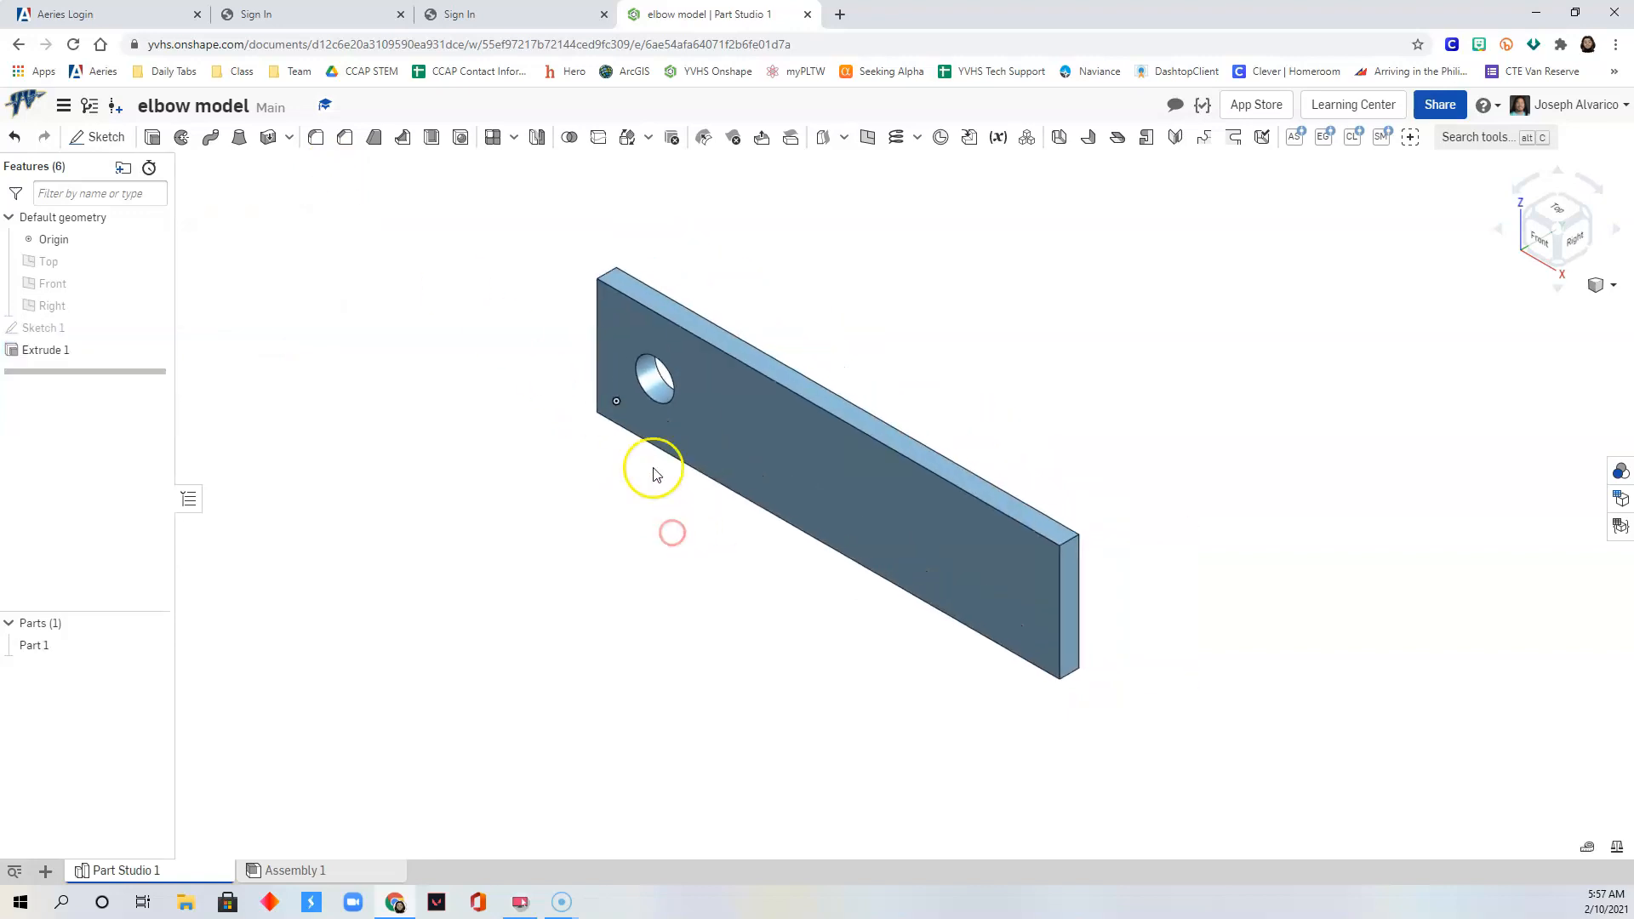
right_click(44, 652)
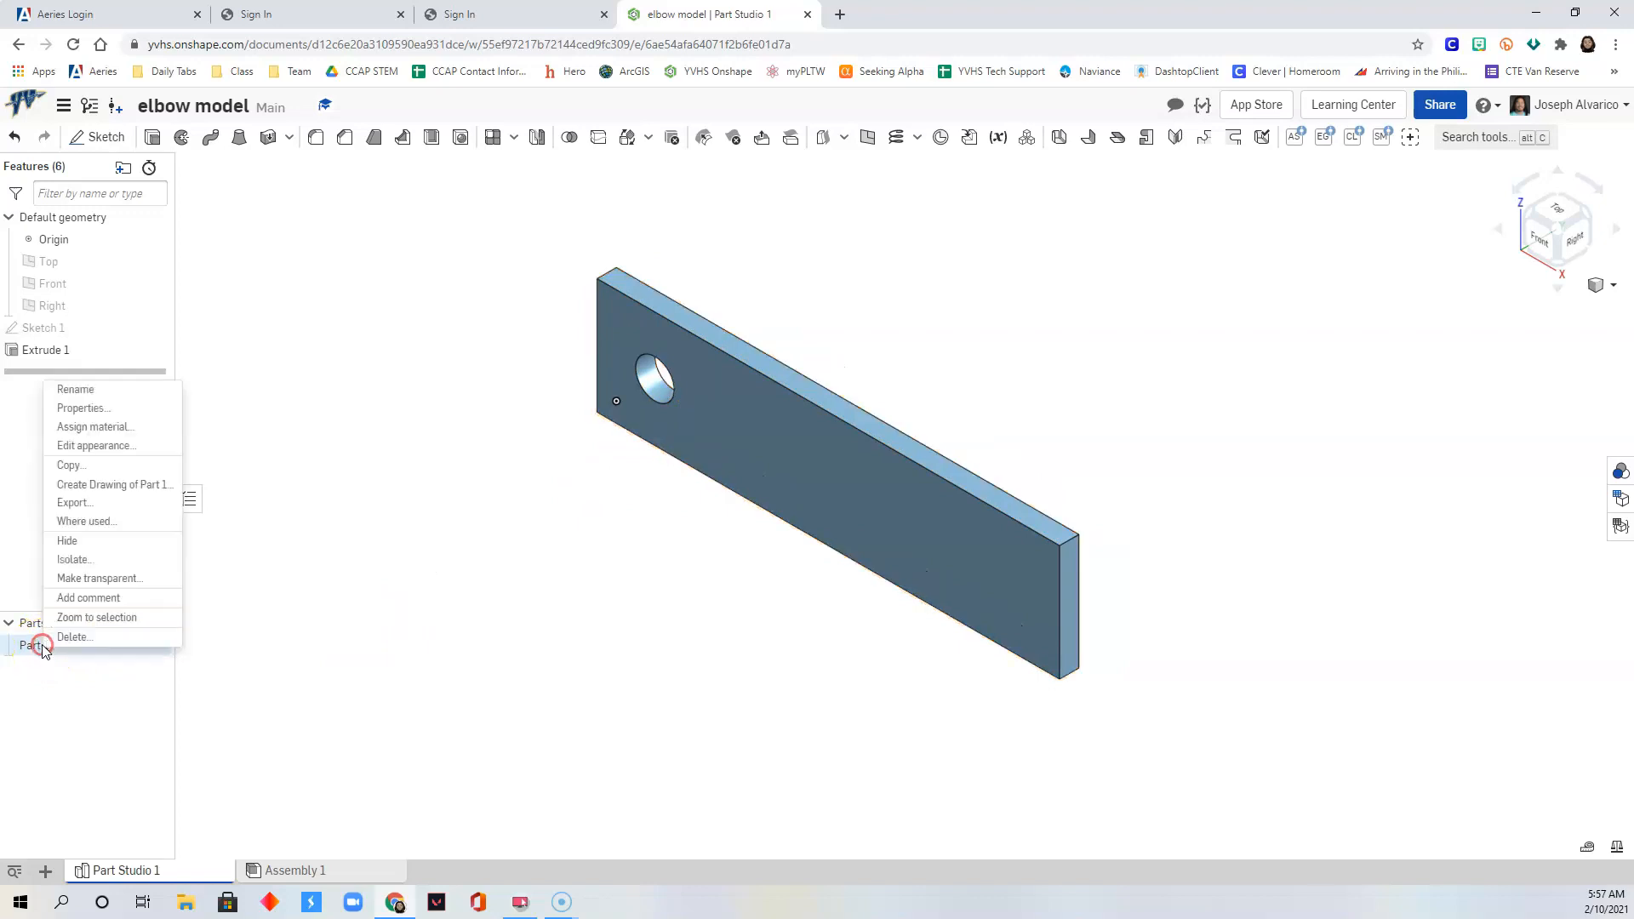
click(85, 390)
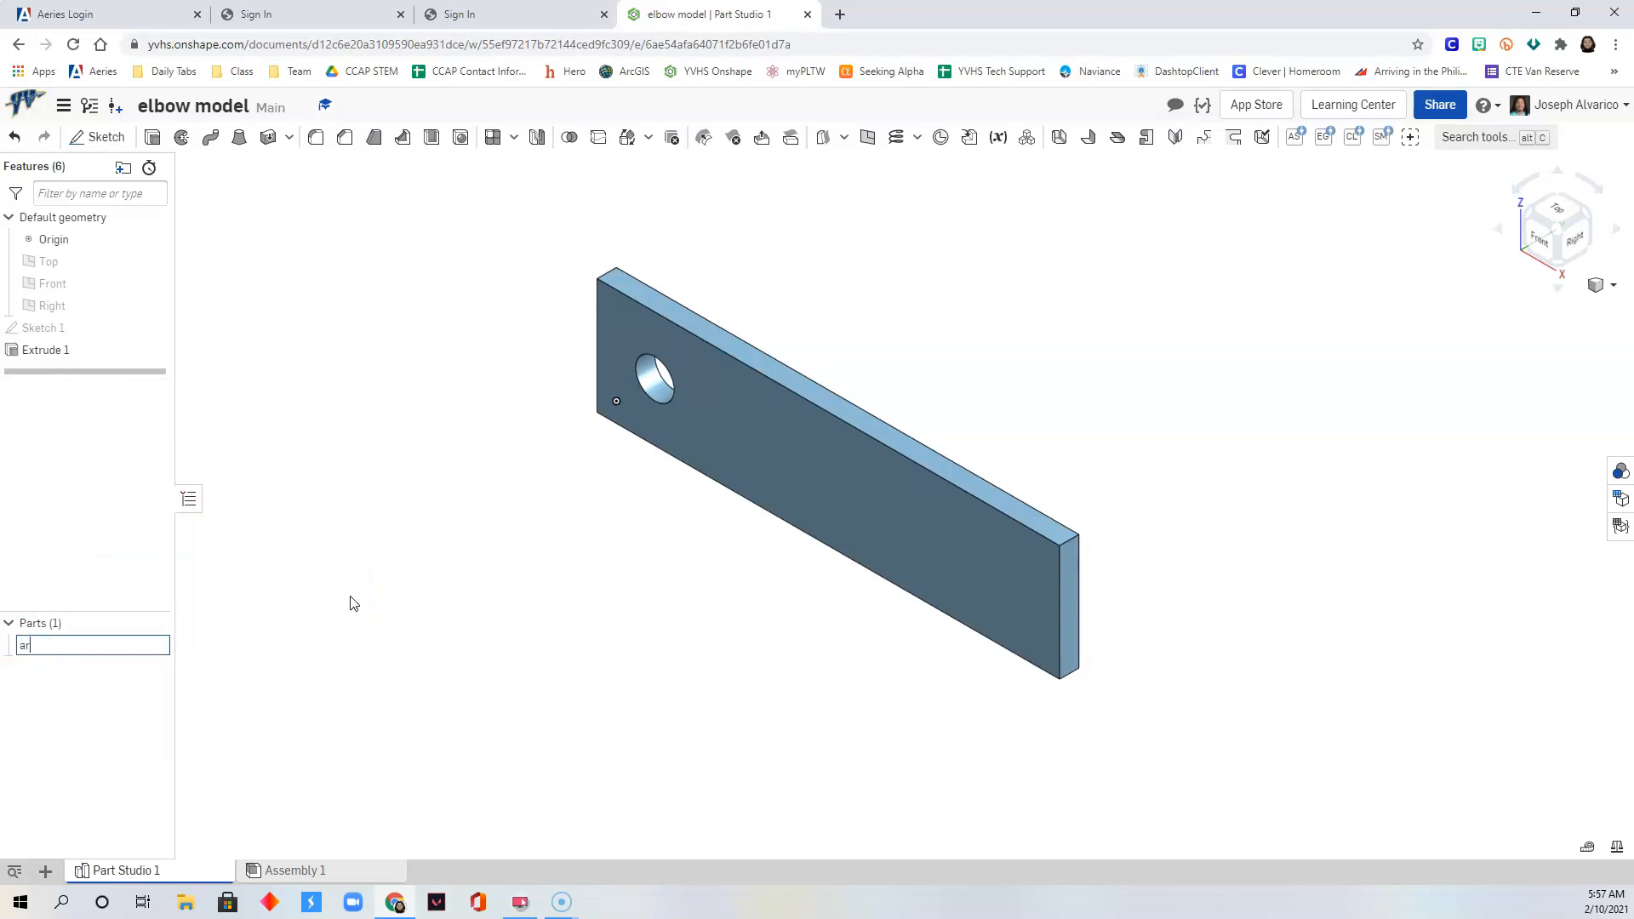
key(Return)
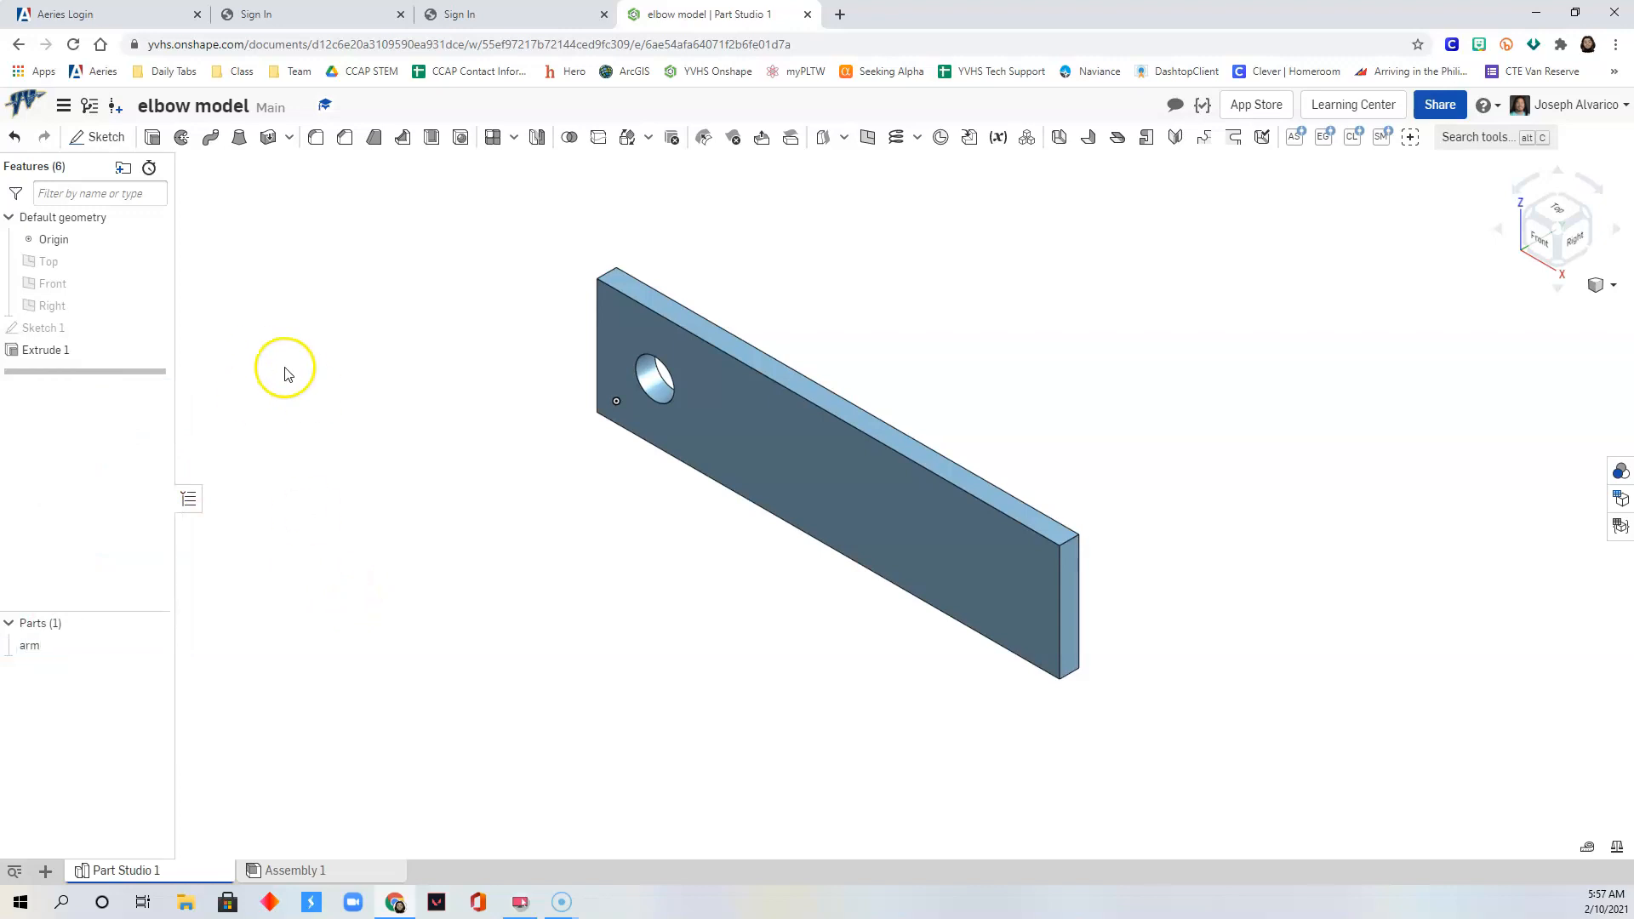
Step: Sketch on the arm's front face, projecting the pivot hole's circular edge into it, and finish the sketch
click(112, 137)
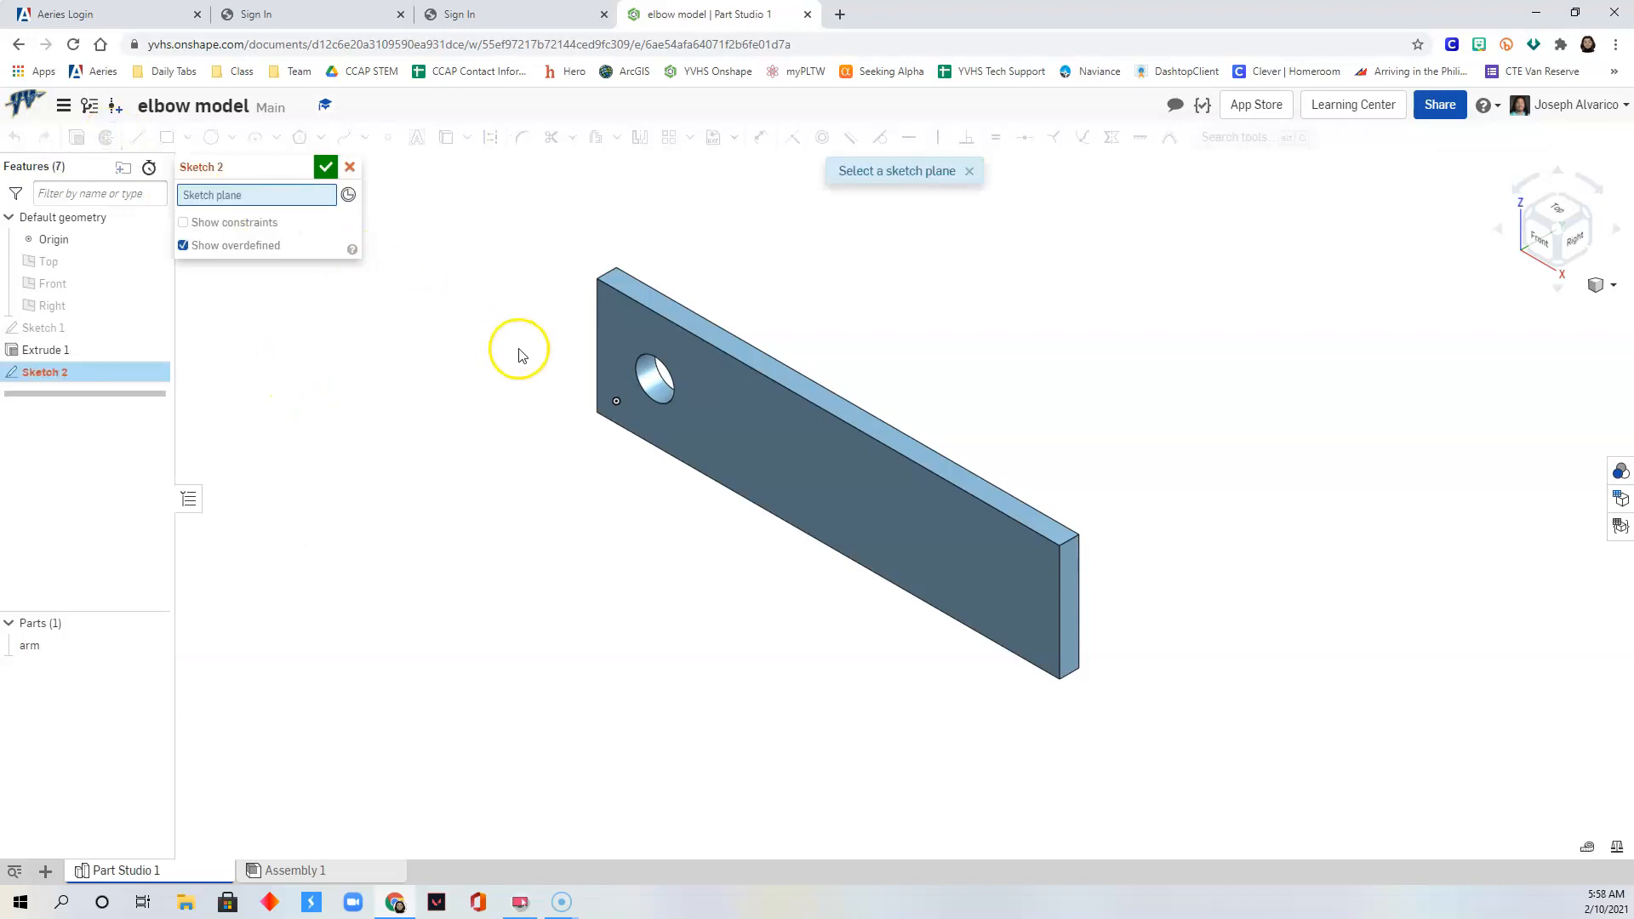
click(761, 448)
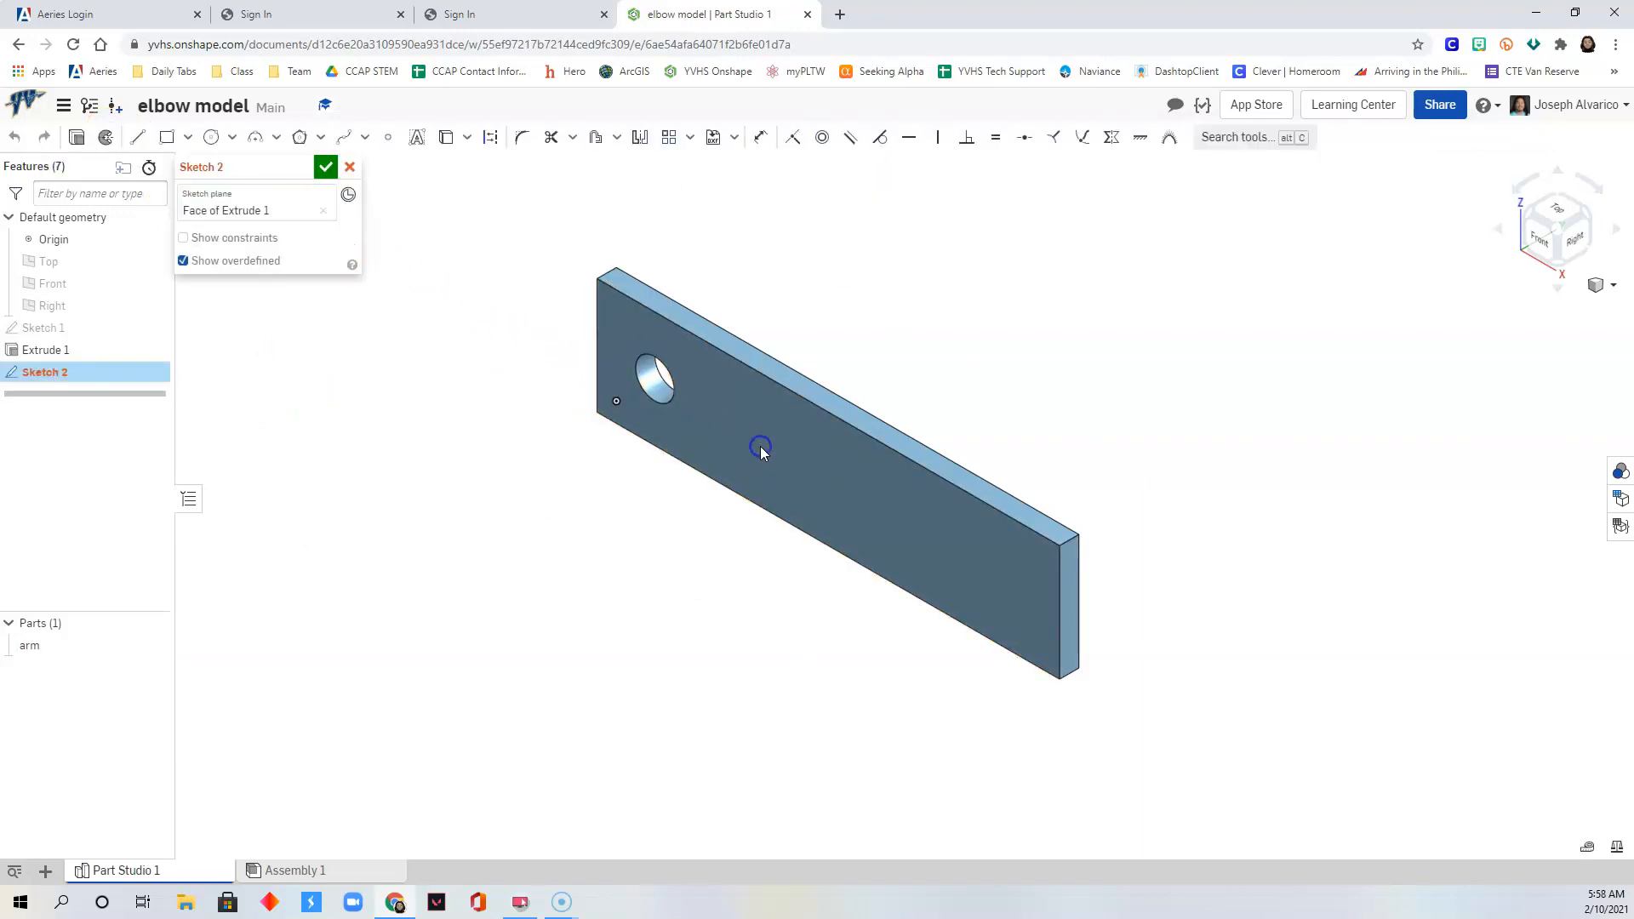
right_click(785, 441)
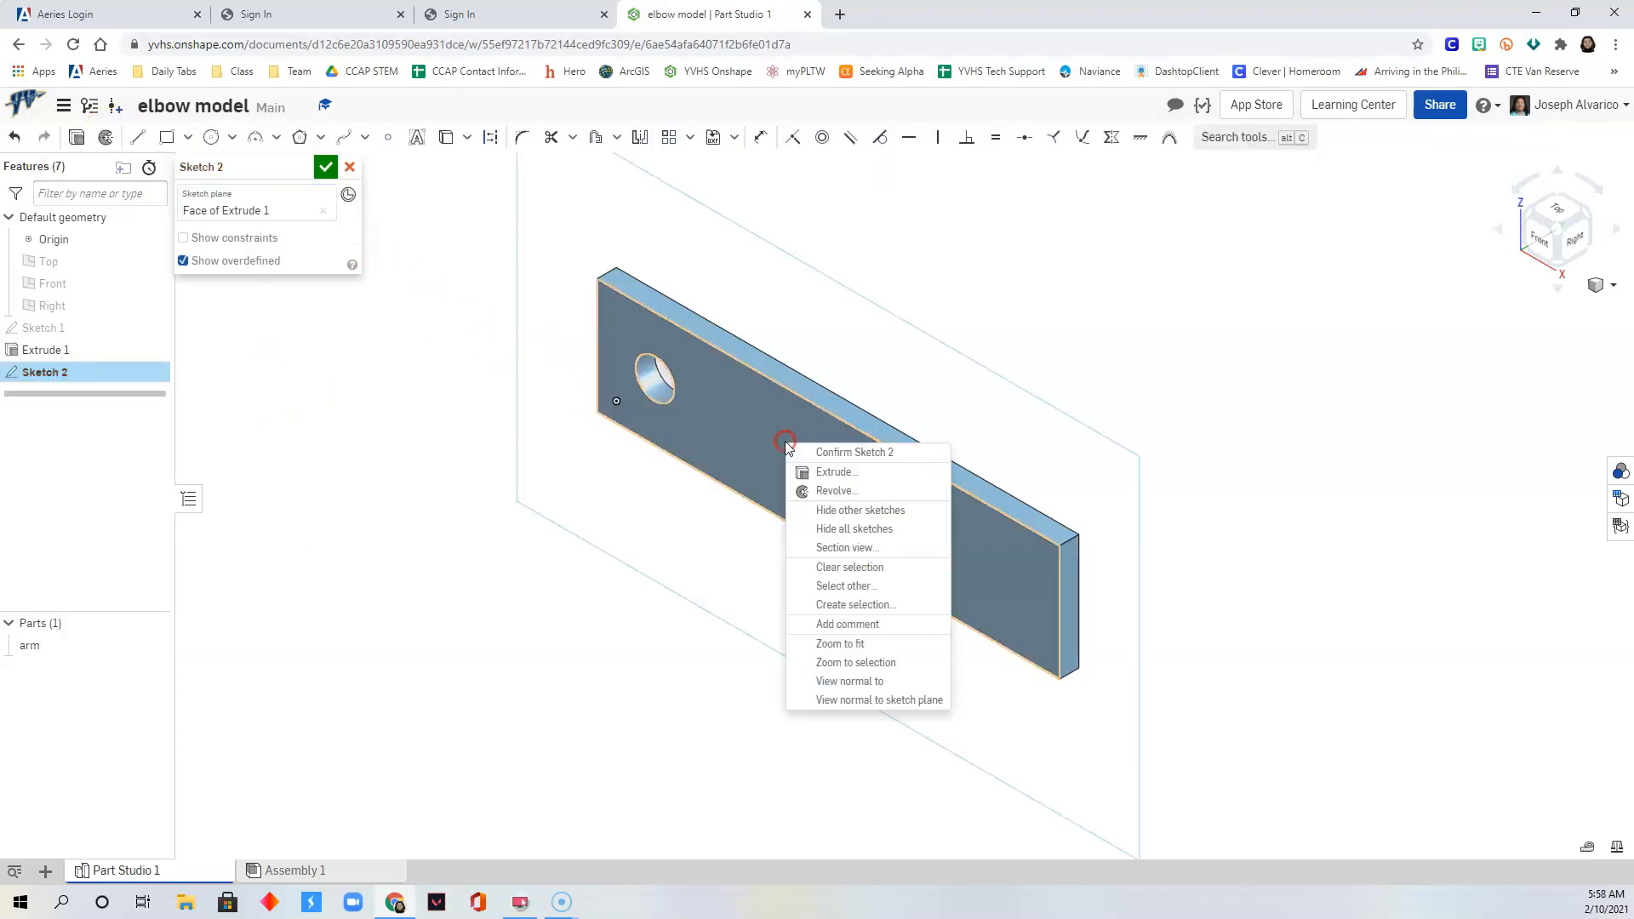
click(864, 700)
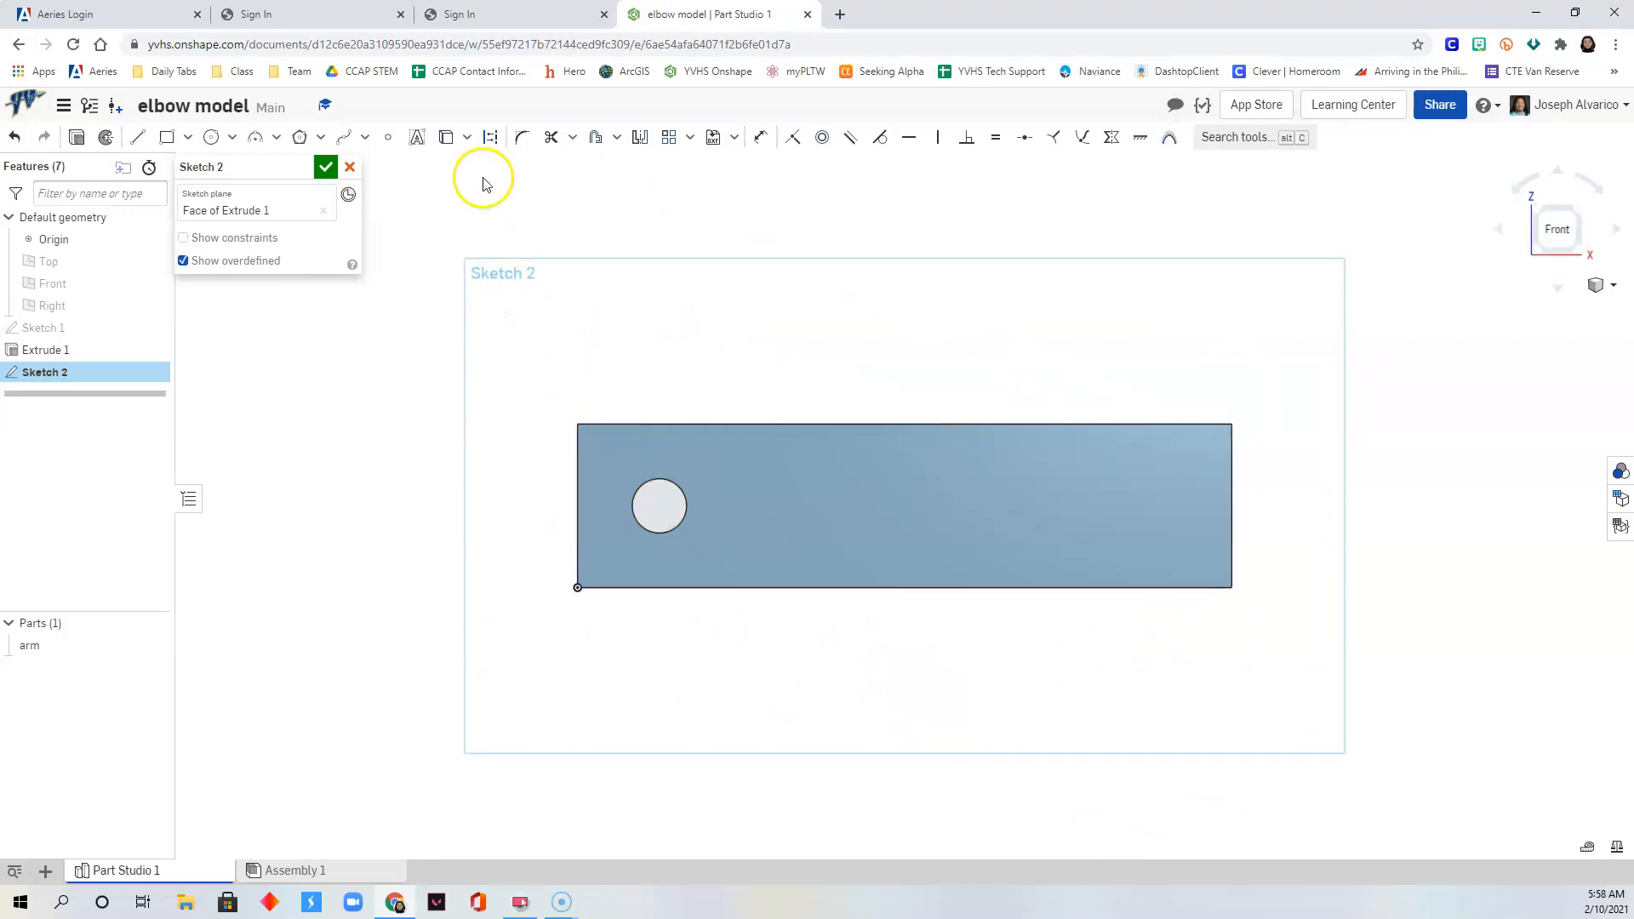
click(444, 141)
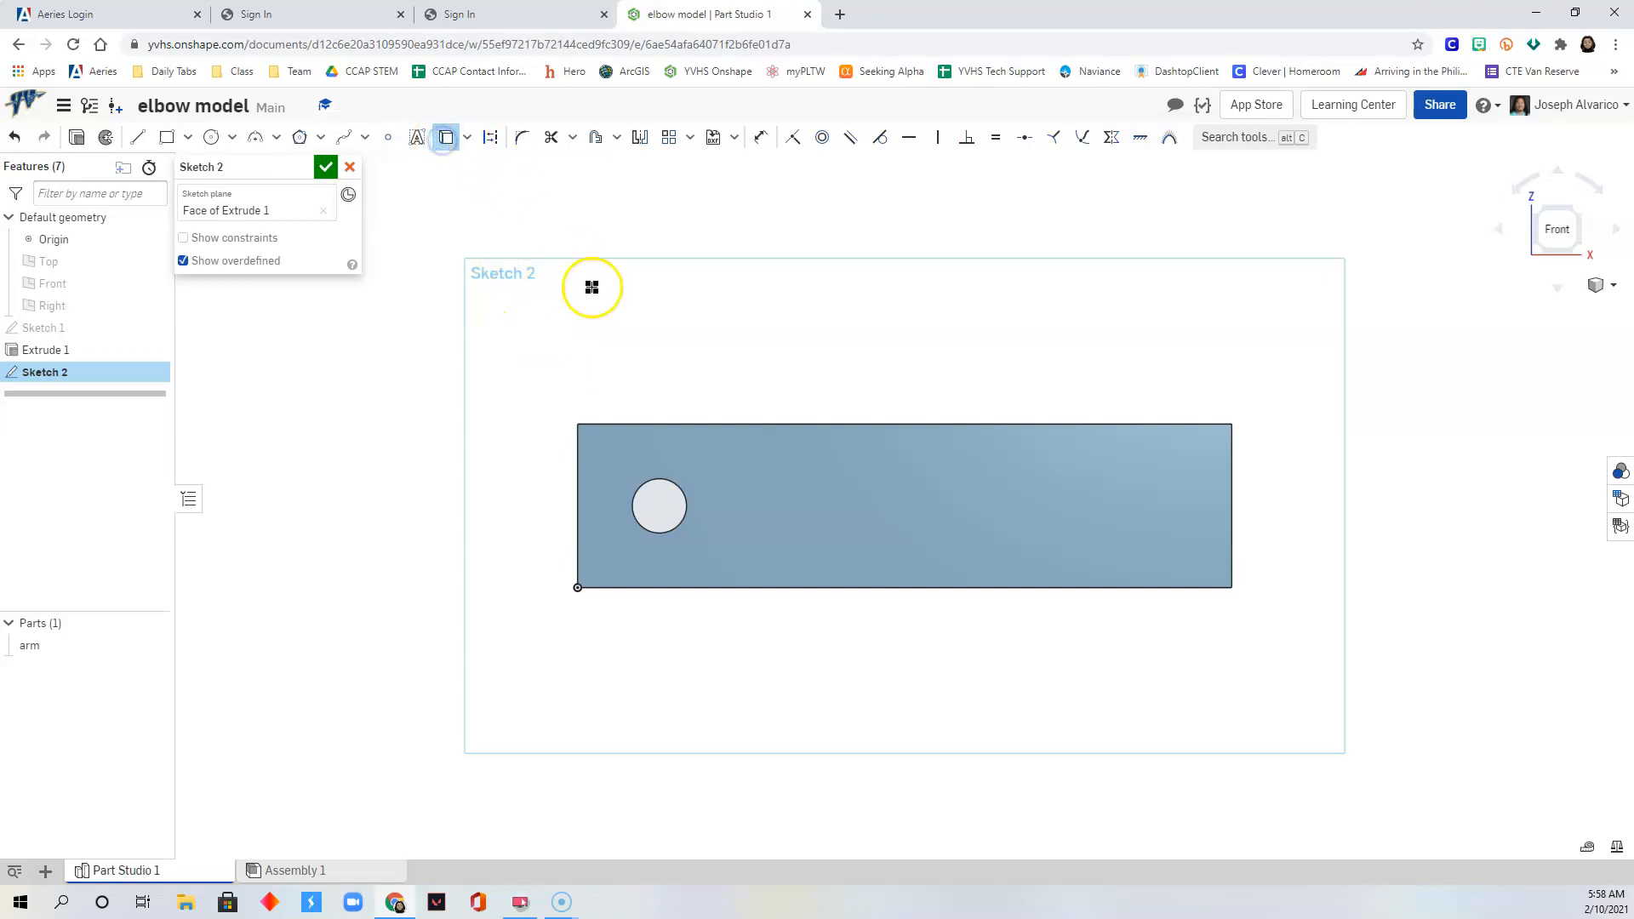
click(669, 490)
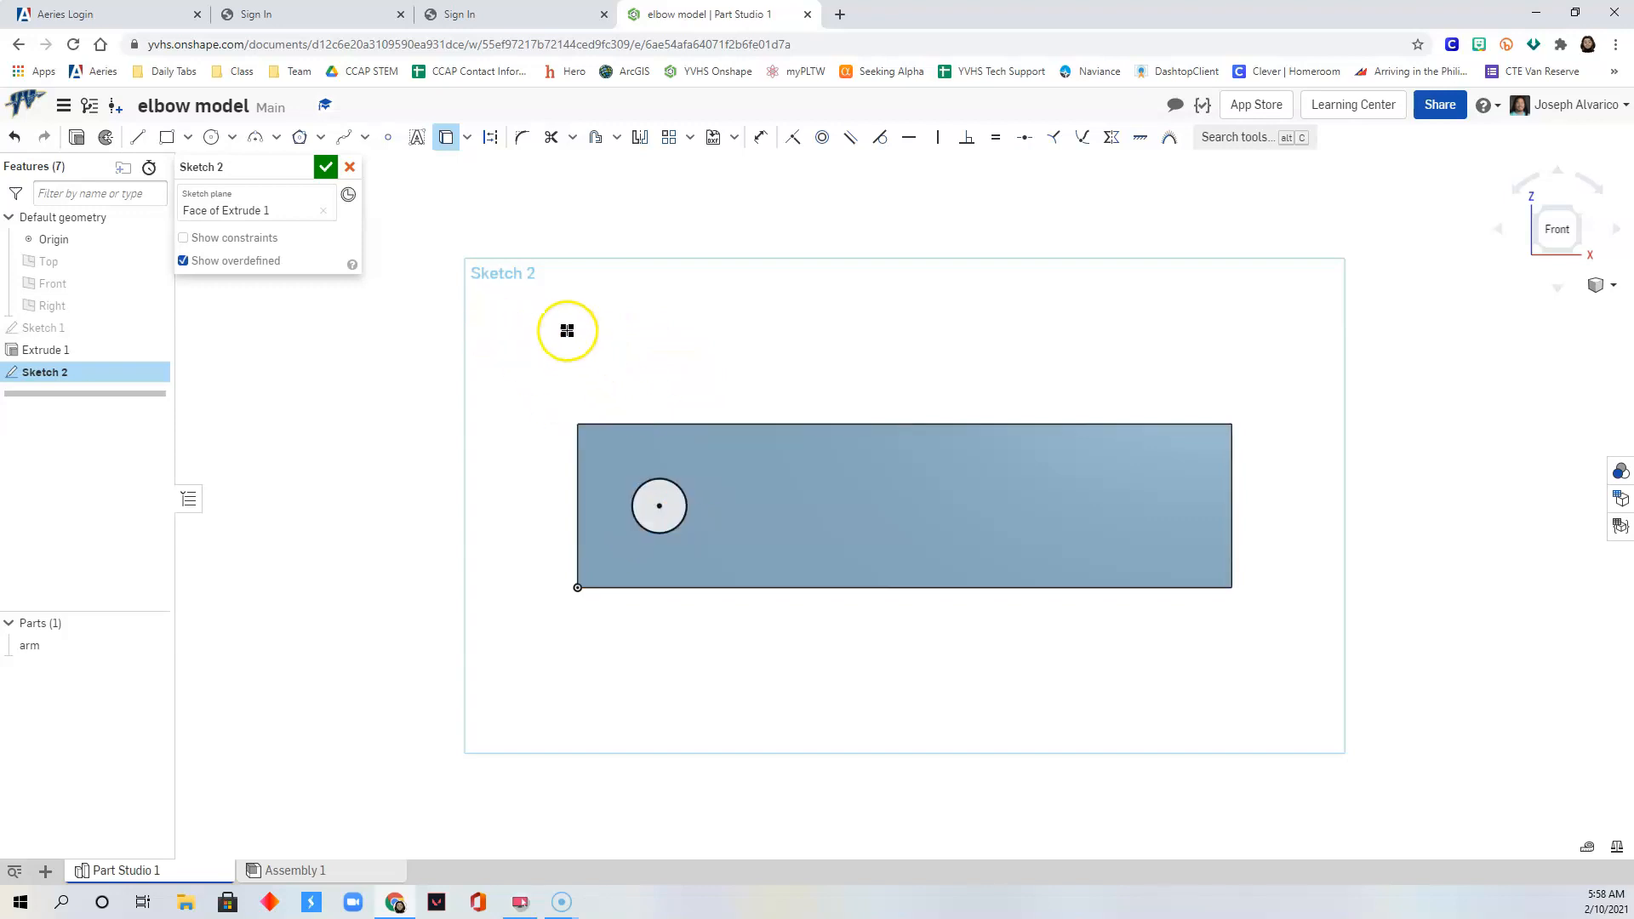
click(327, 167)
Step: Extrude the projected circle as a new solid with a blind depth of 0.5 in, flipped backwards through the arm's hole
right_click(749, 347)
click(841, 419)
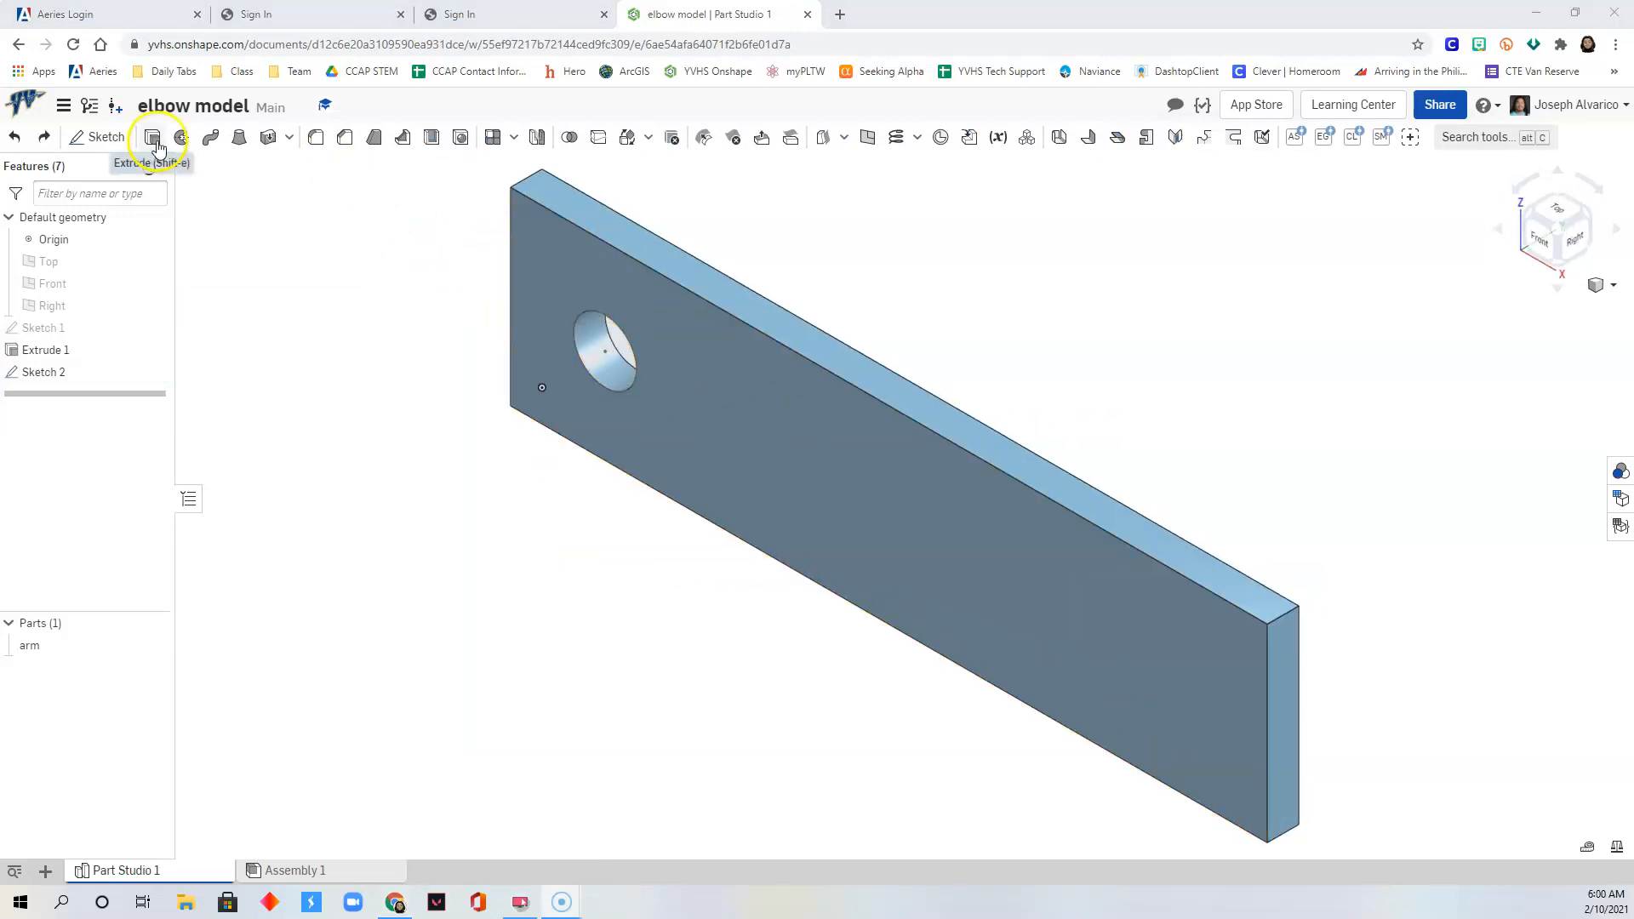
click(155, 142)
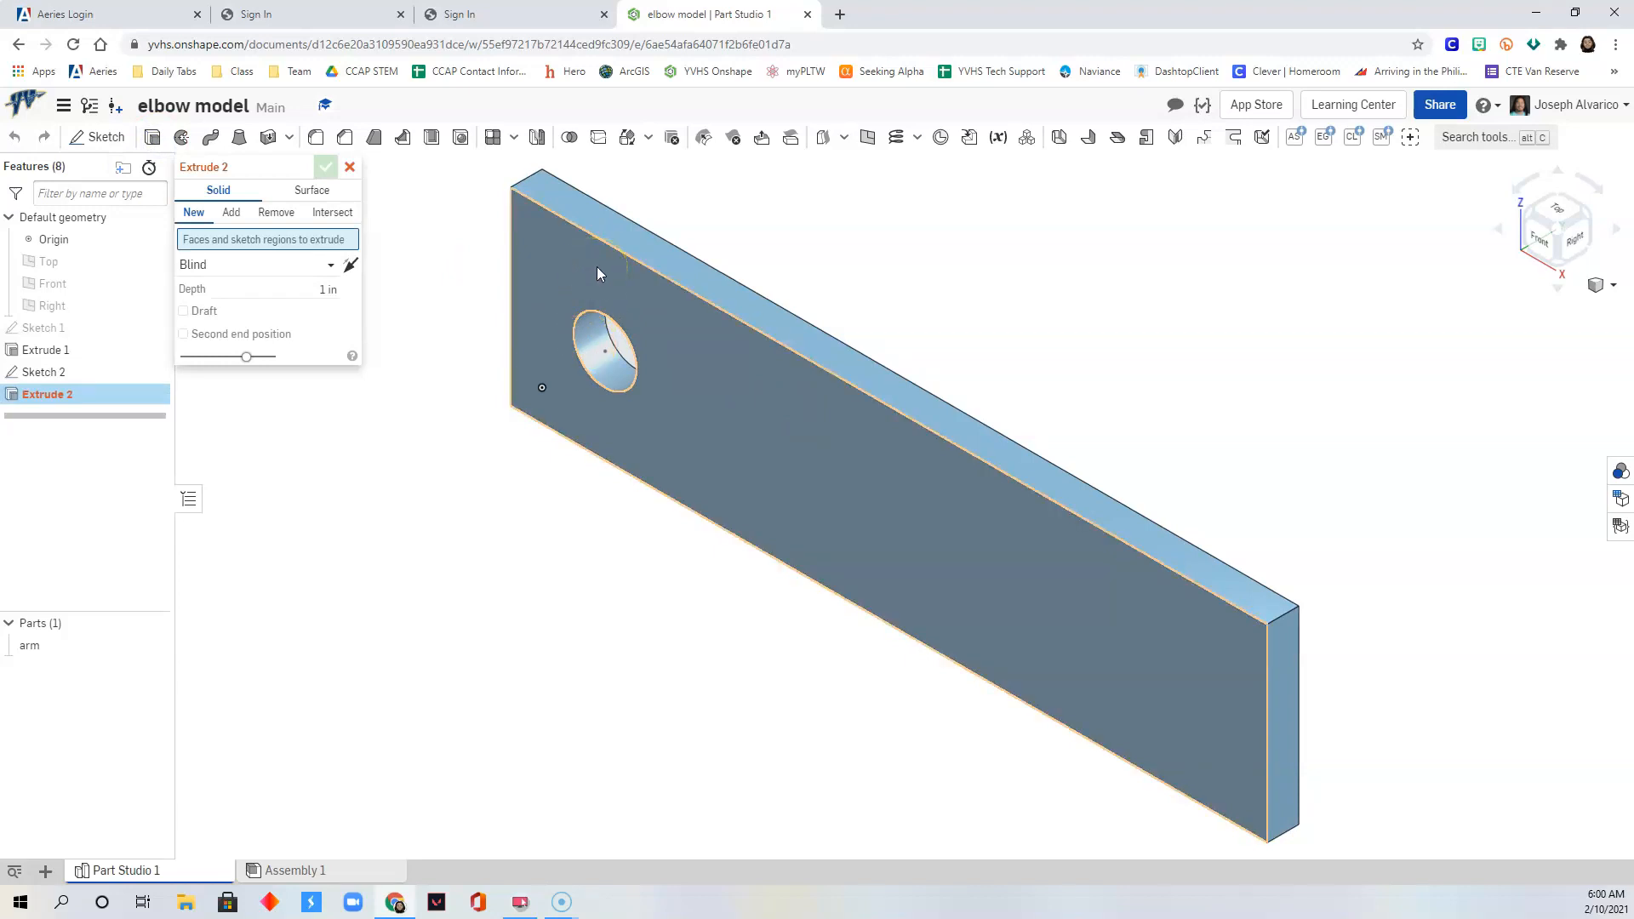
click(585, 339)
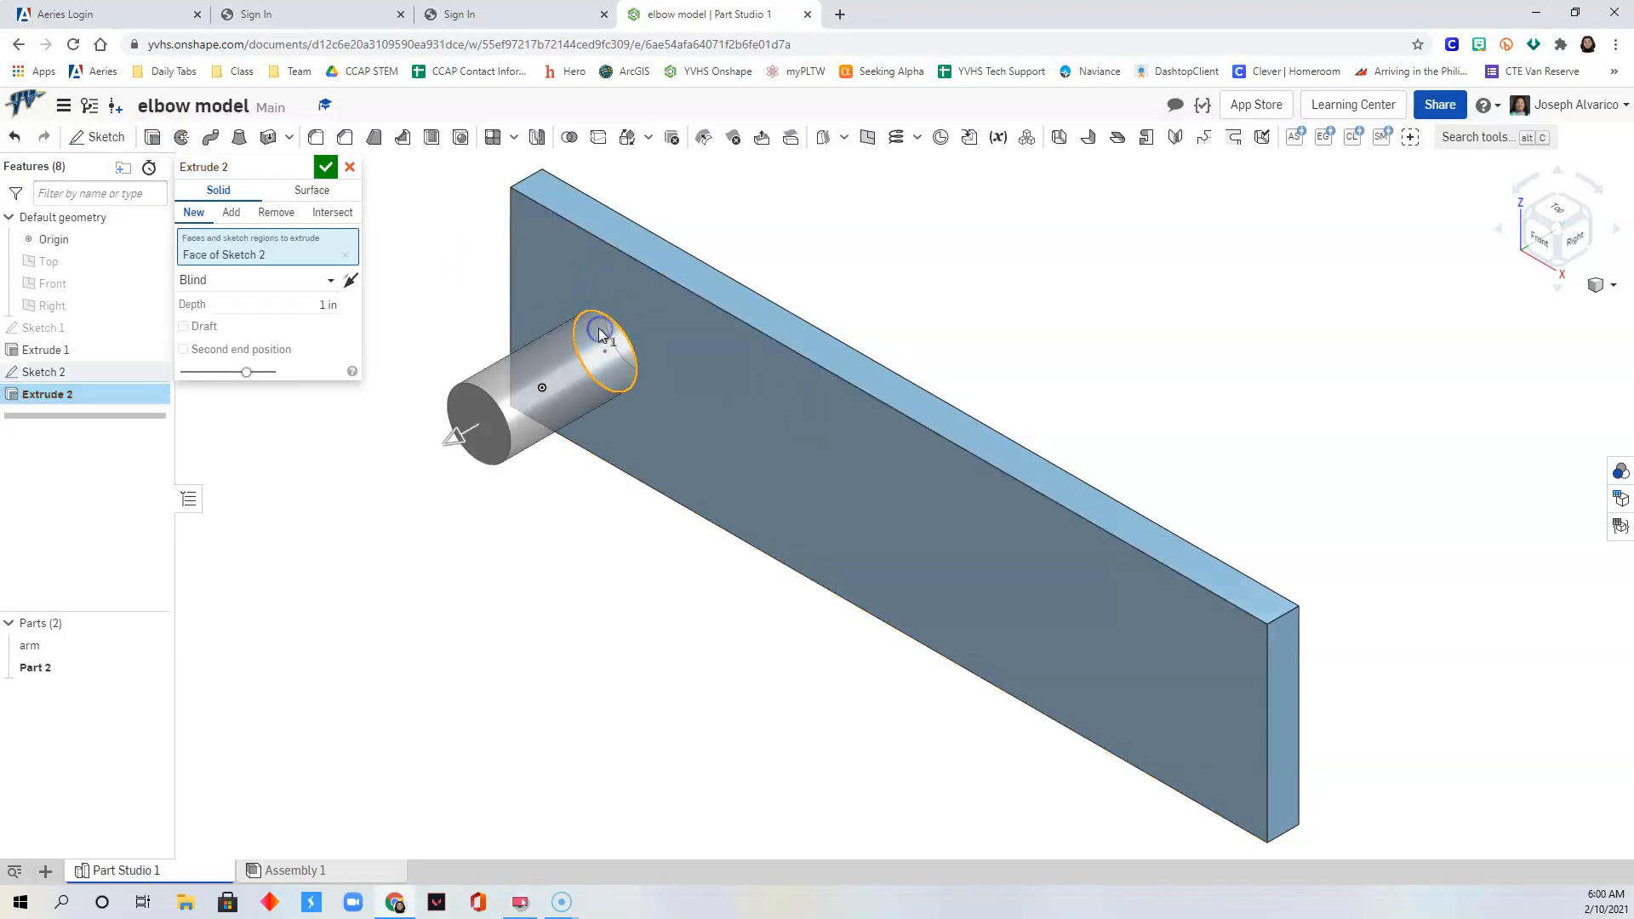
click(350, 281)
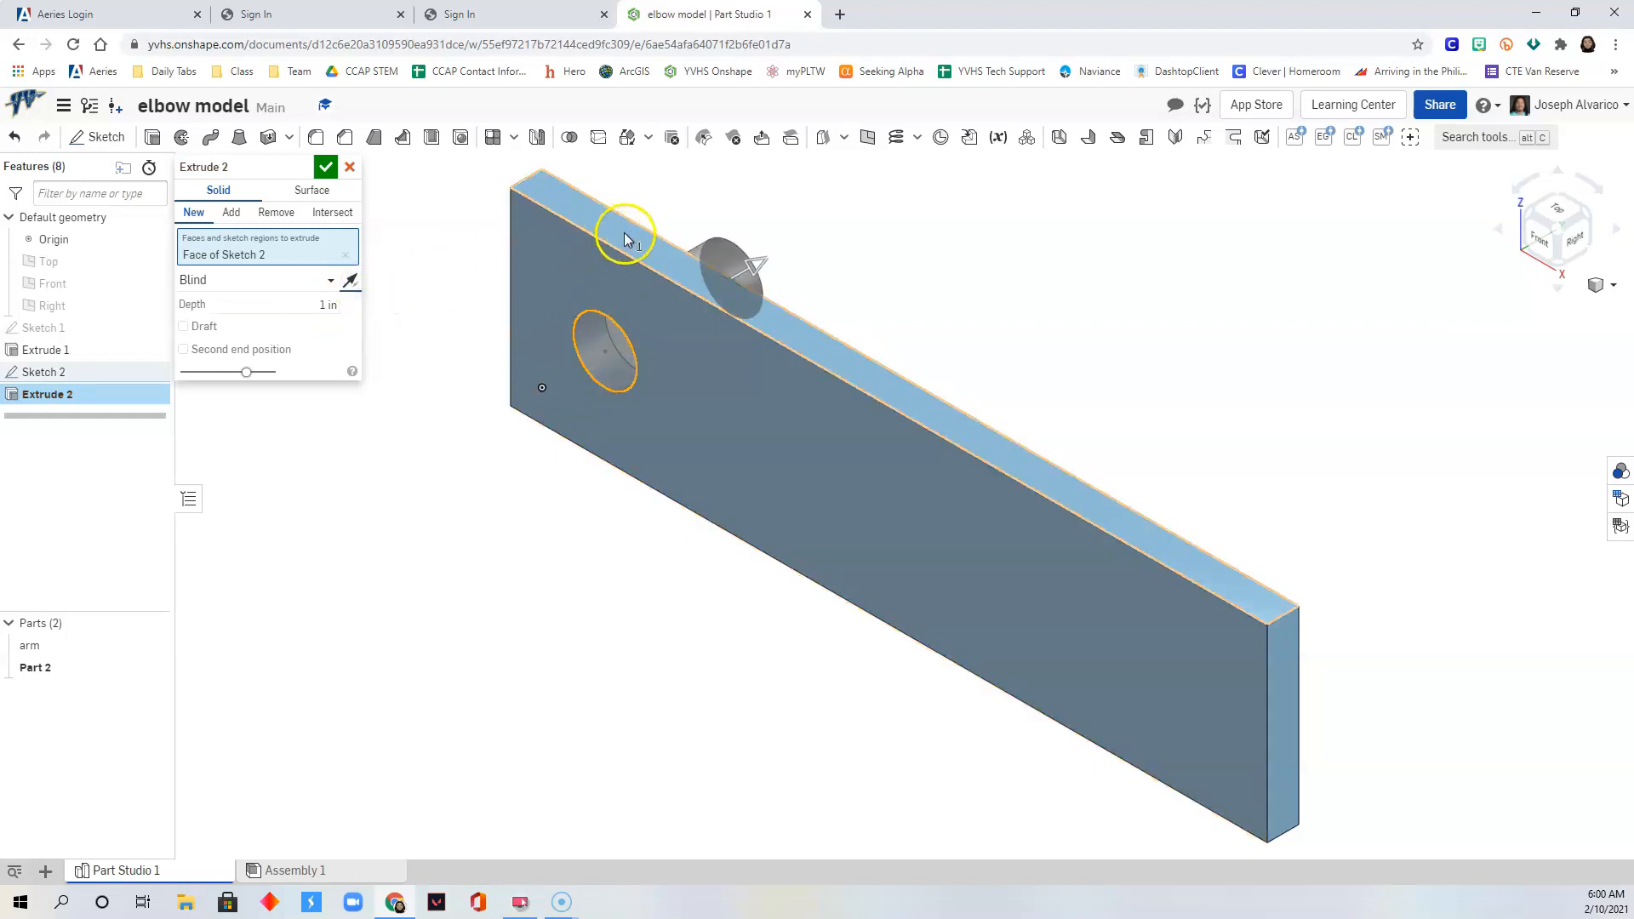
click(312, 305)
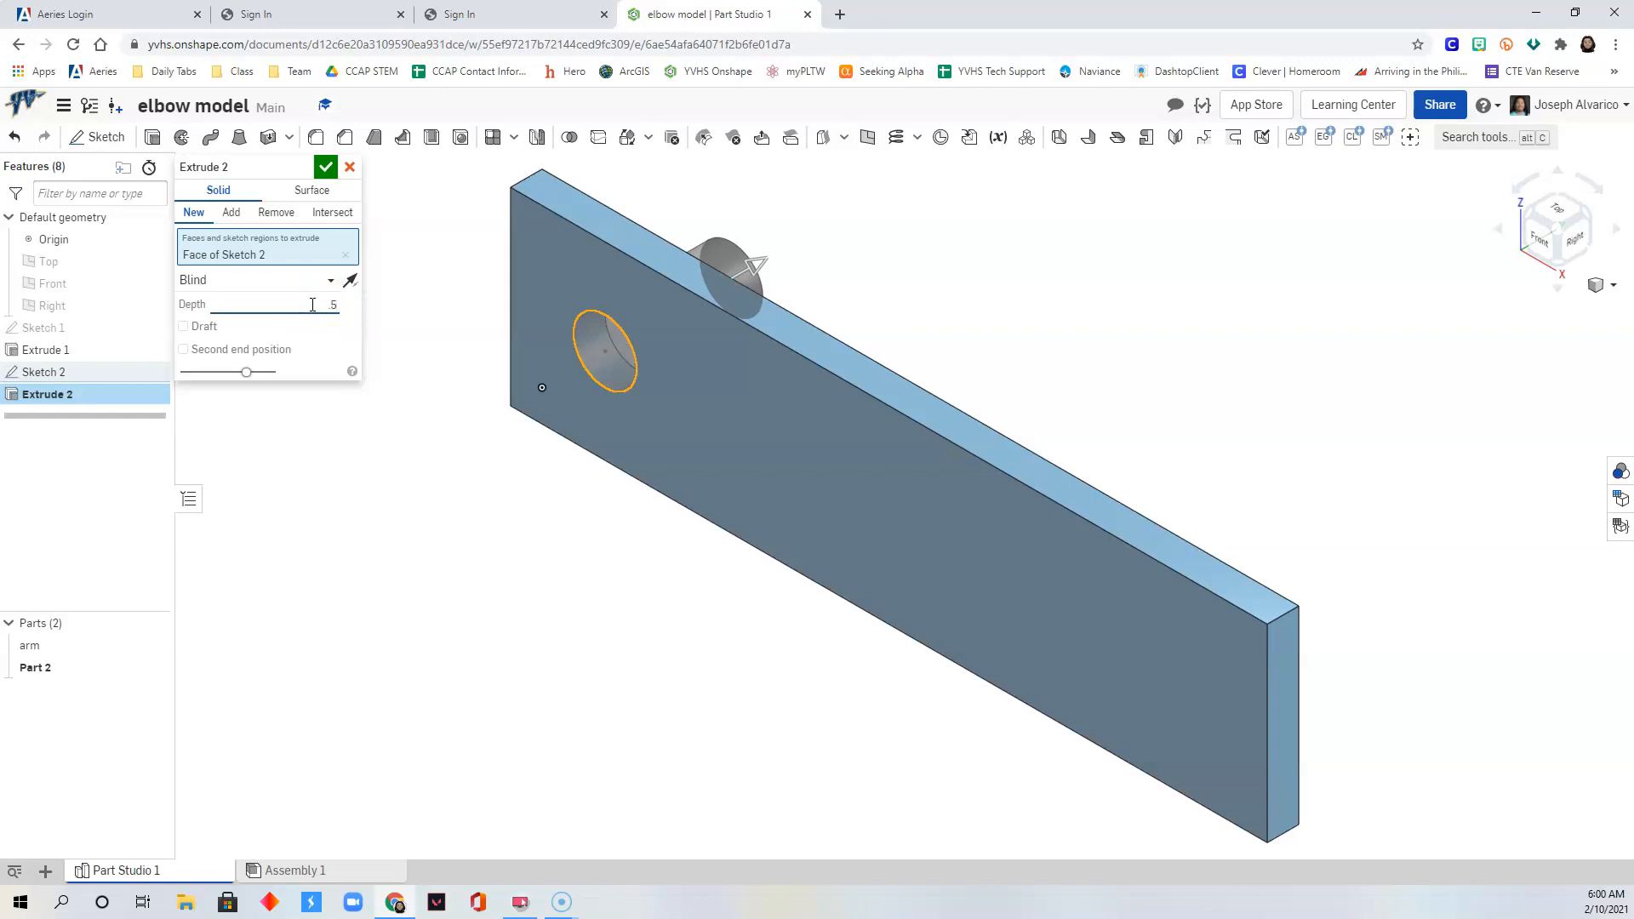
click(232, 213)
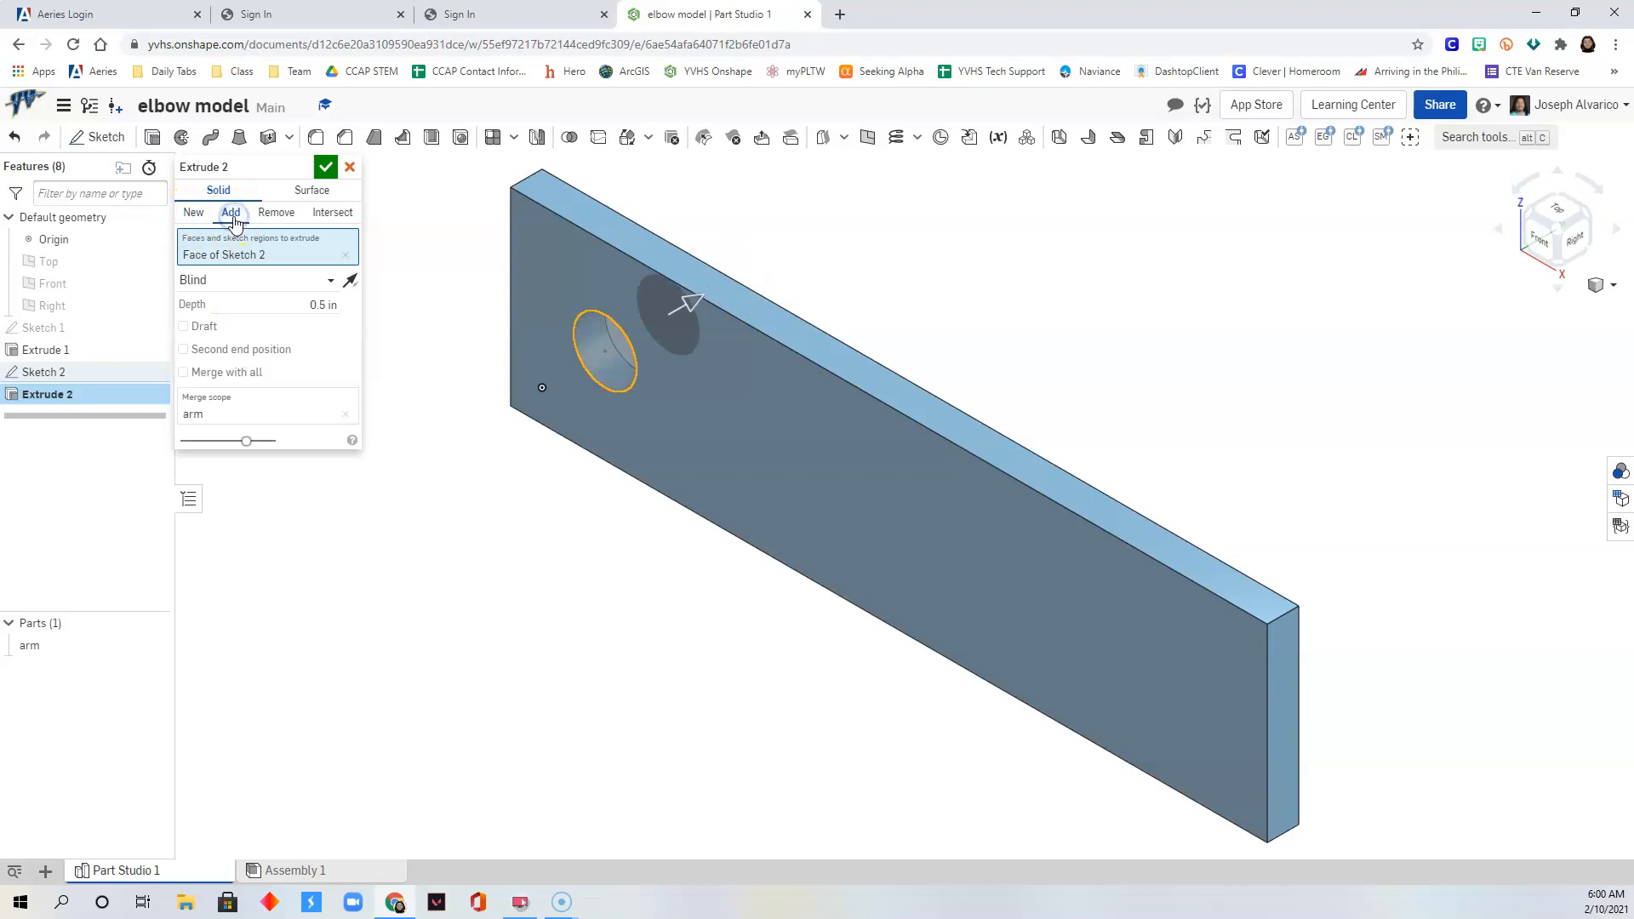
click(194, 214)
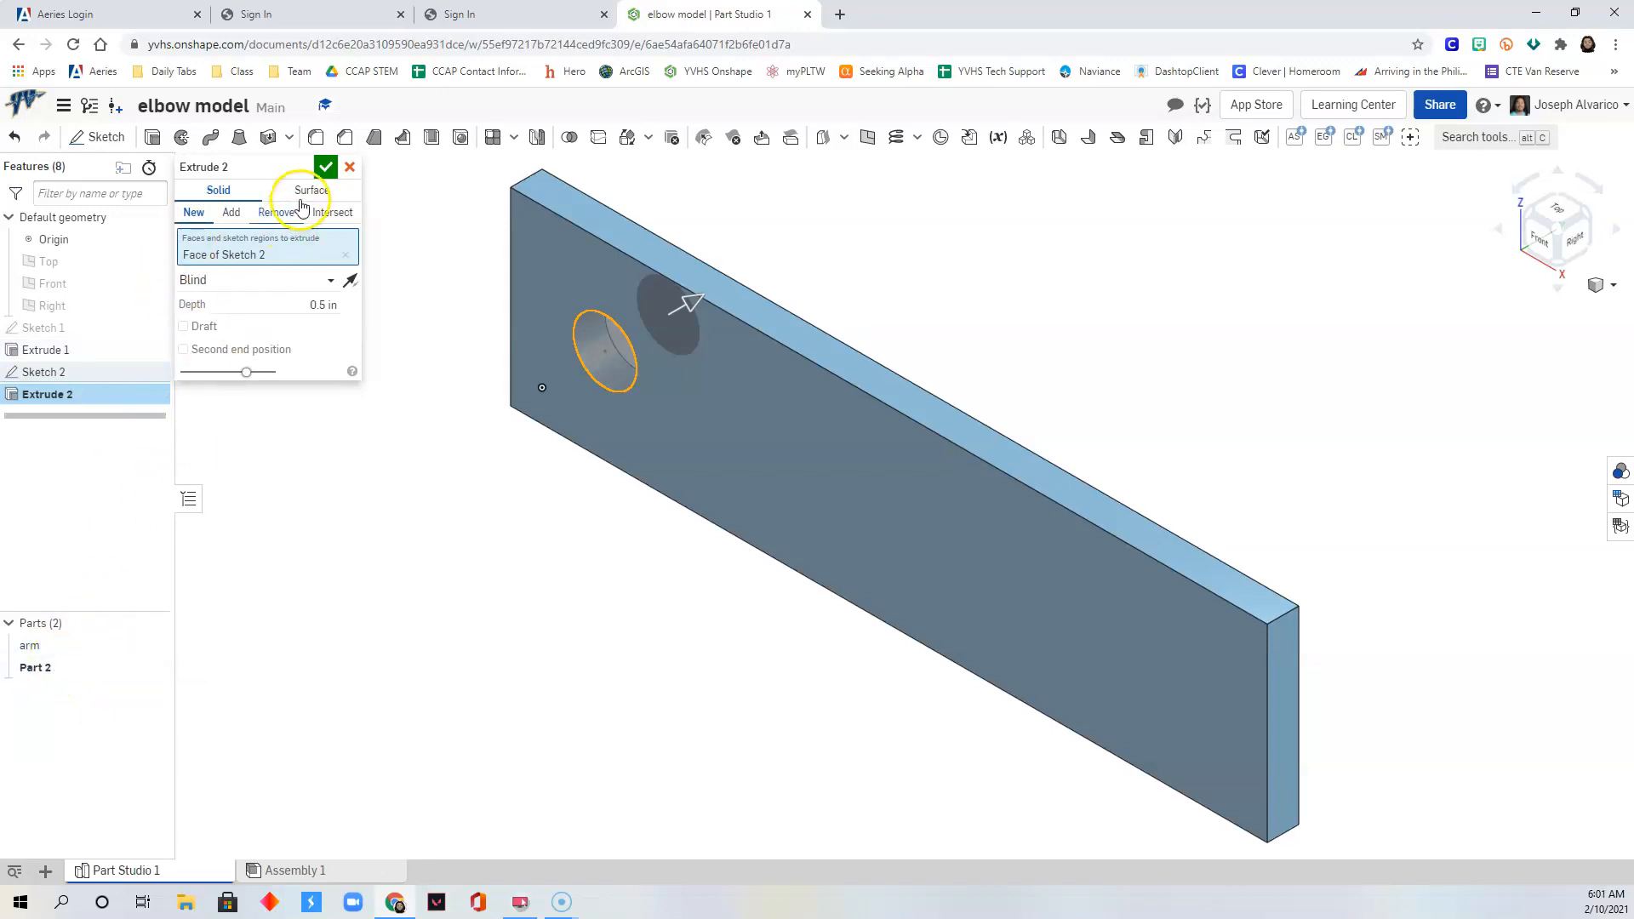
click(326, 167)
Step: Rename the extruded cylinder part as "pivot"
right_drag(415, 539, 457, 507)
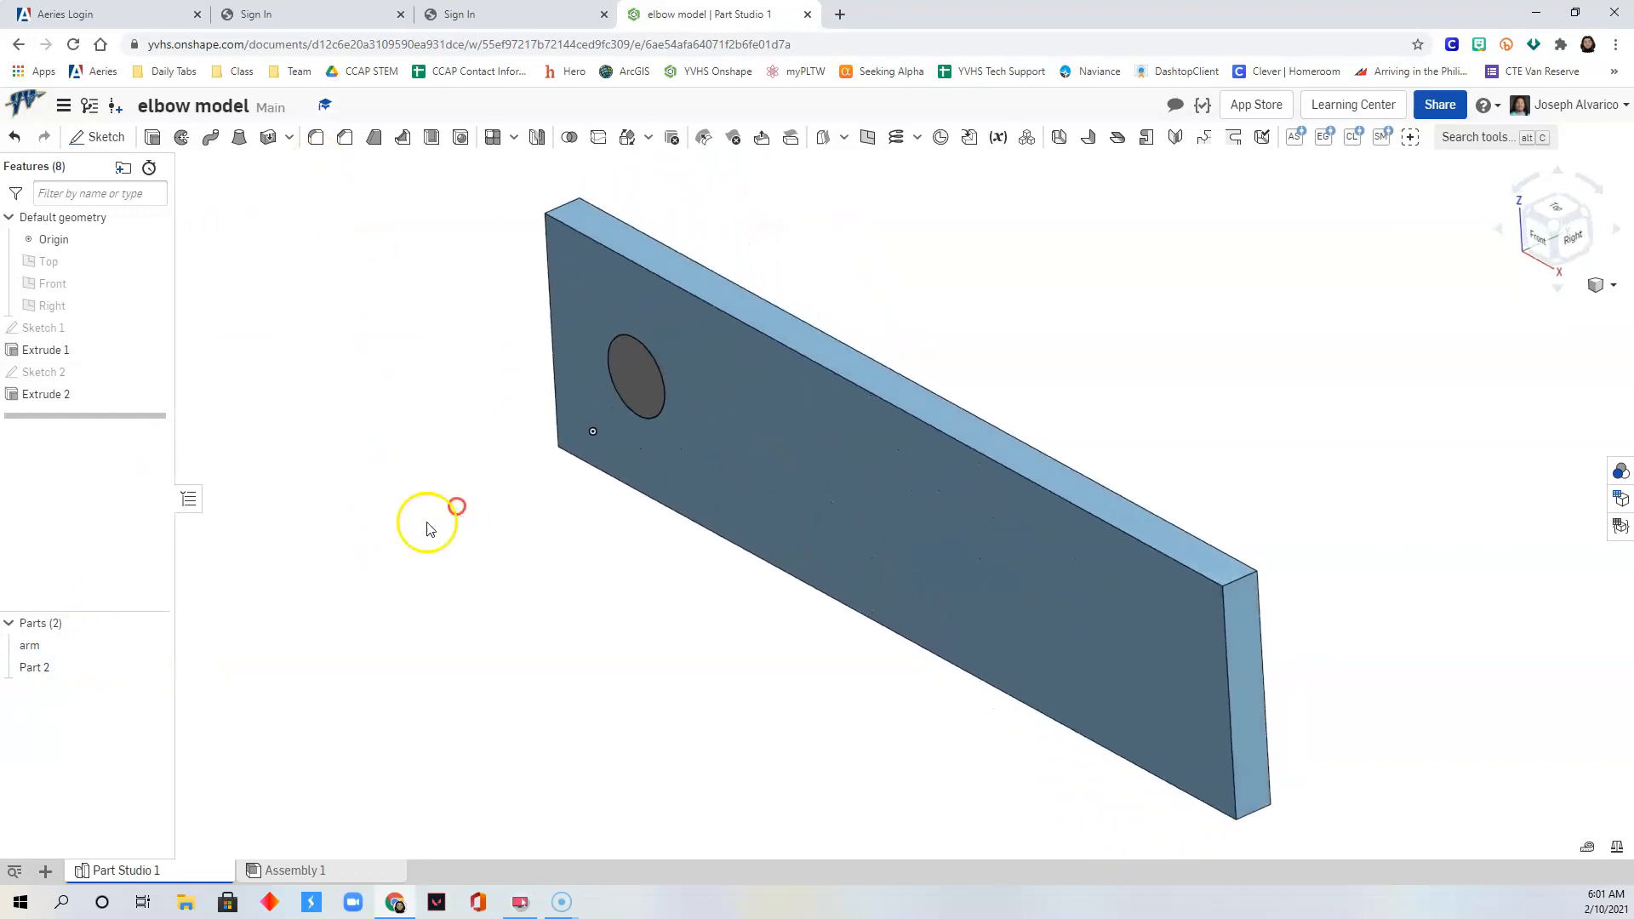
right_click(68, 671)
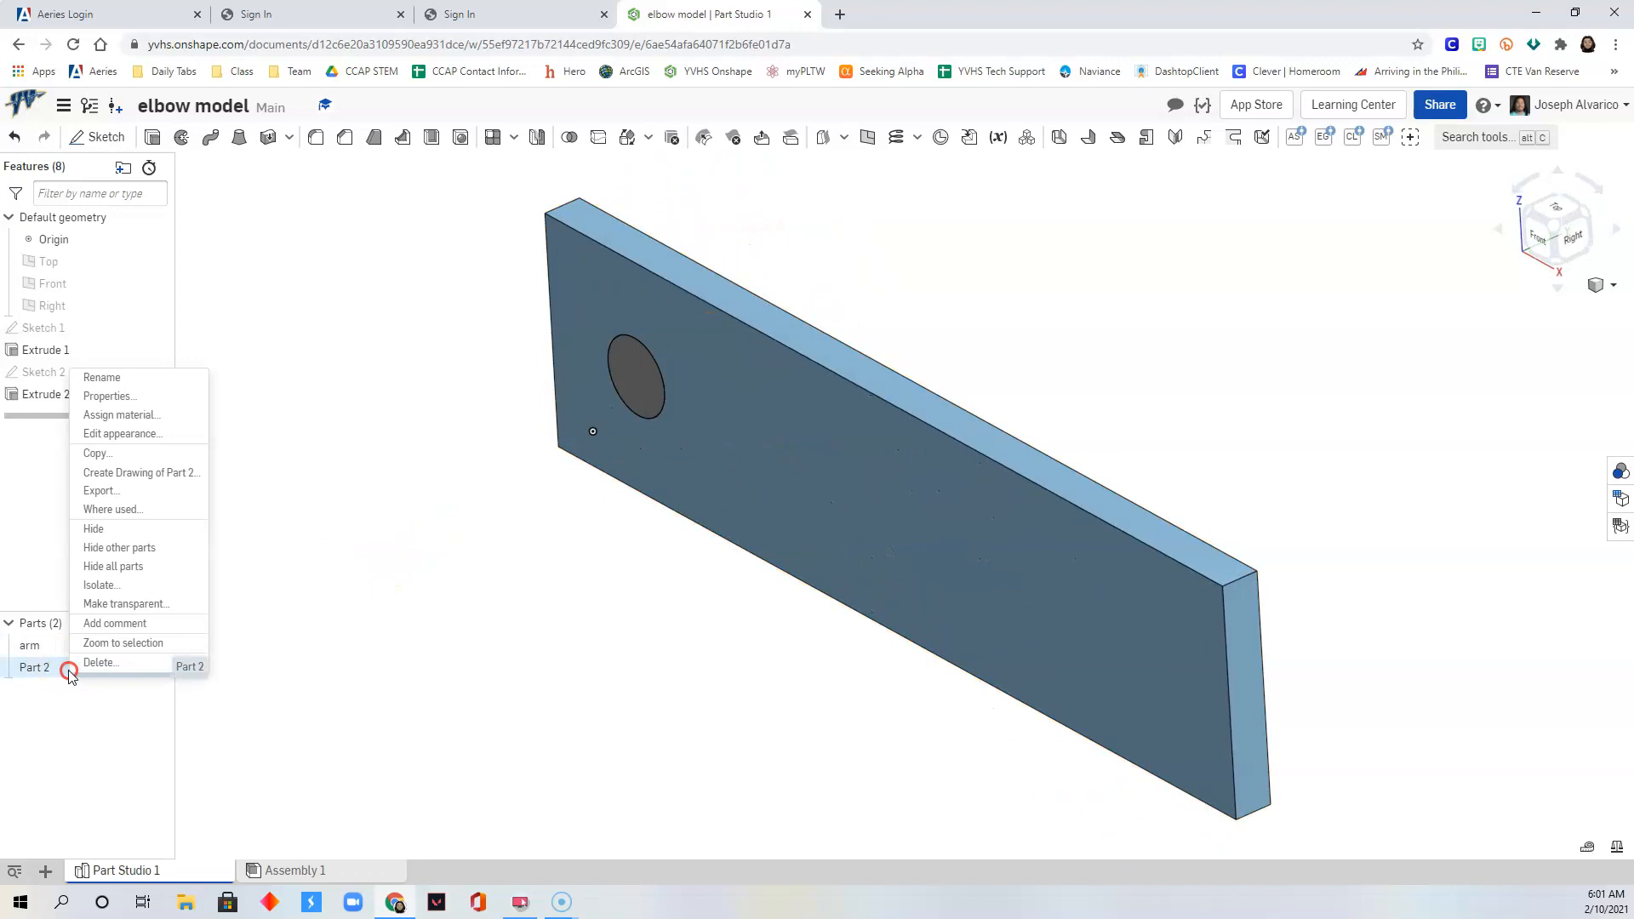
click(134, 379)
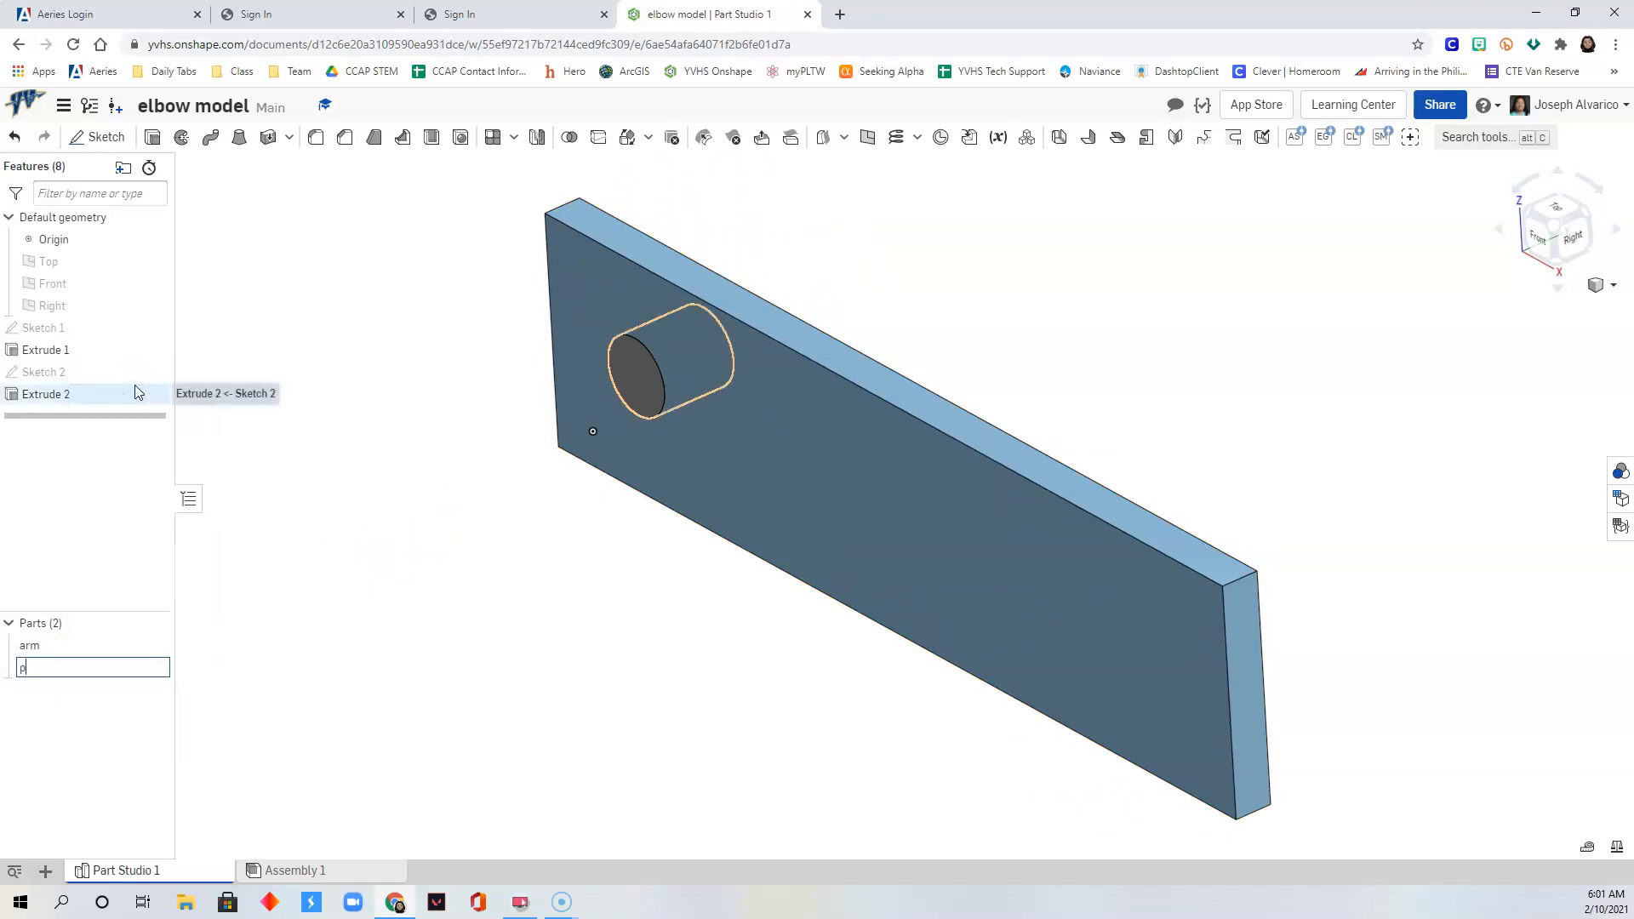
key(Return)
Step: Insert two instances of the arm and one pivot from Part Studio 1 into Assembly 1
right_drag(438, 589, 413, 627)
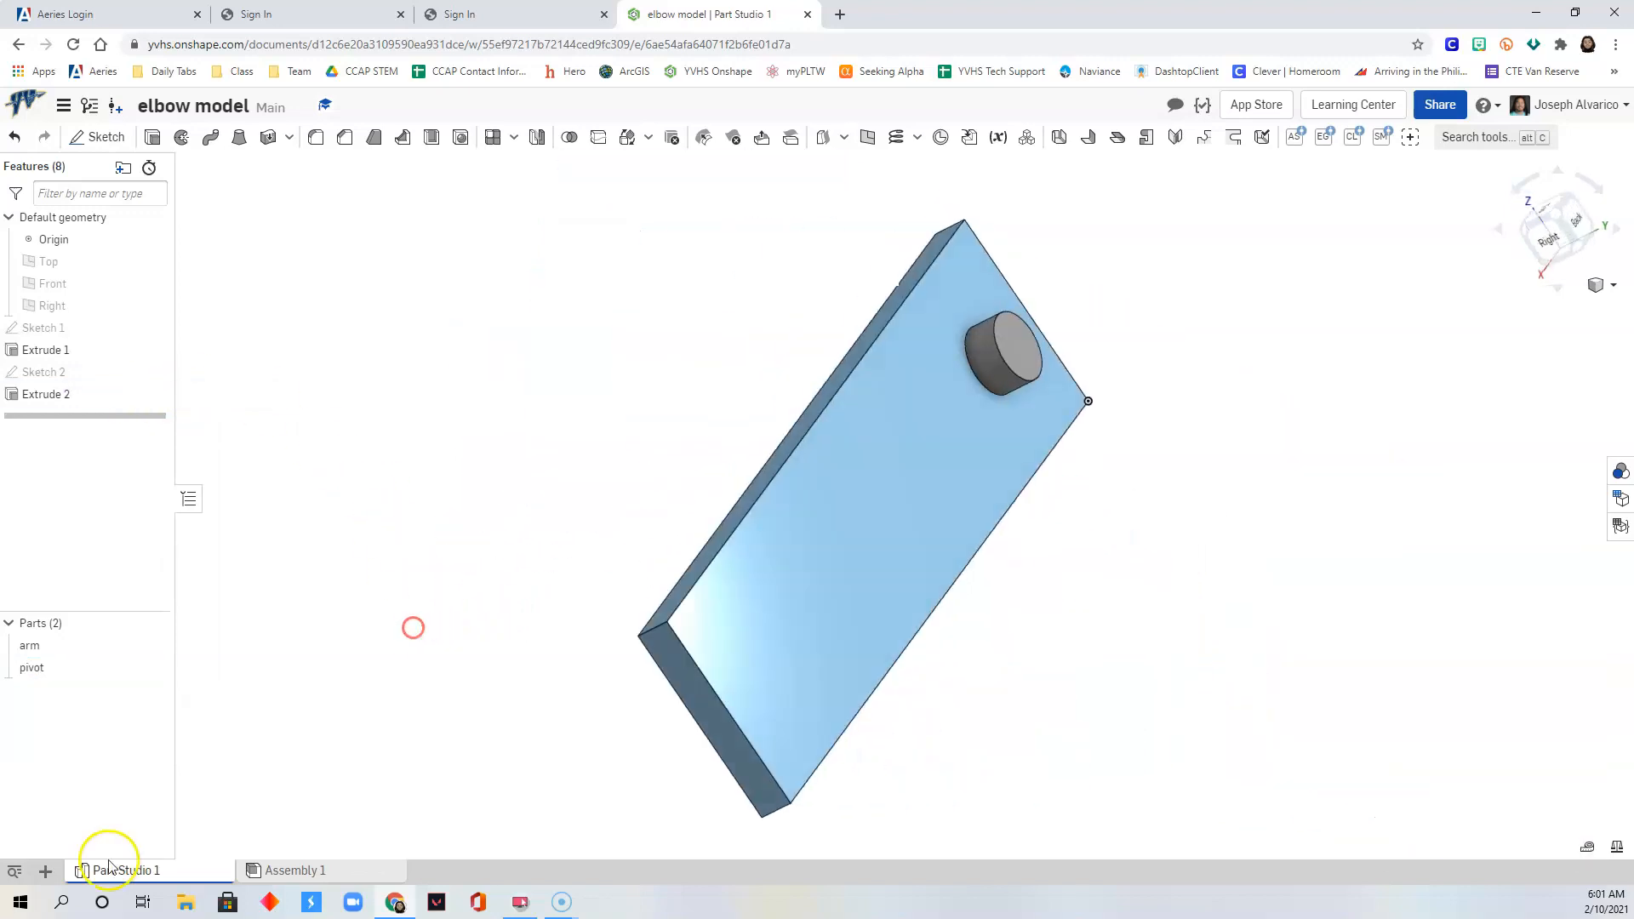
mouse_move(136, 866)
right_drag(577, 473, 631, 463)
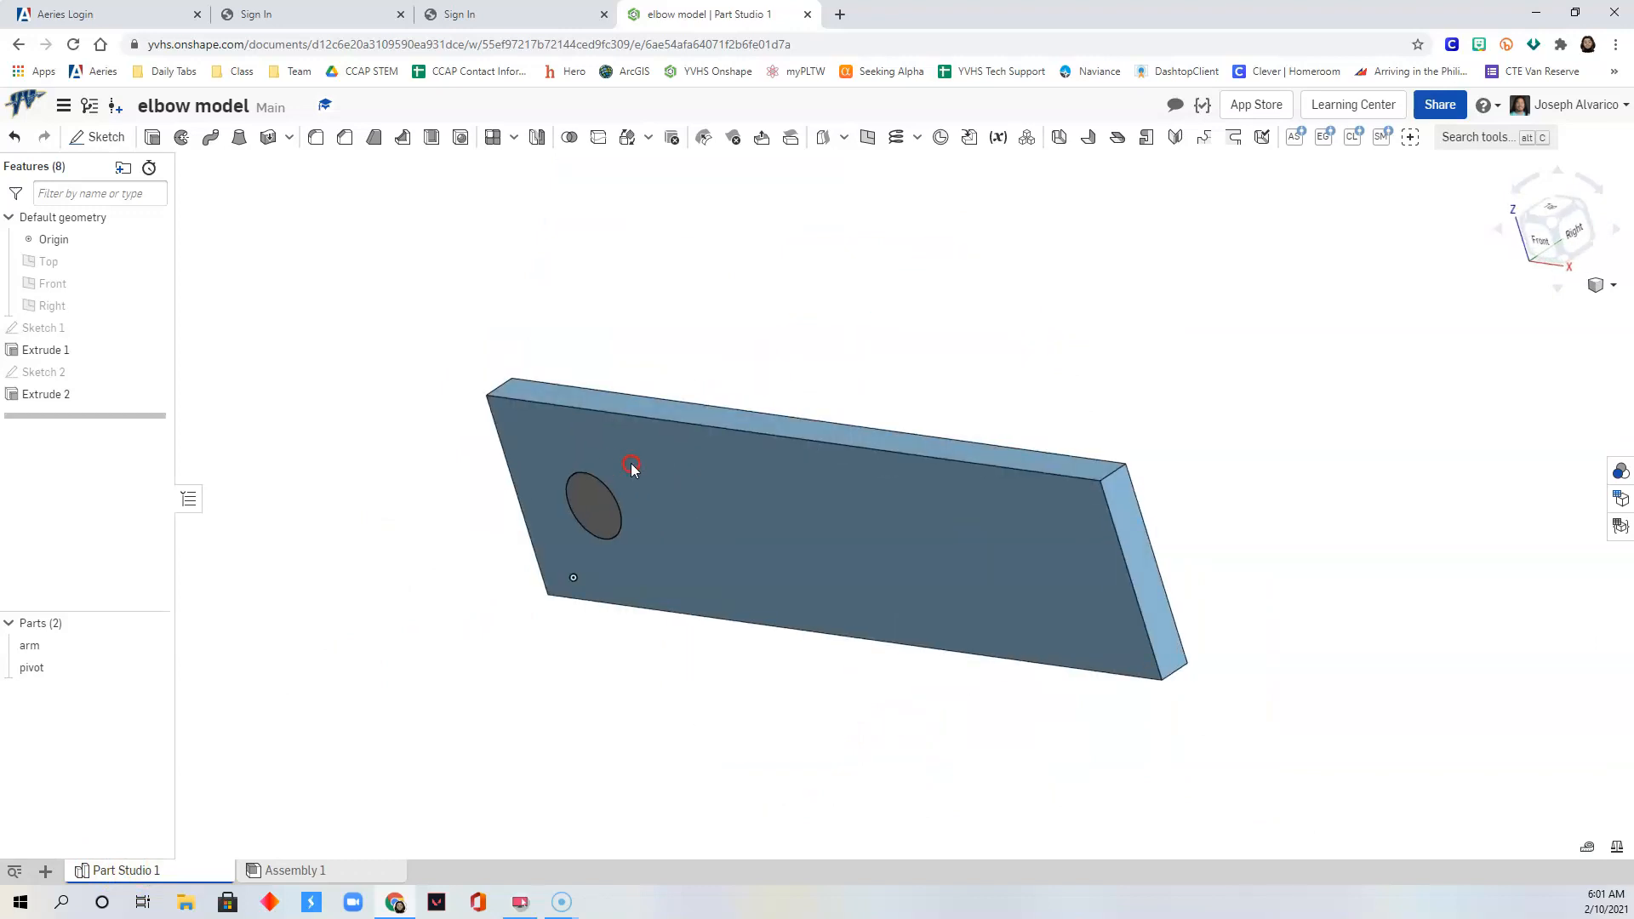
click(305, 869)
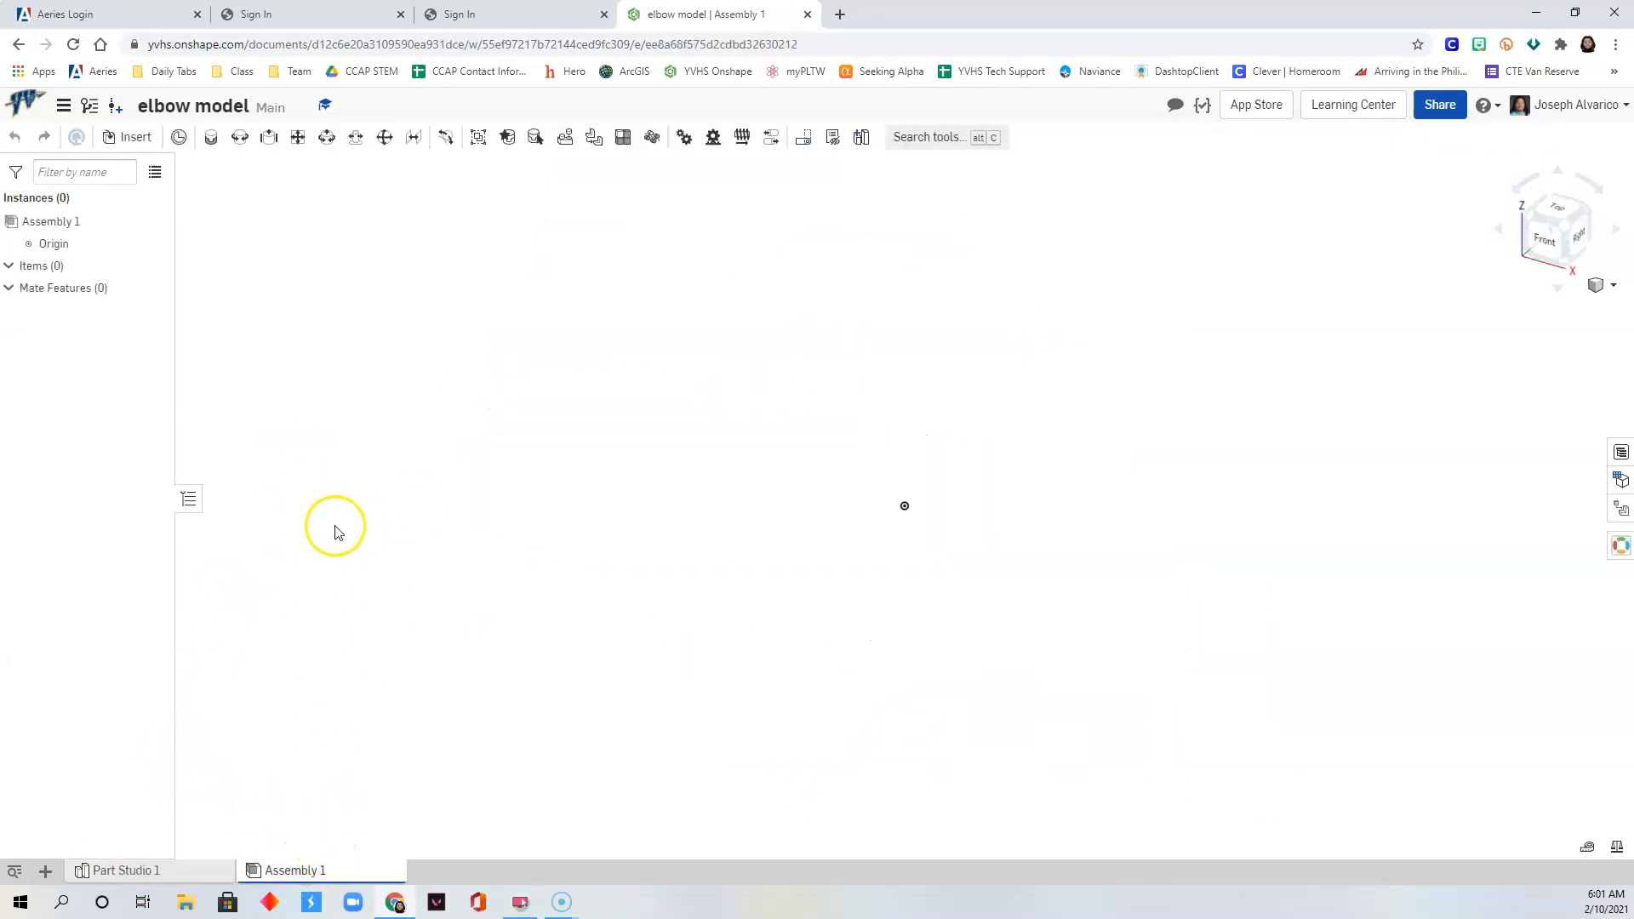
click(141, 139)
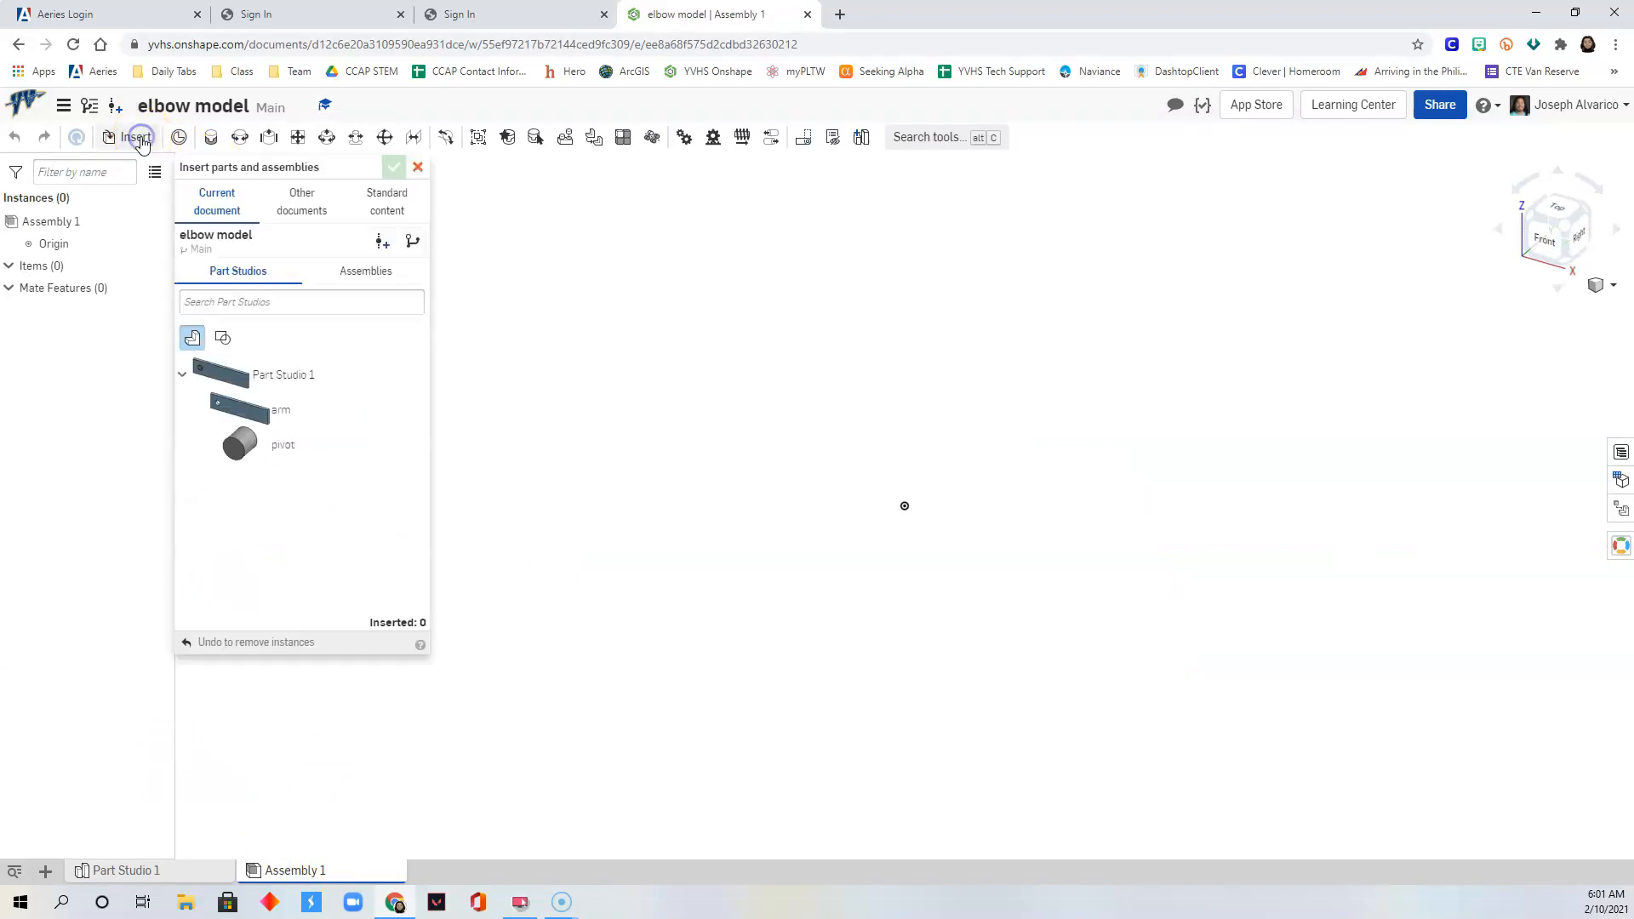
click(259, 418)
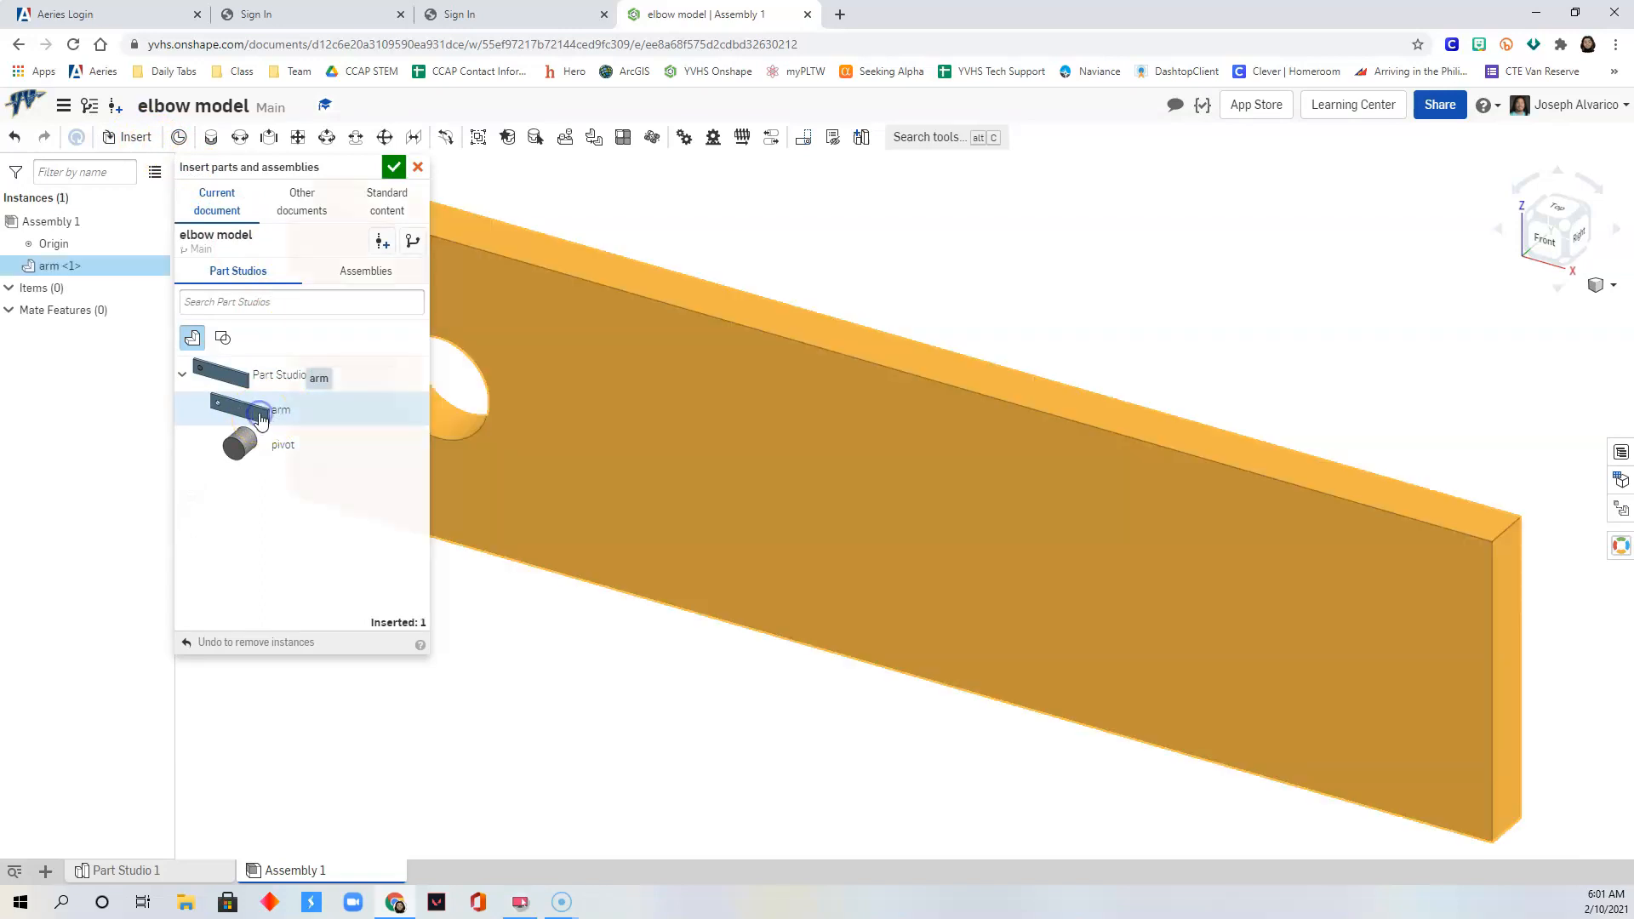
click(259, 418)
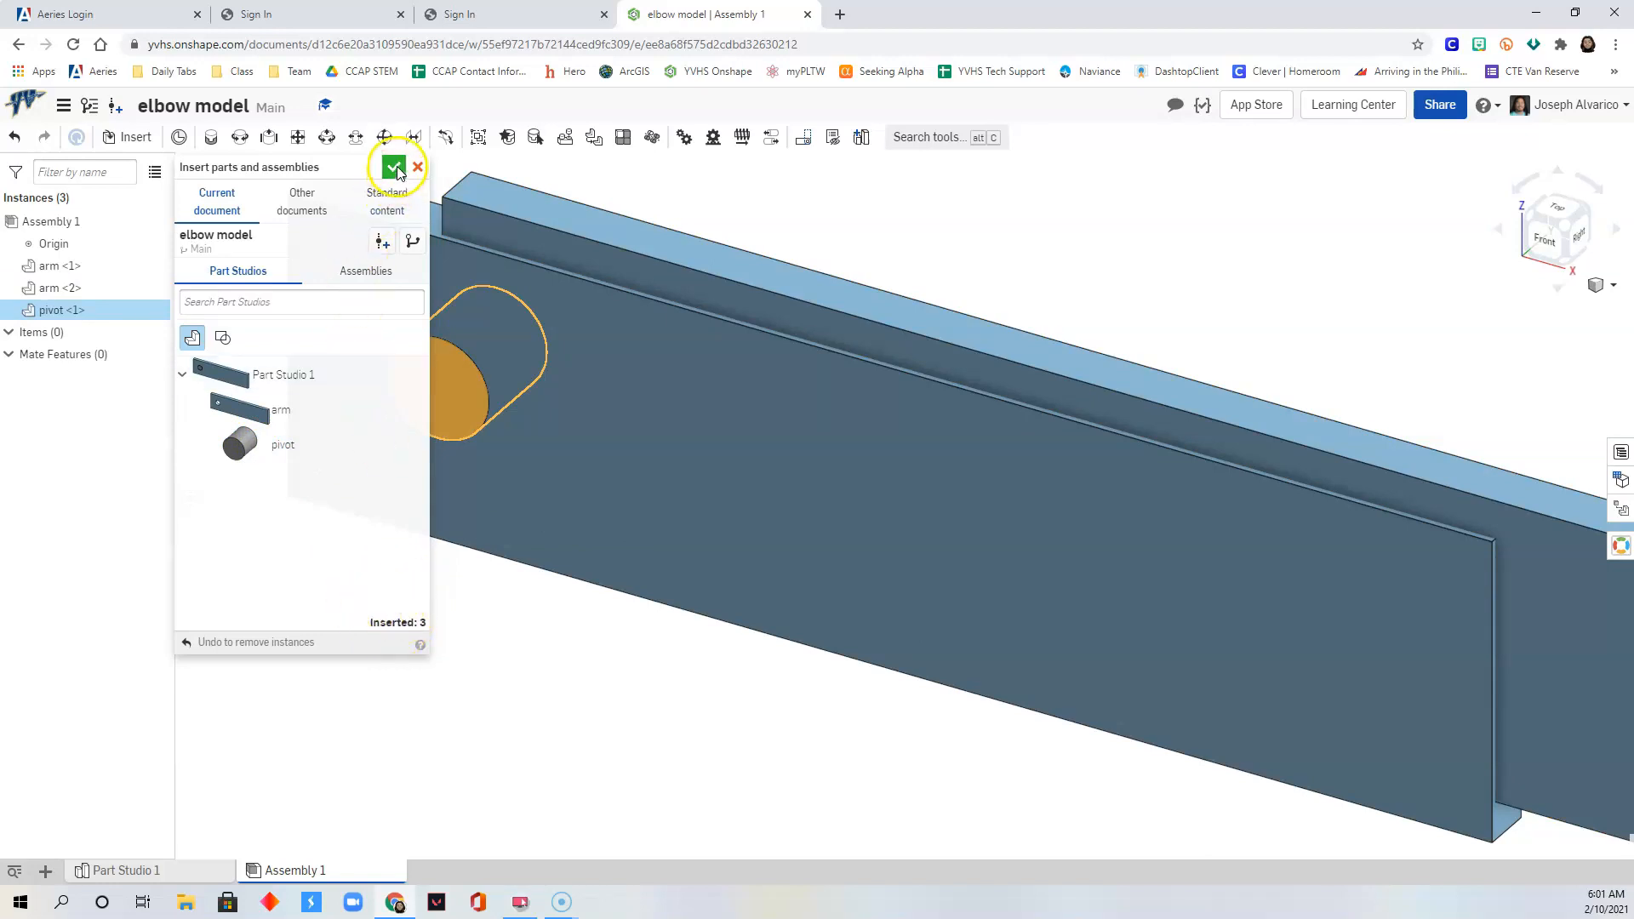
click(394, 167)
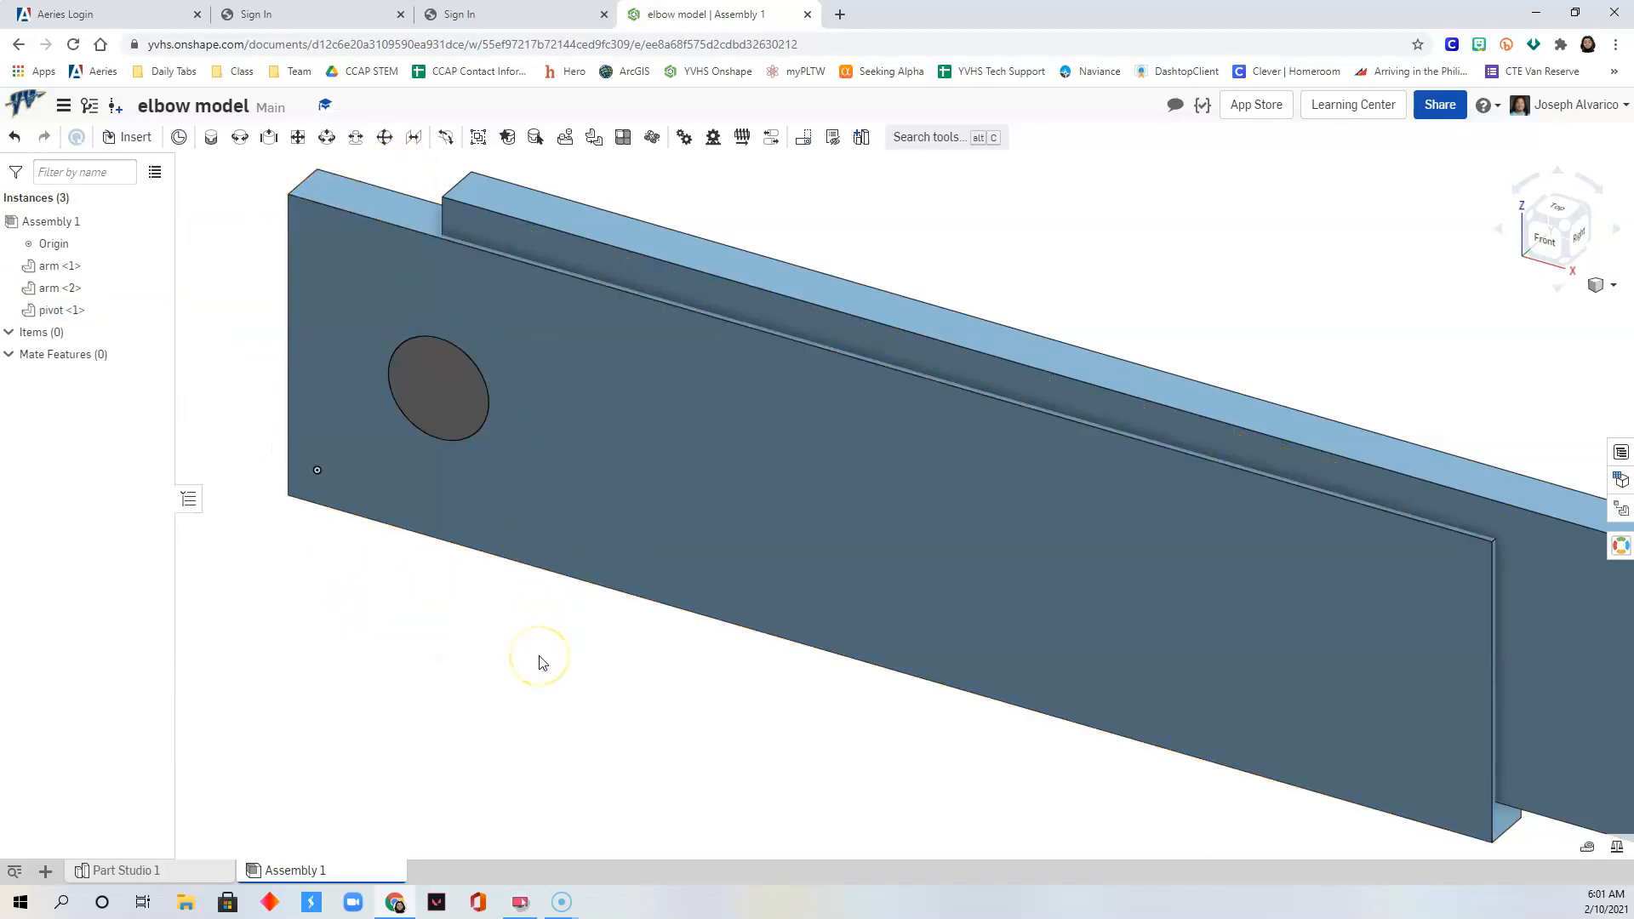
Step: Move the two arms and the pivot apart so that all three instances stand separately in the assembly
scroll(539, 663, down, 5)
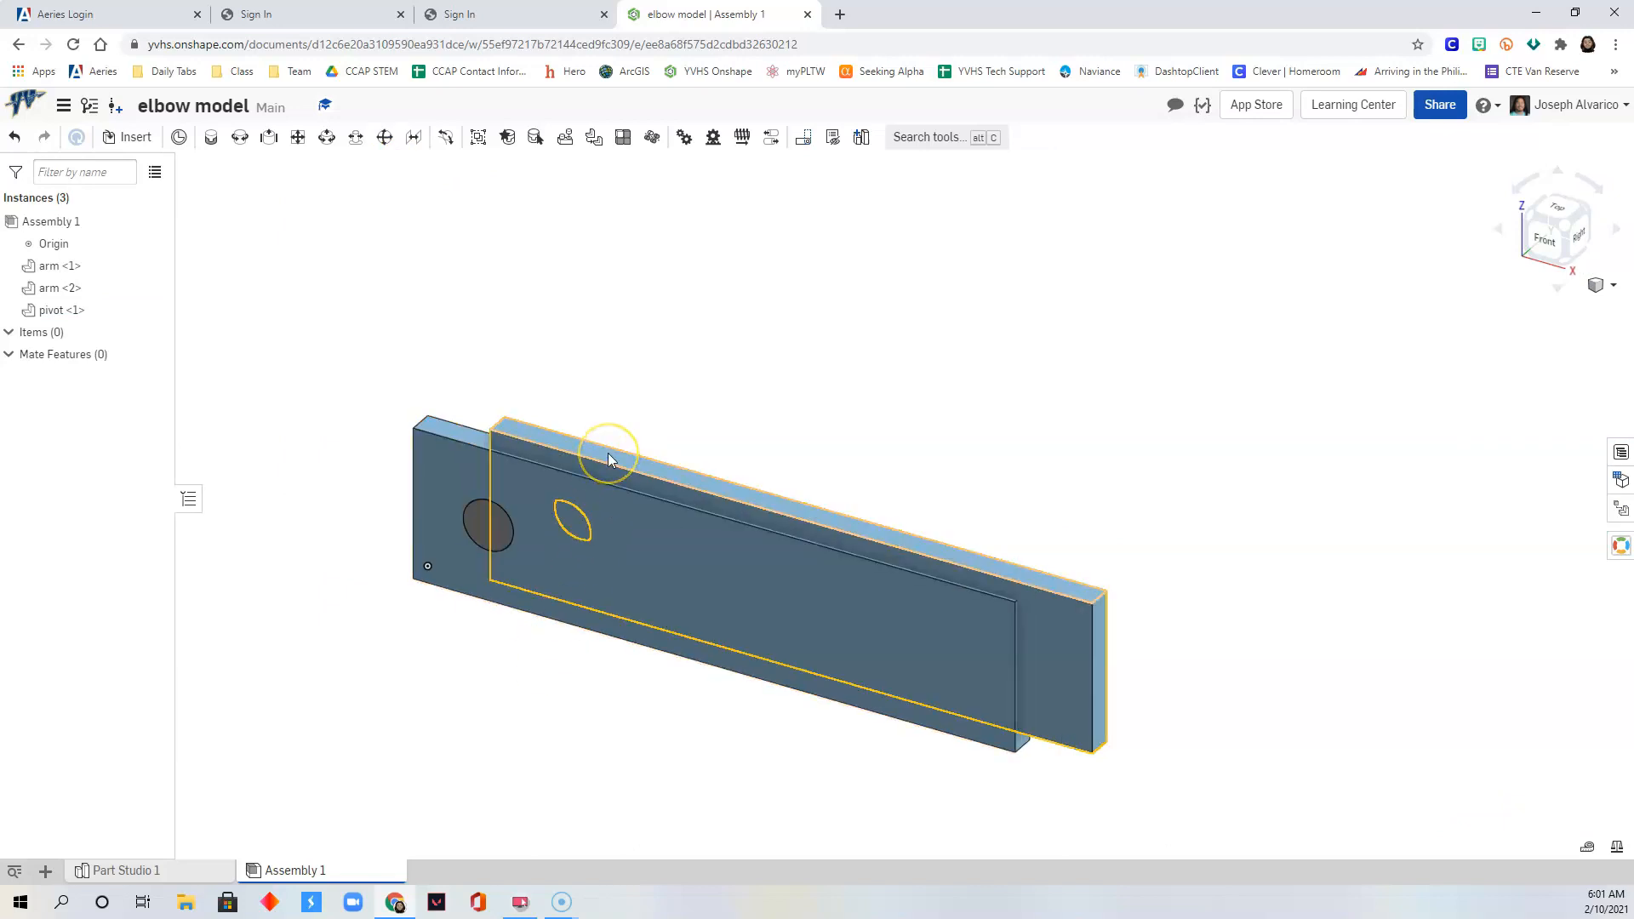
drag(608, 459, 778, 263)
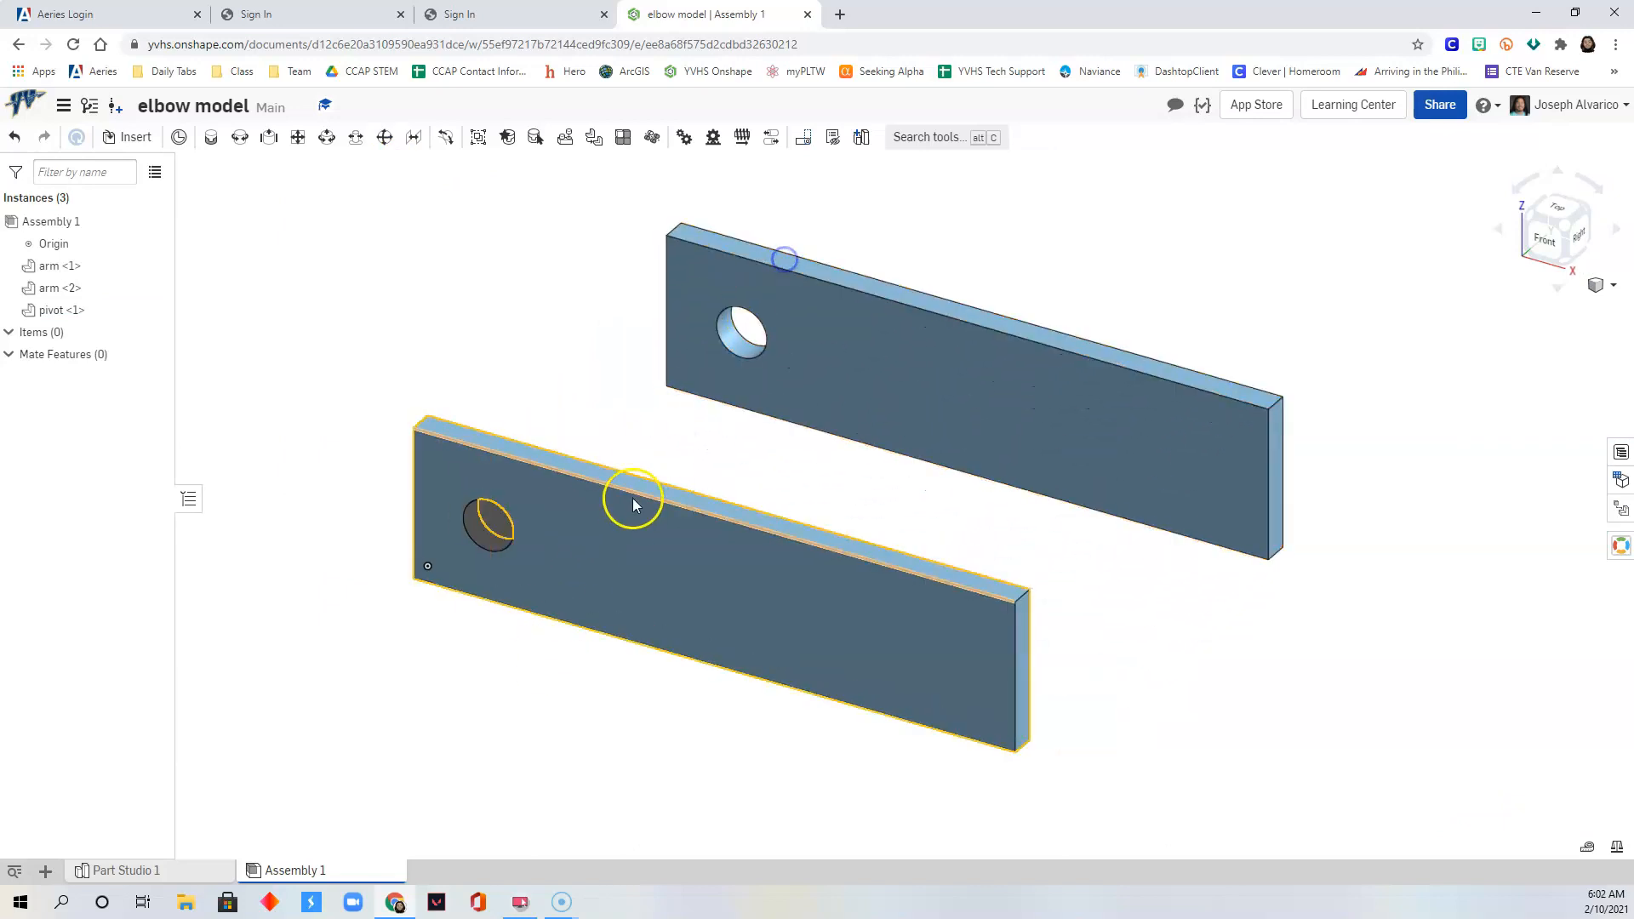
drag(635, 493, 781, 529)
drag(533, 522, 457, 399)
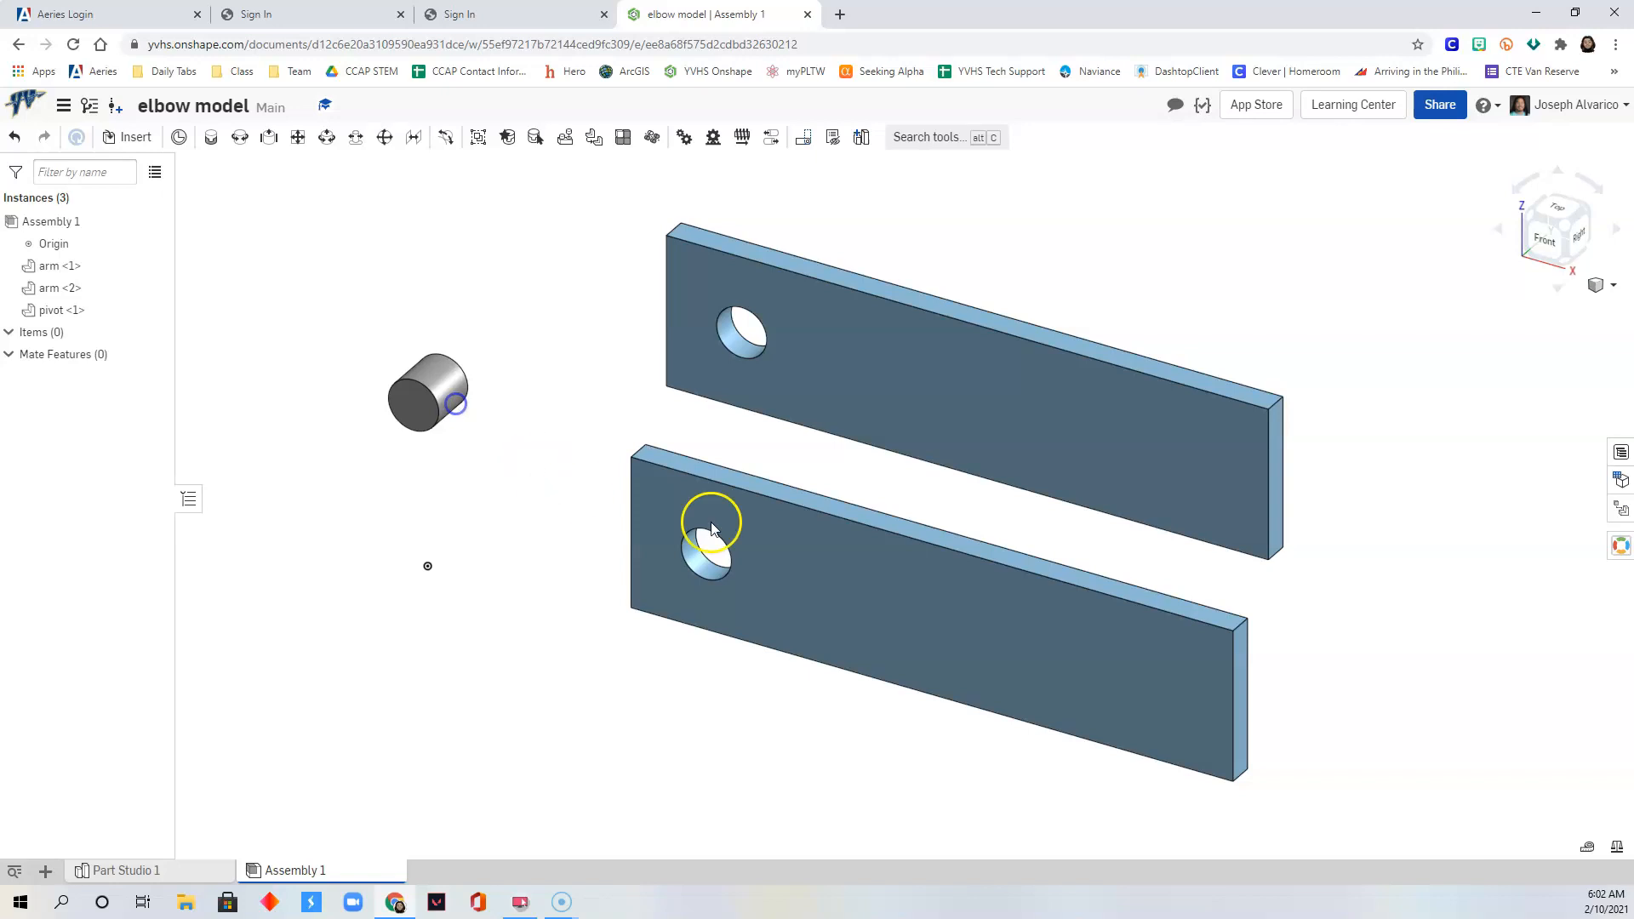
drag(711, 508, 675, 499)
drag(885, 377, 919, 340)
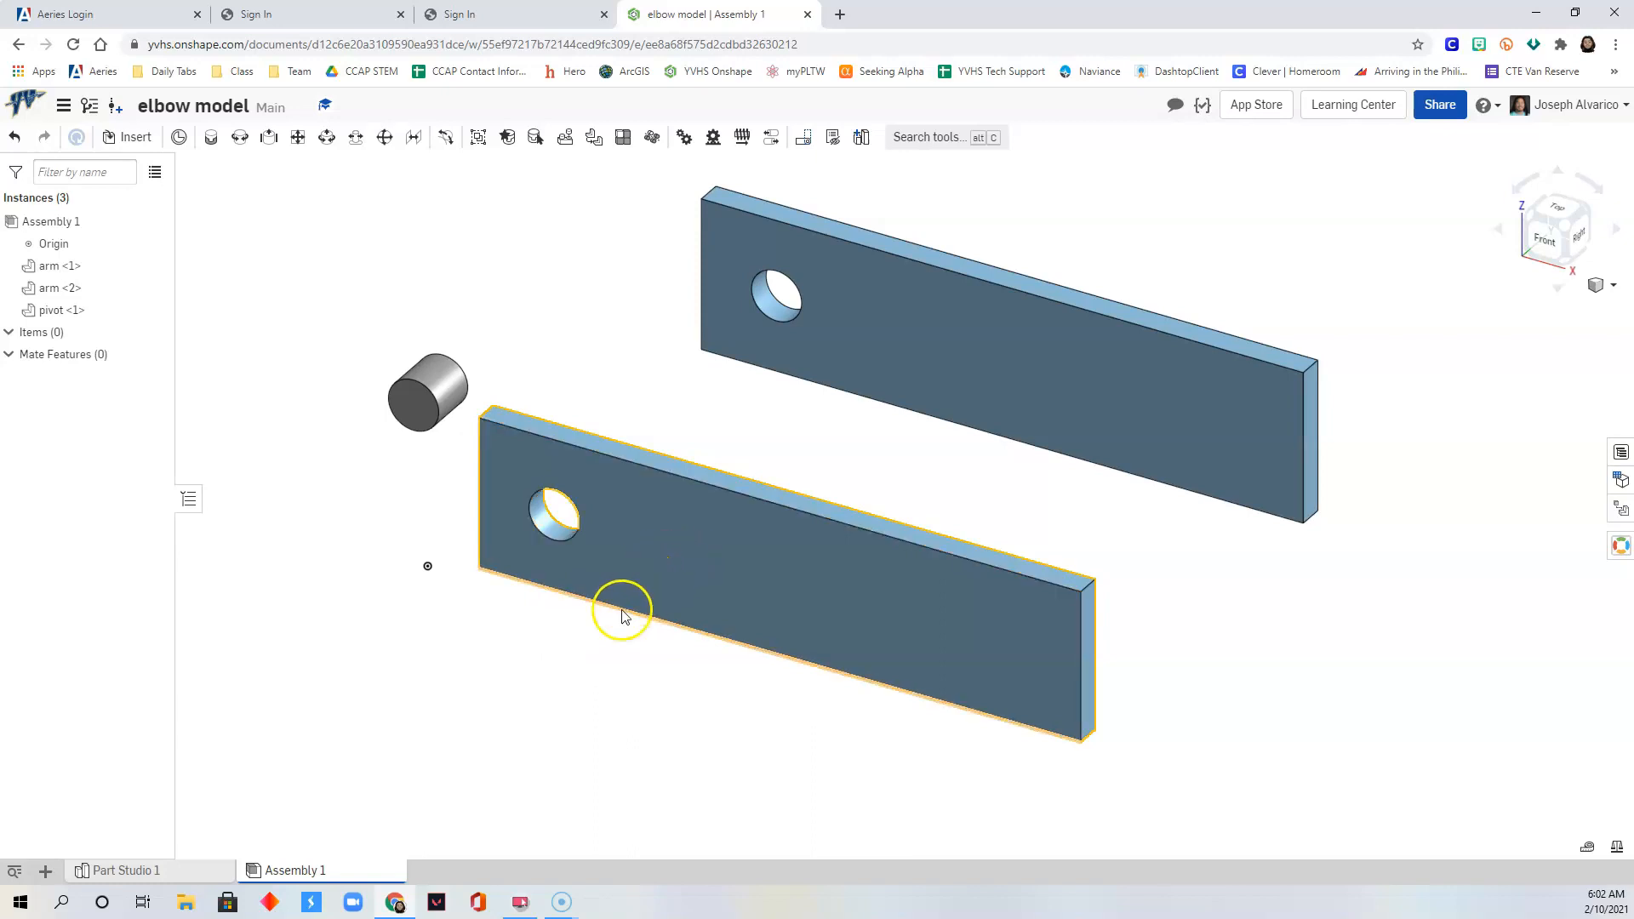
scroll(562, 654, down, 1)
right_drag(638, 699, 653, 563)
drag(653, 565, 761, 540)
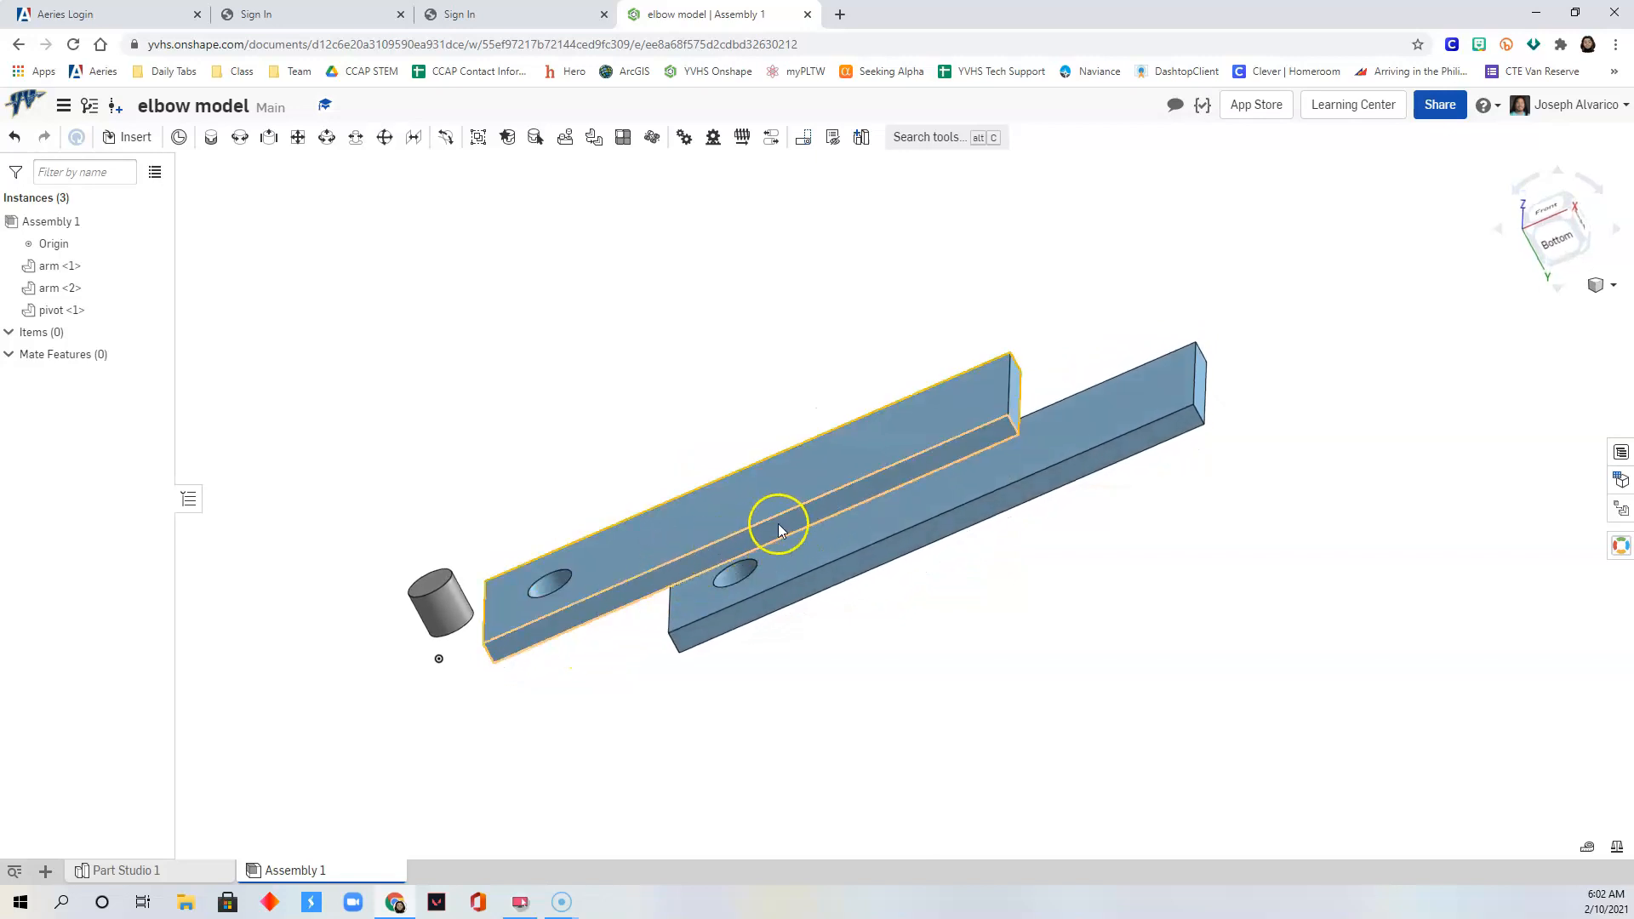
click(599, 606)
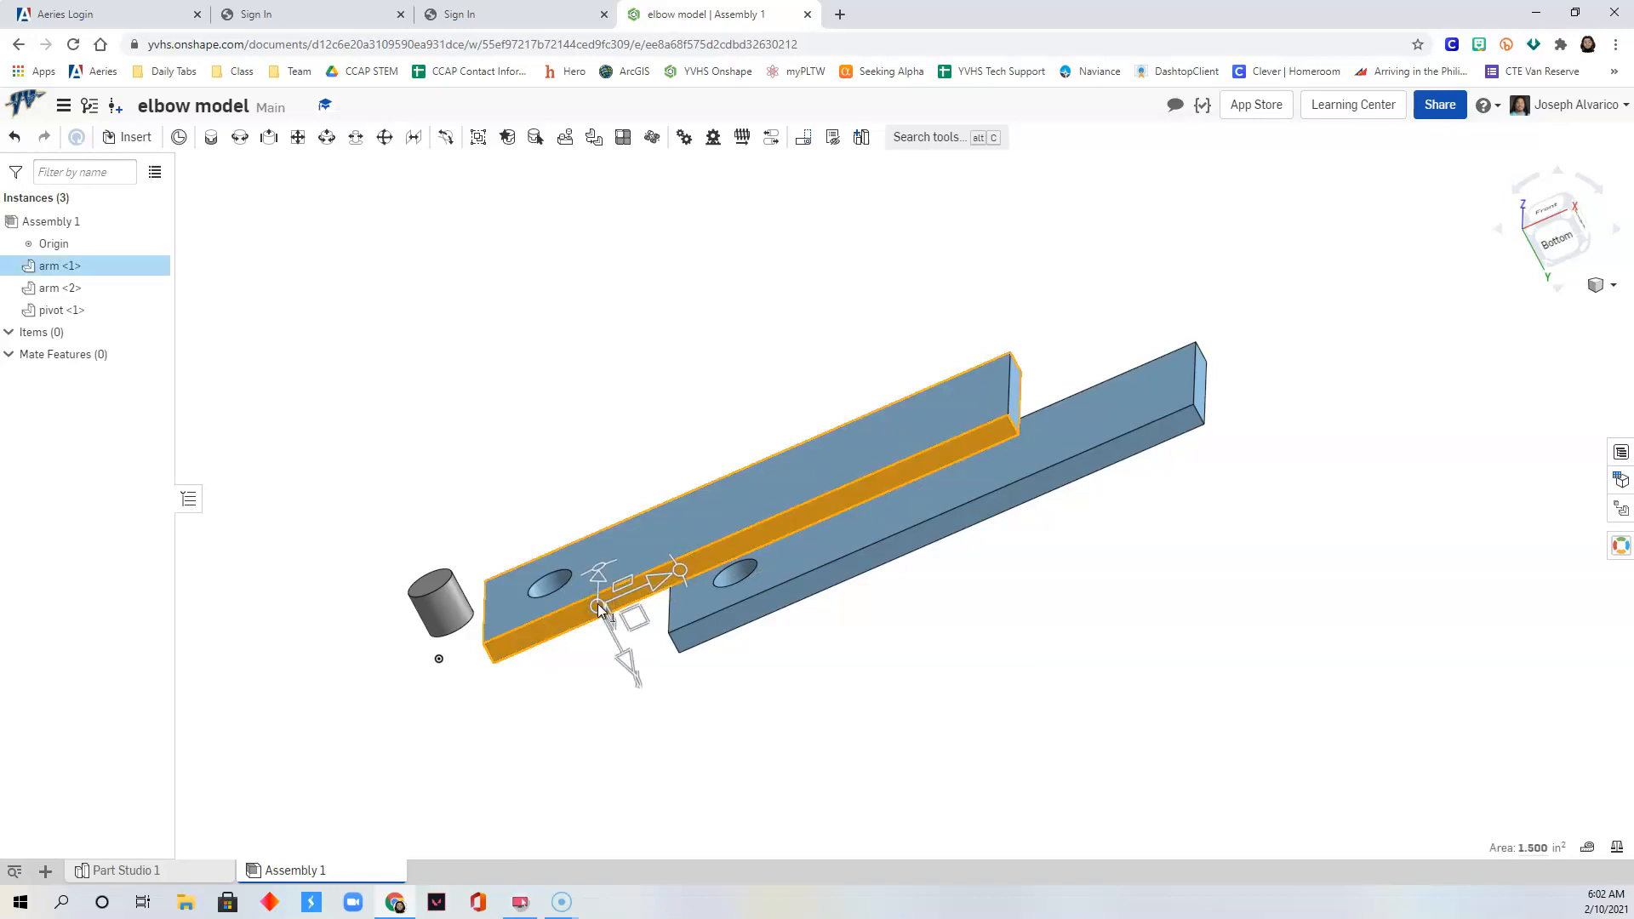
drag(599, 605, 622, 597)
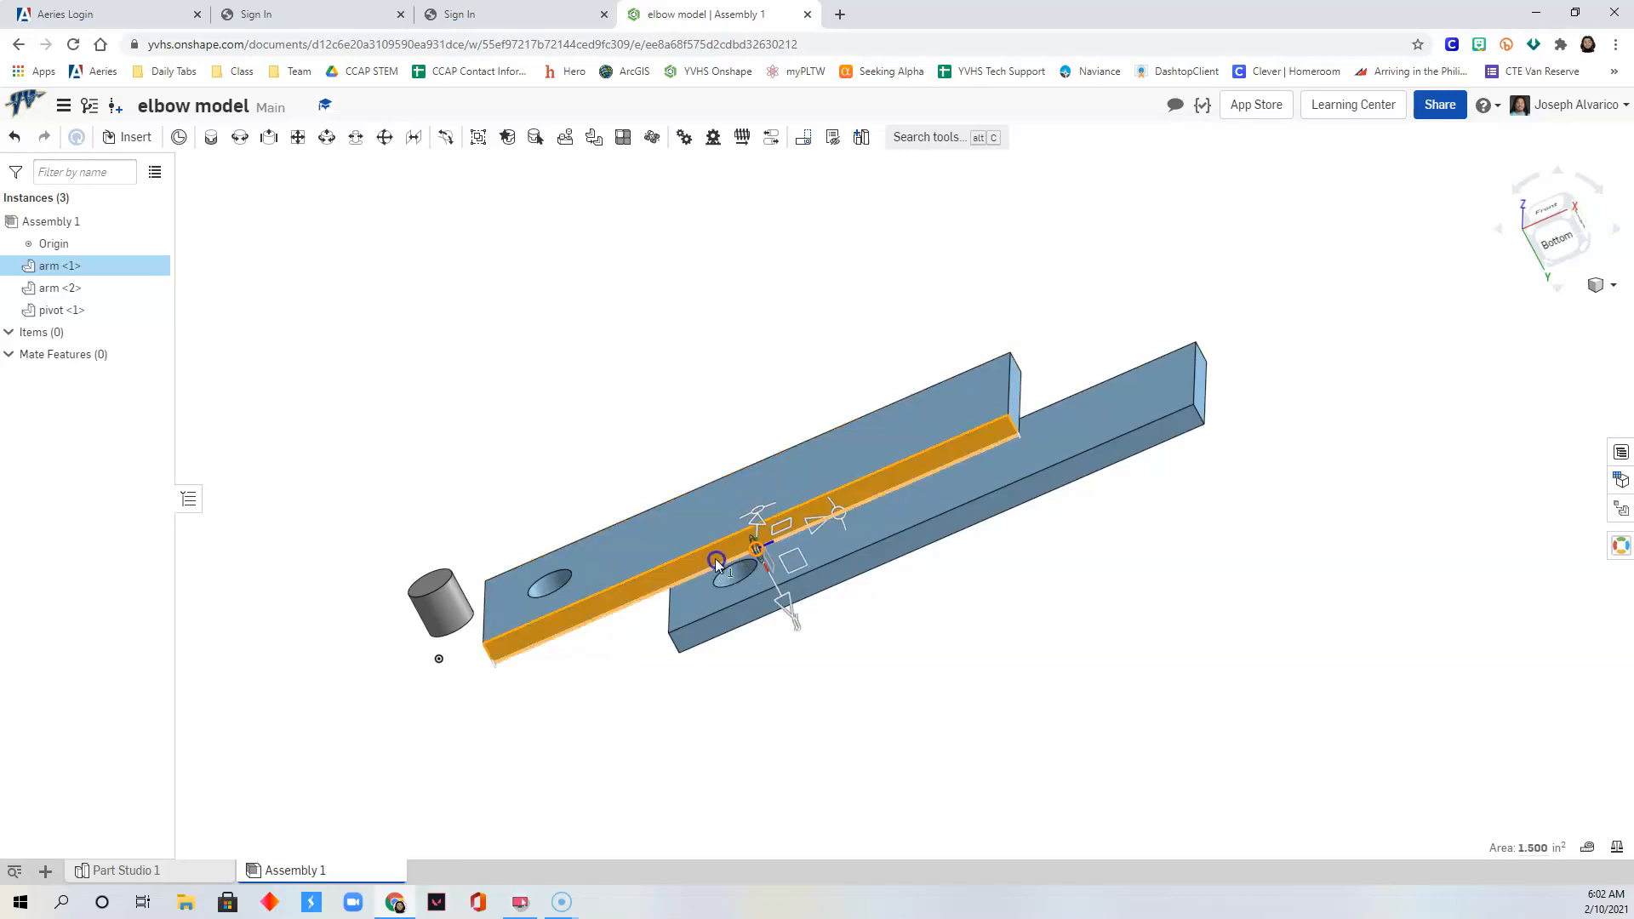
click(644, 582)
mouse_move(644, 582)
mouse_down()
mouse_move(805, 509)
mouse_move(815, 455)
mouse_move(639, 559)
mouse_move(555, 640)
mouse_move(850, 493)
mouse_move(657, 581)
mouse_up()
drag(778, 534, 653, 572)
click(668, 783)
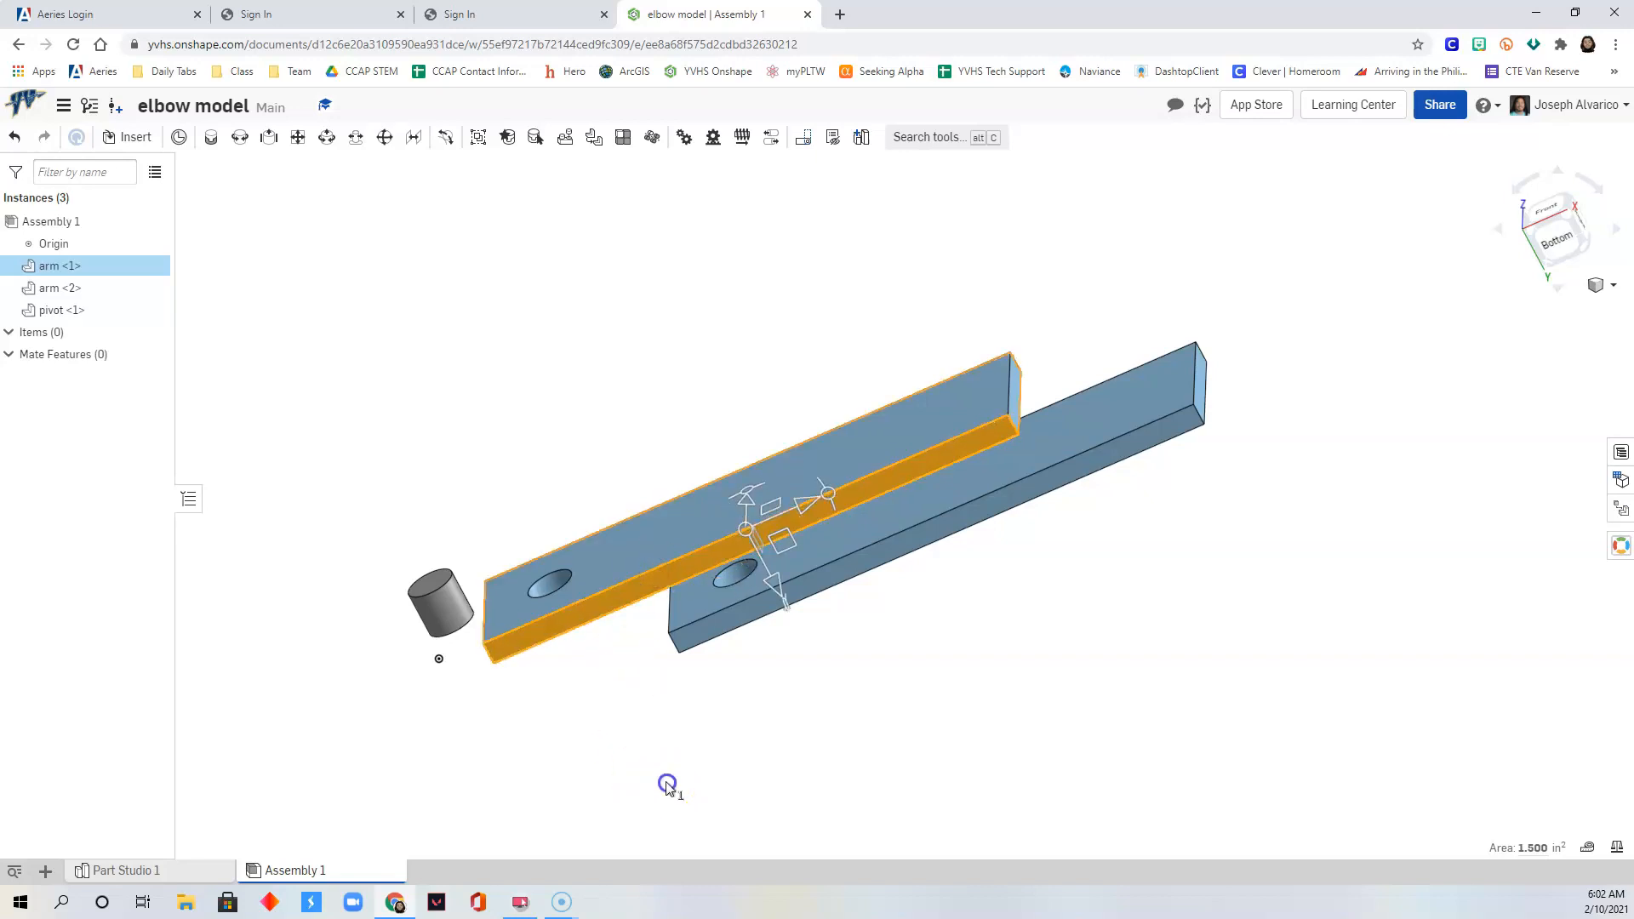
click(630, 591)
click(622, 596)
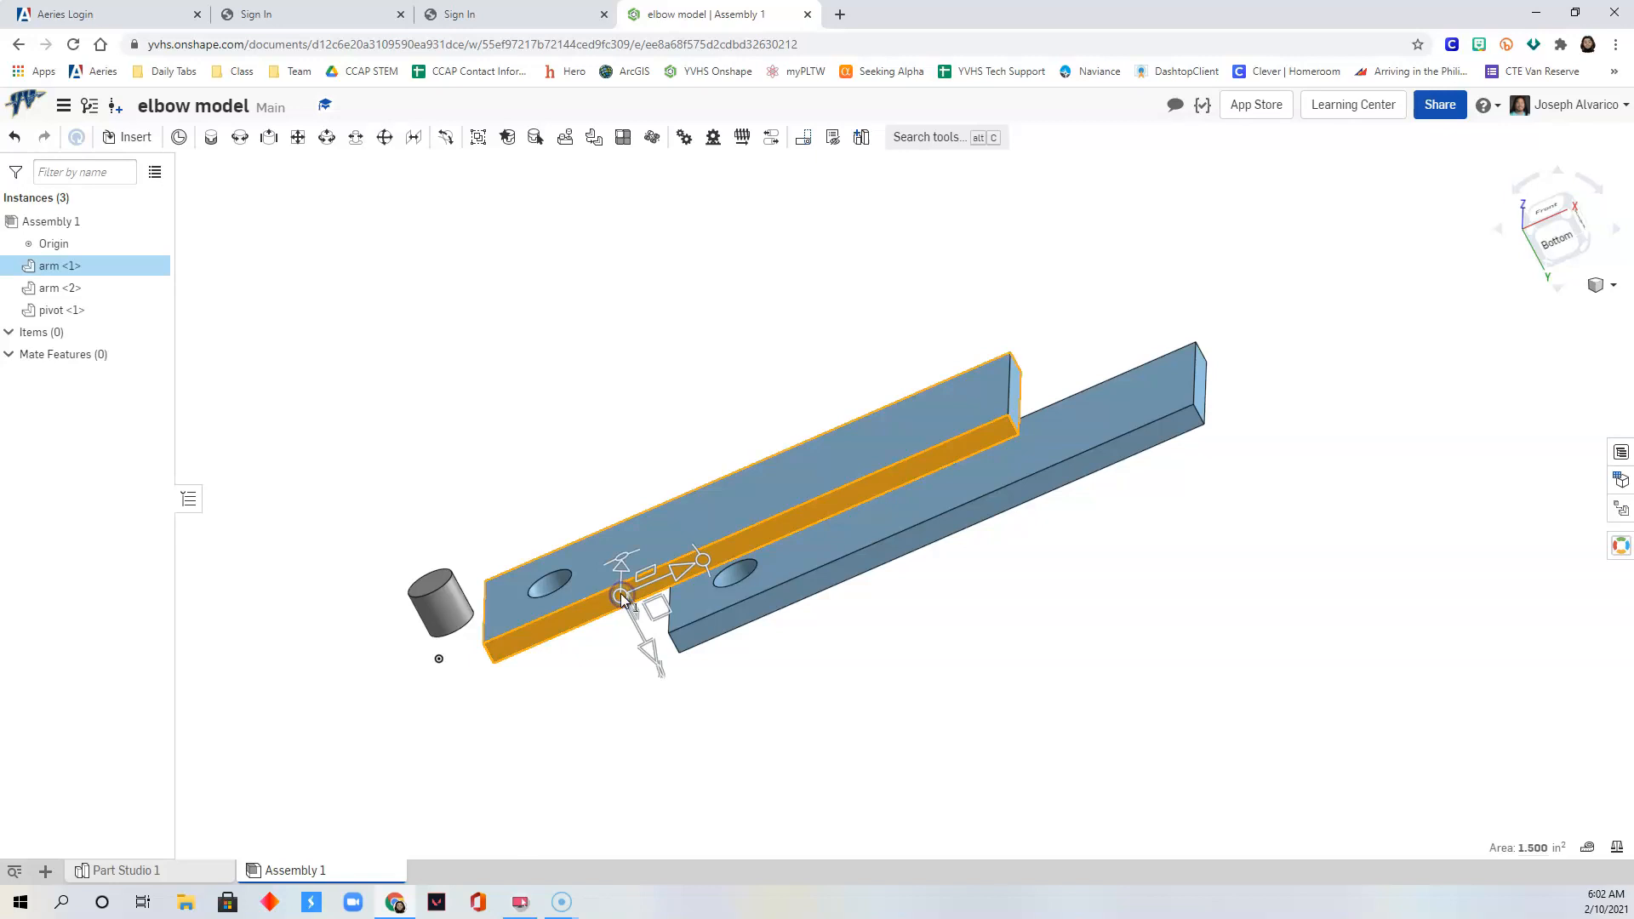
Step: Move the first arm instance to the assembly origin and fix it in place
click(644, 590)
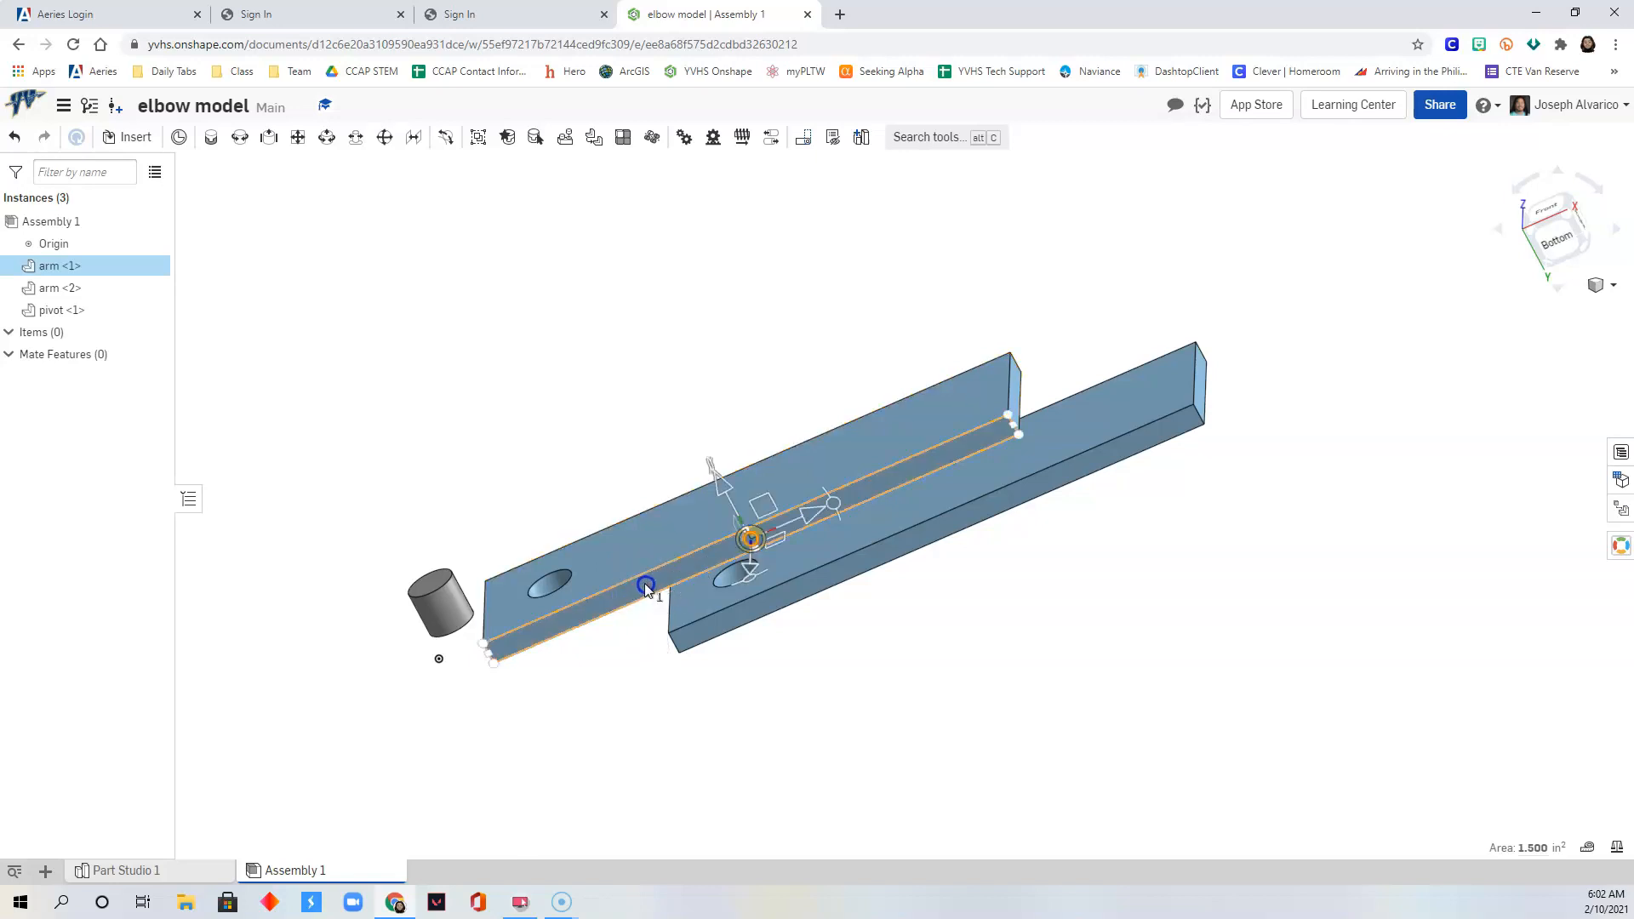
click(645, 584)
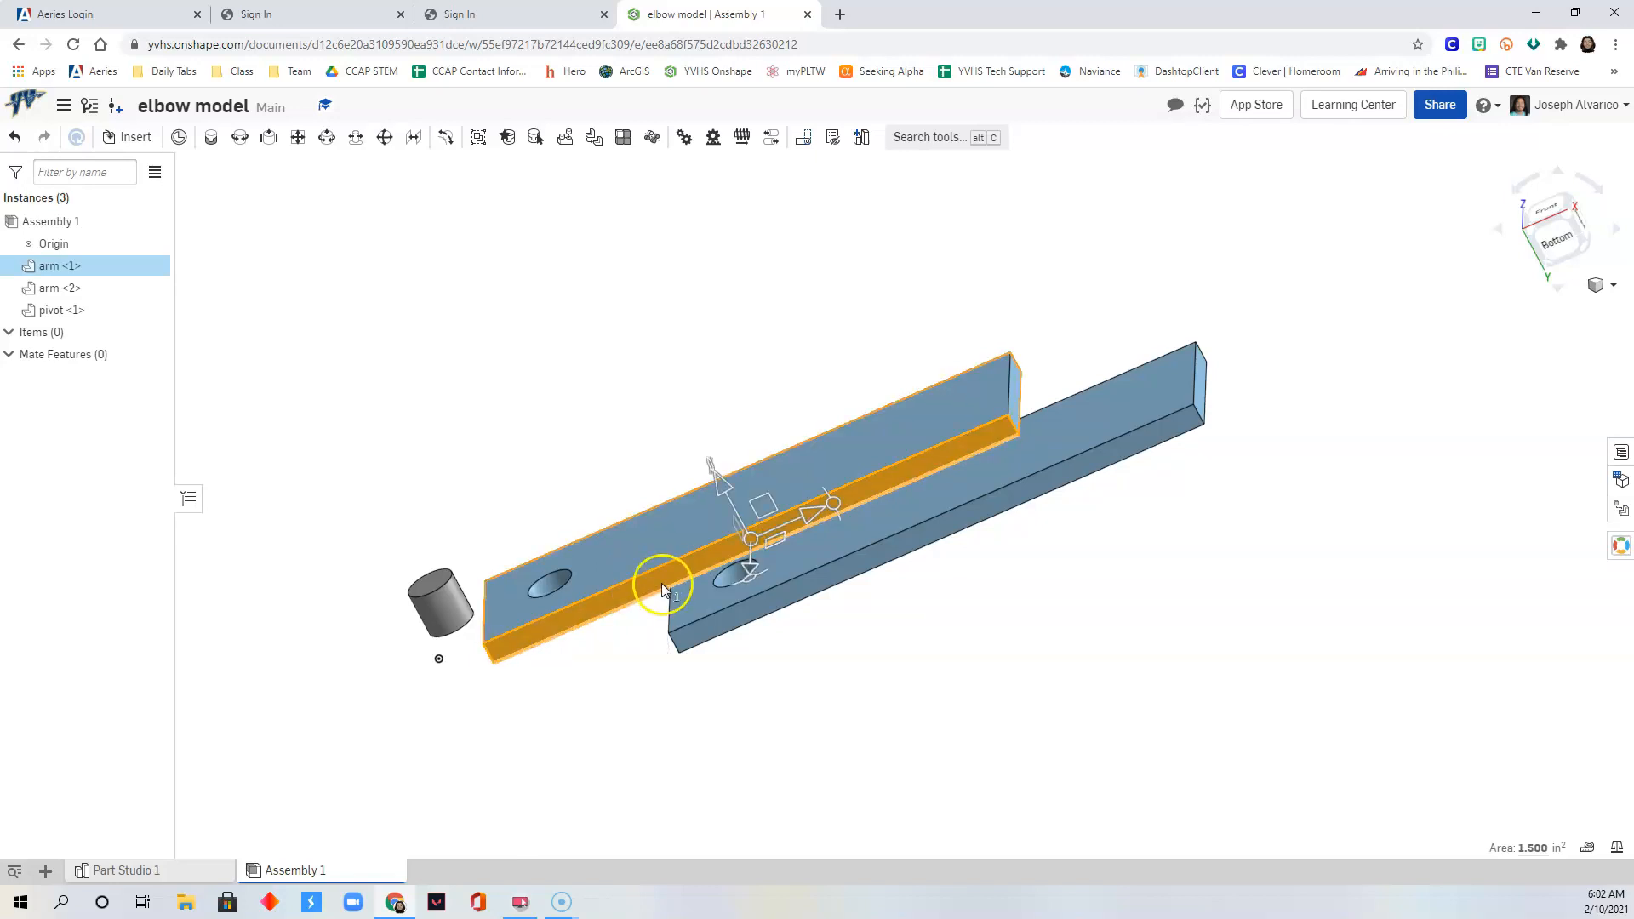
right_click(755, 545)
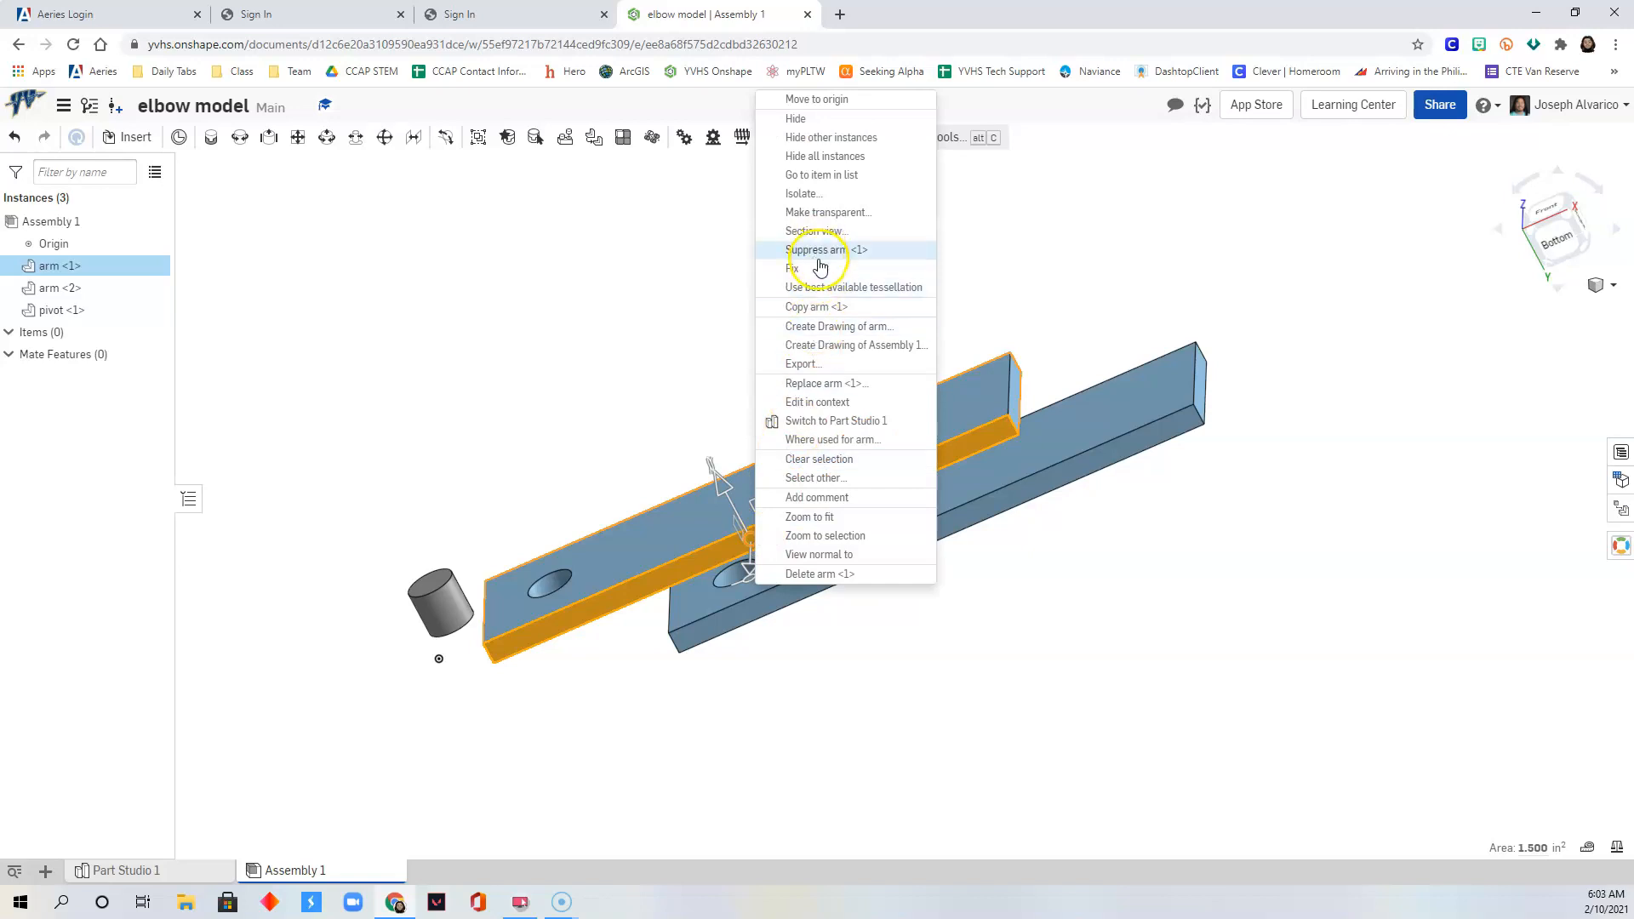
click(815, 99)
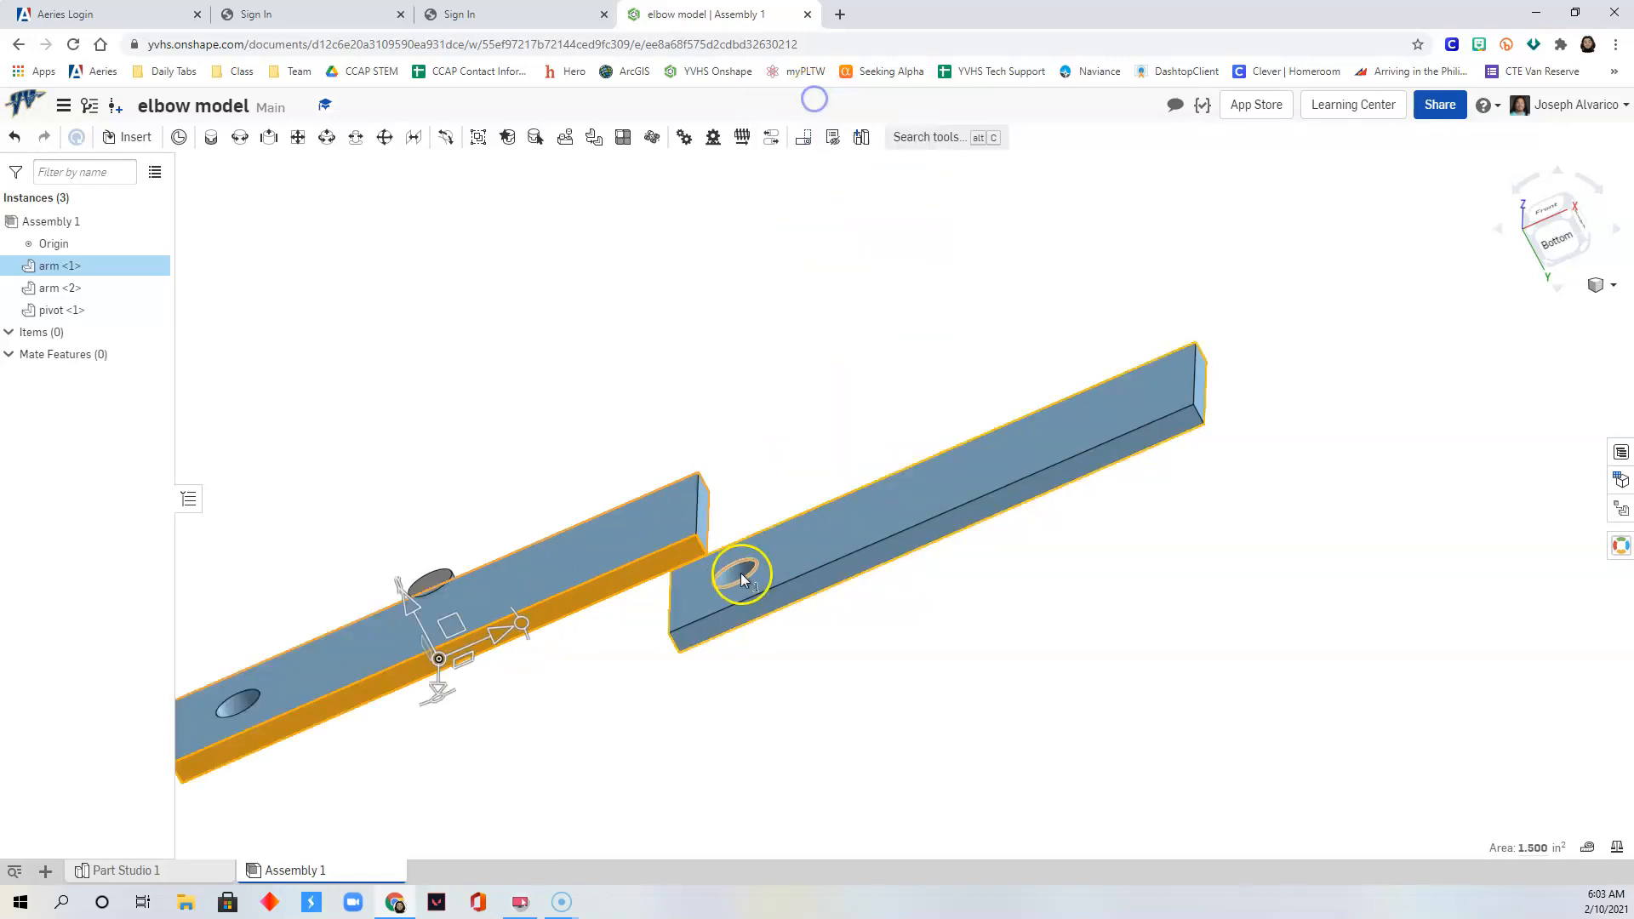
right_click(561, 565)
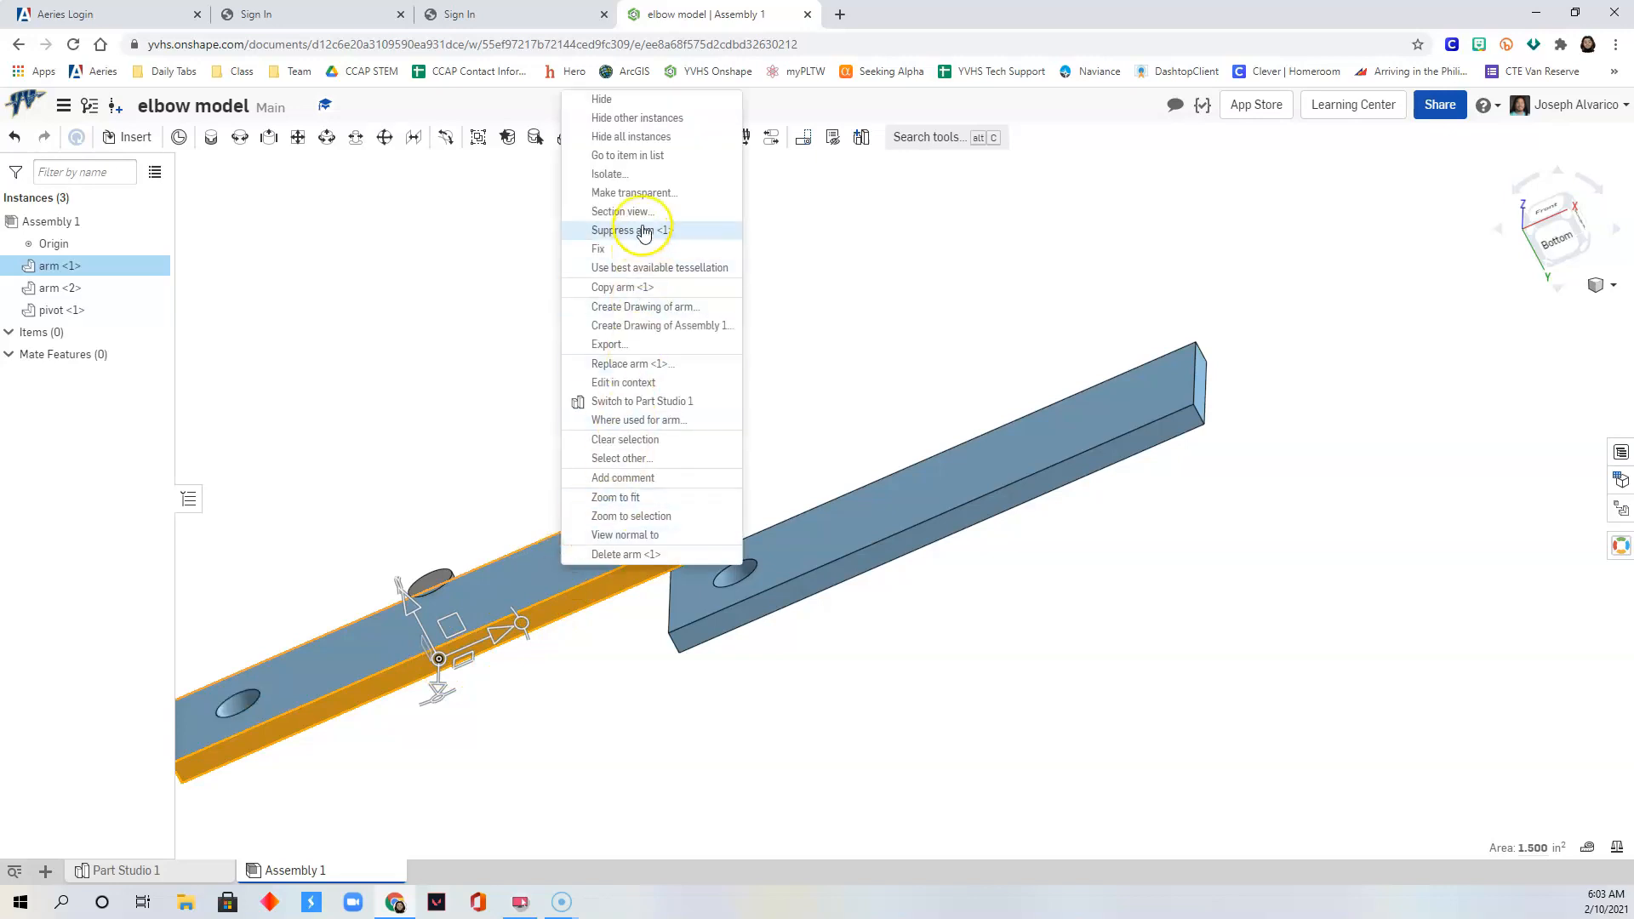
click(640, 251)
scroll(635, 388, down, 3)
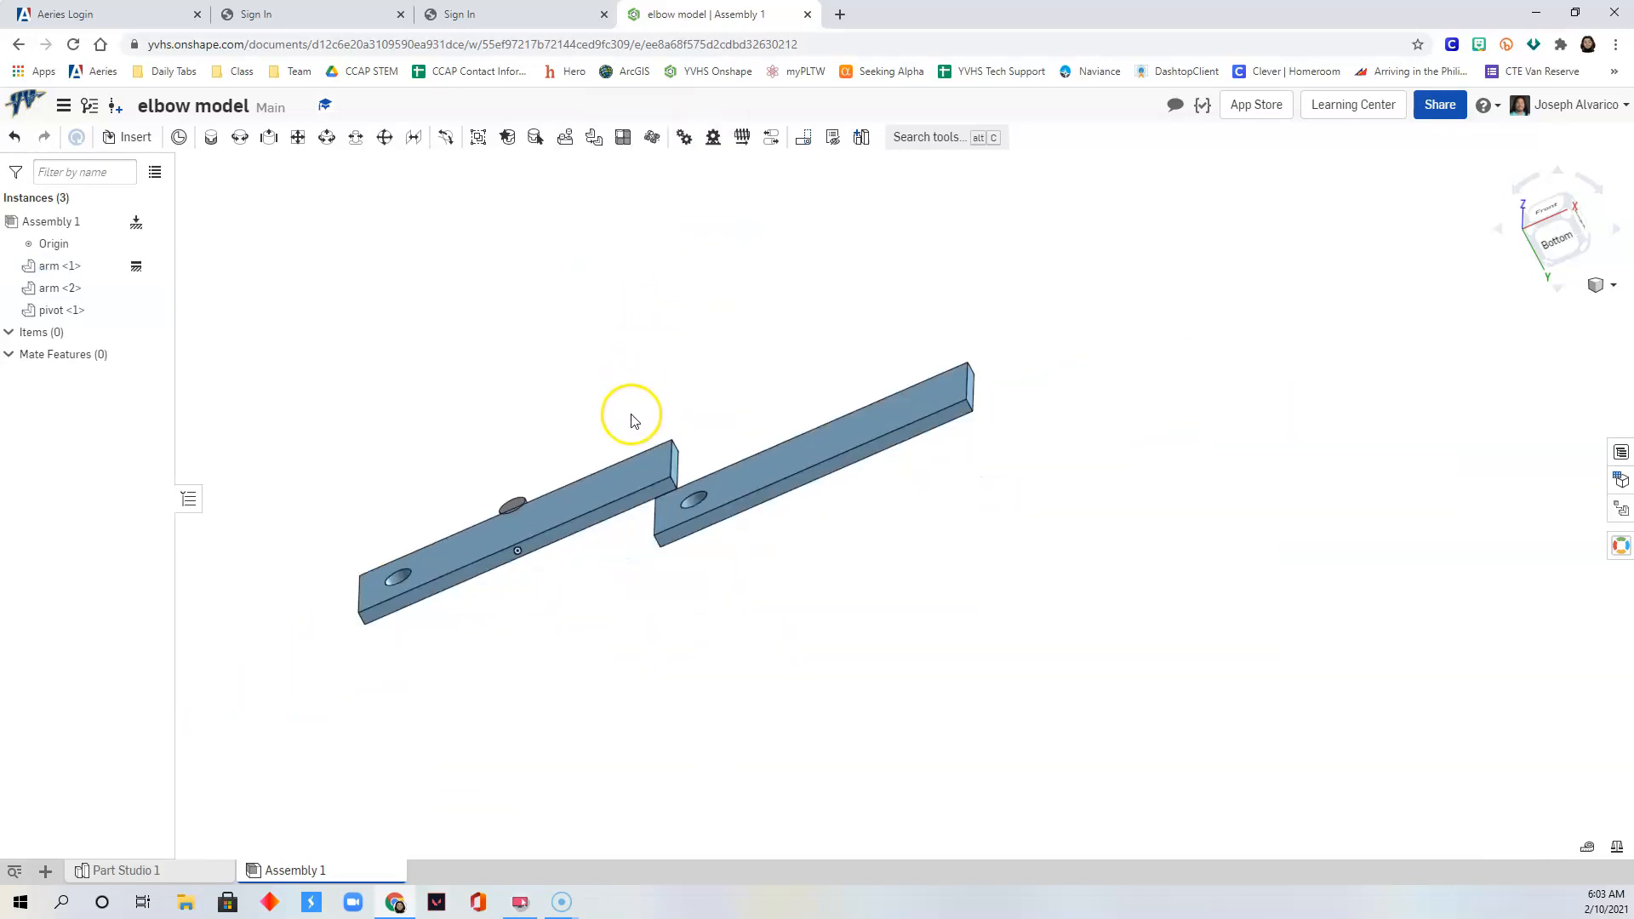
Step: Move the second arm and the pivot clear of the fixed arm and show the assembly in isometric view
right_drag(646, 558, 682, 686)
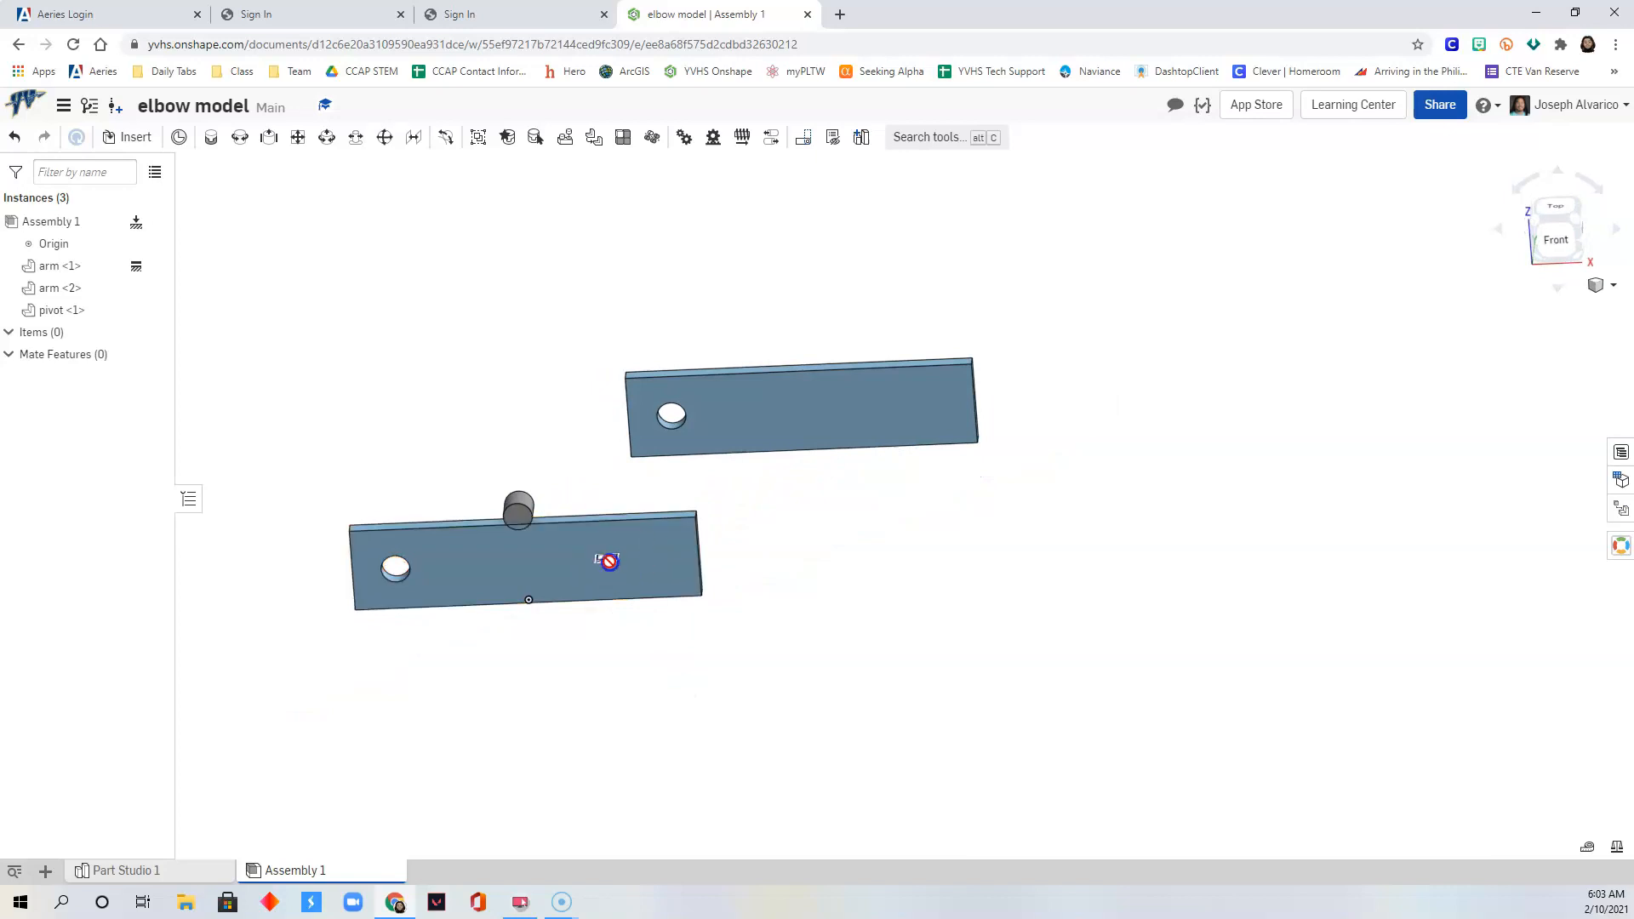
drag(563, 580, 562, 572)
drag(541, 580, 818, 569)
drag(803, 423, 934, 372)
click(454, 502)
drag(521, 511, 512, 407)
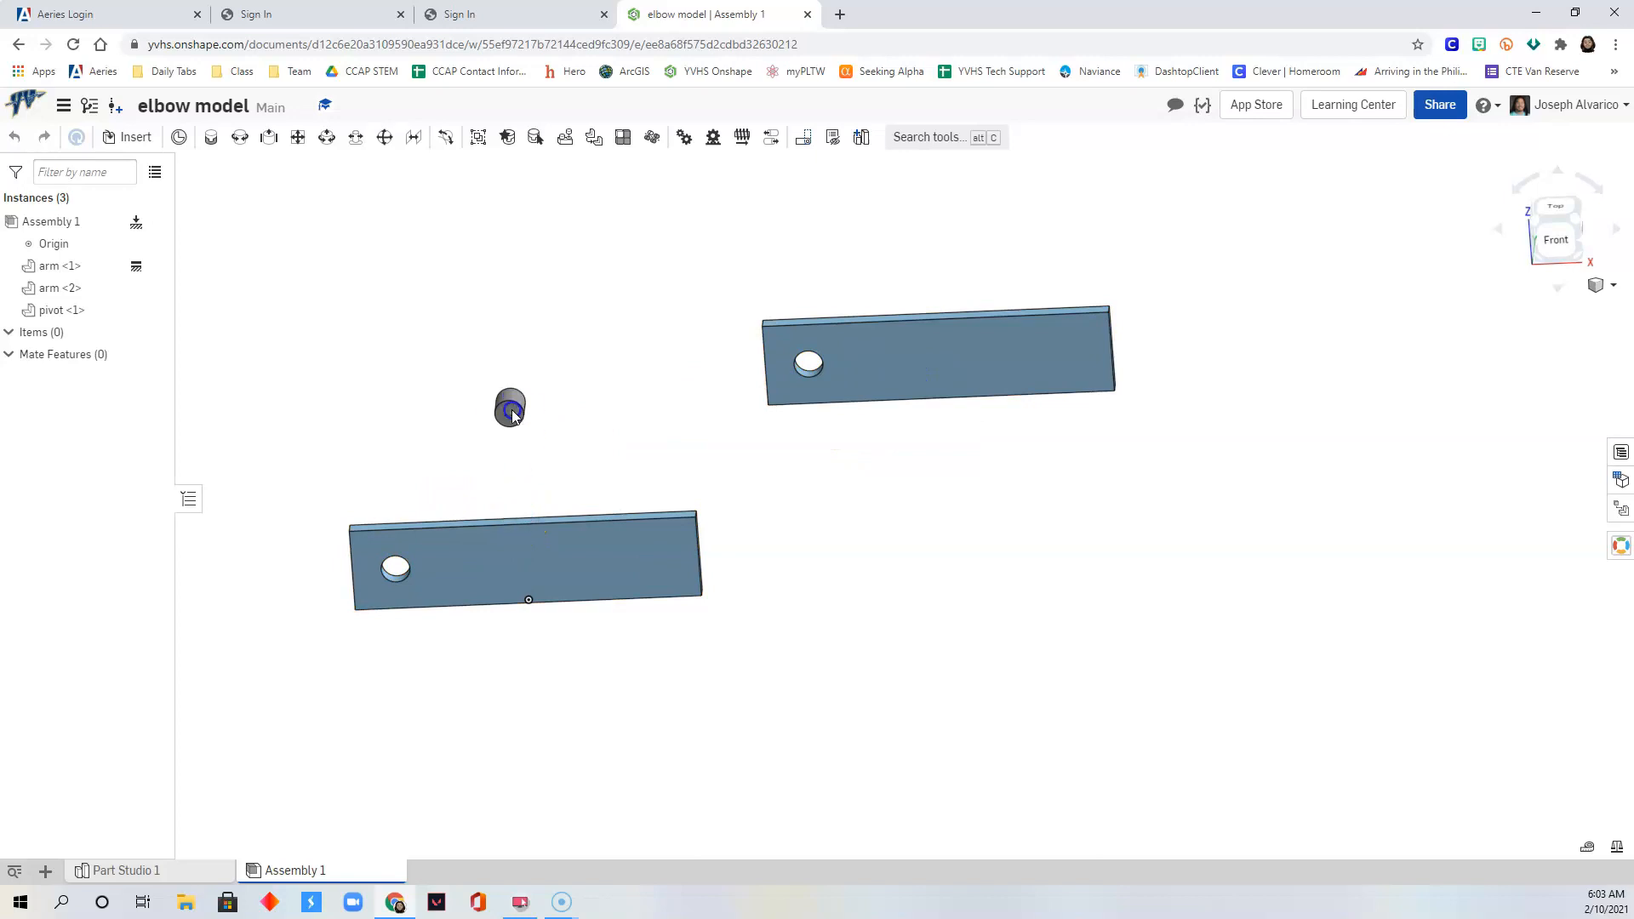
right_click(648, 420)
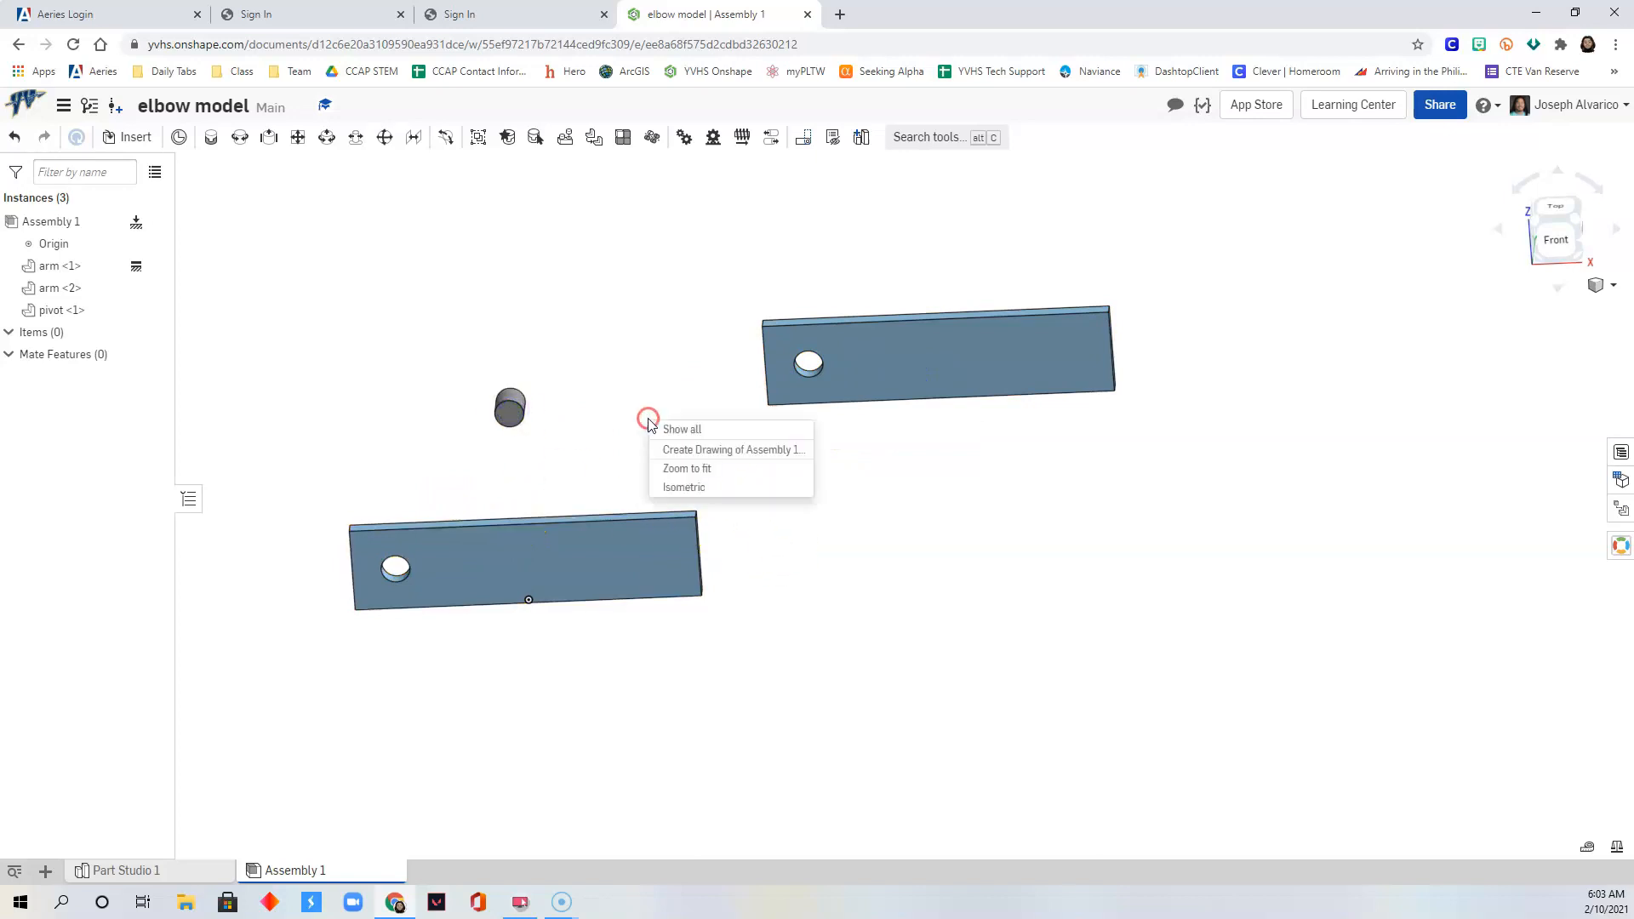
click(705, 485)
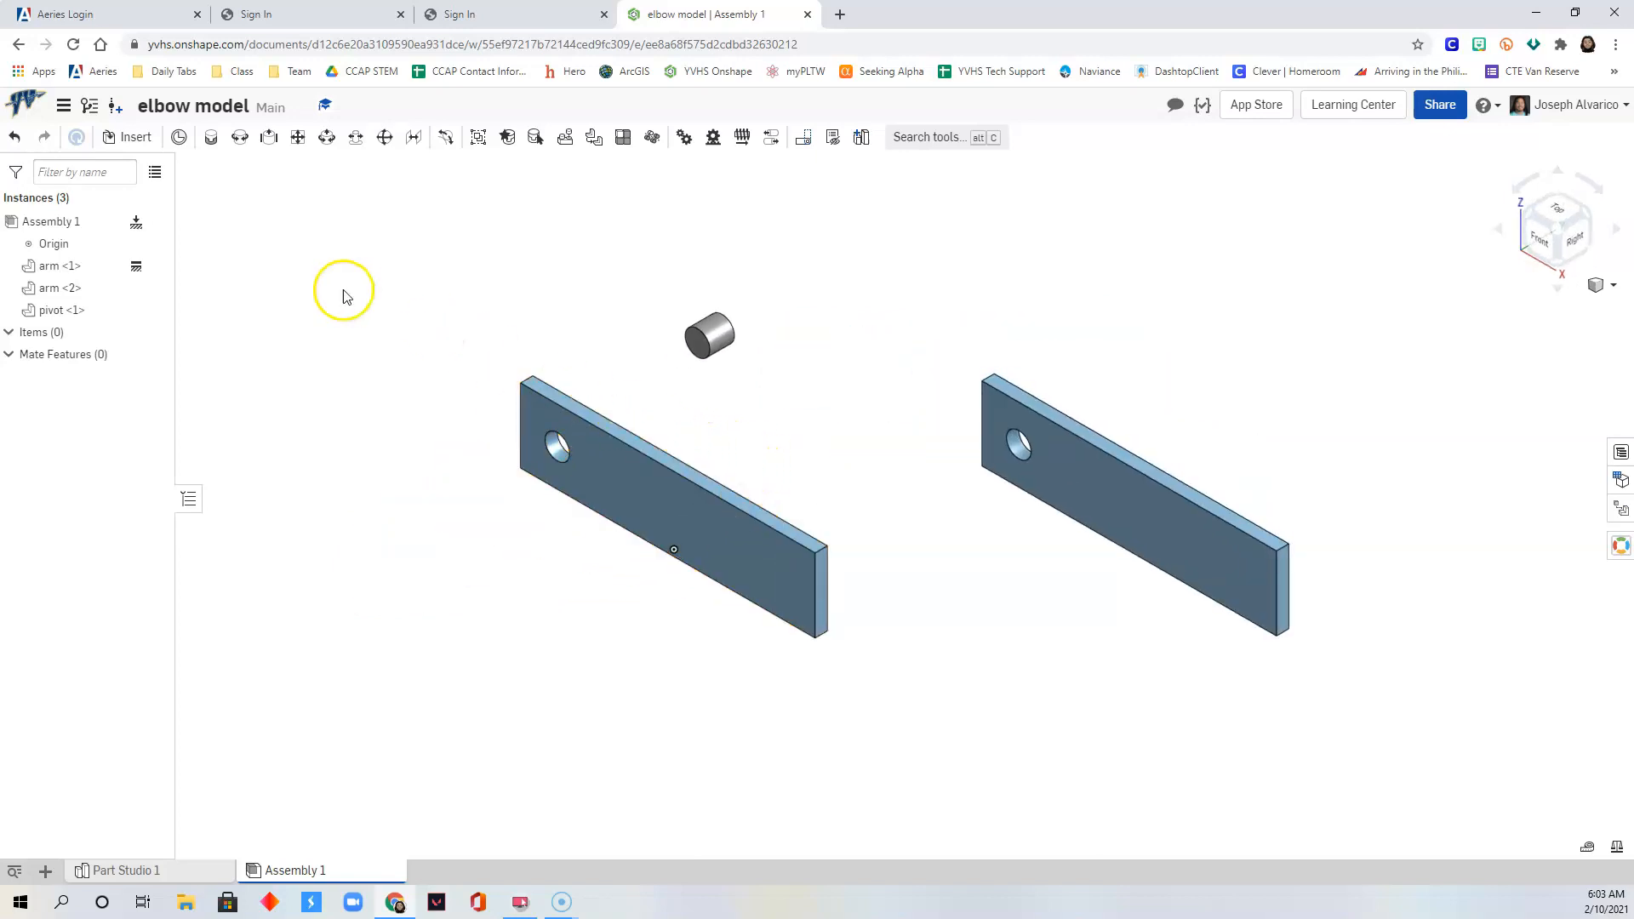
Step: Add a Fastened mate joining the centre of the pivot's front face to the centre of the fixed arm's front hole edge, with the pivot extending backwards
click(211, 139)
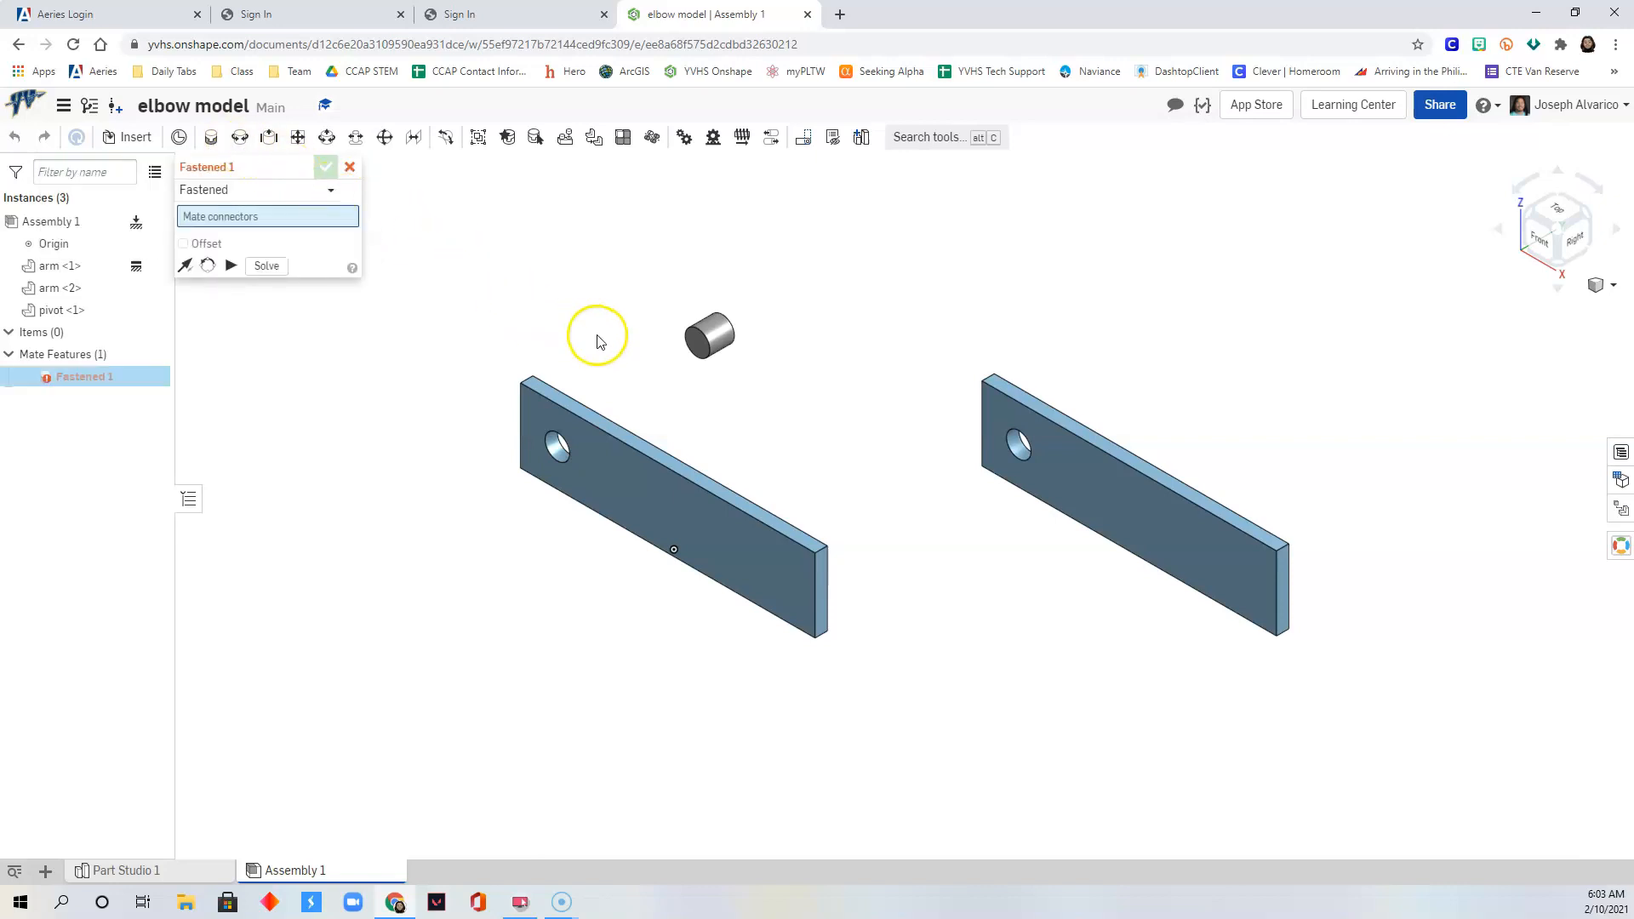
scroll(610, 332, down, 2)
scroll(613, 332, up, 3)
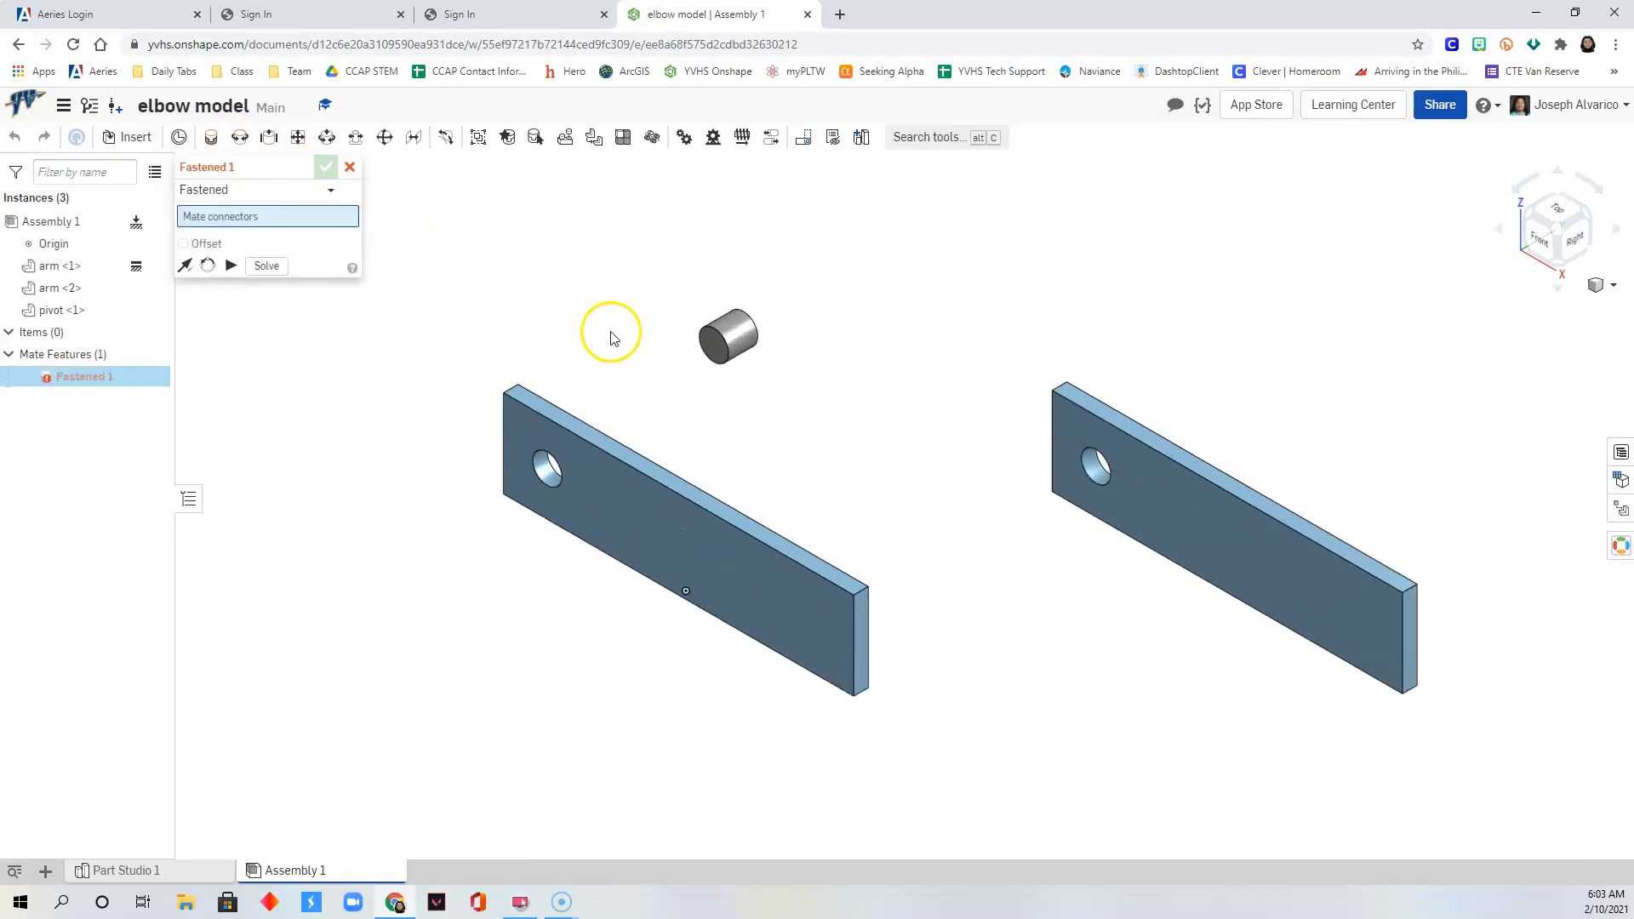
click(713, 354)
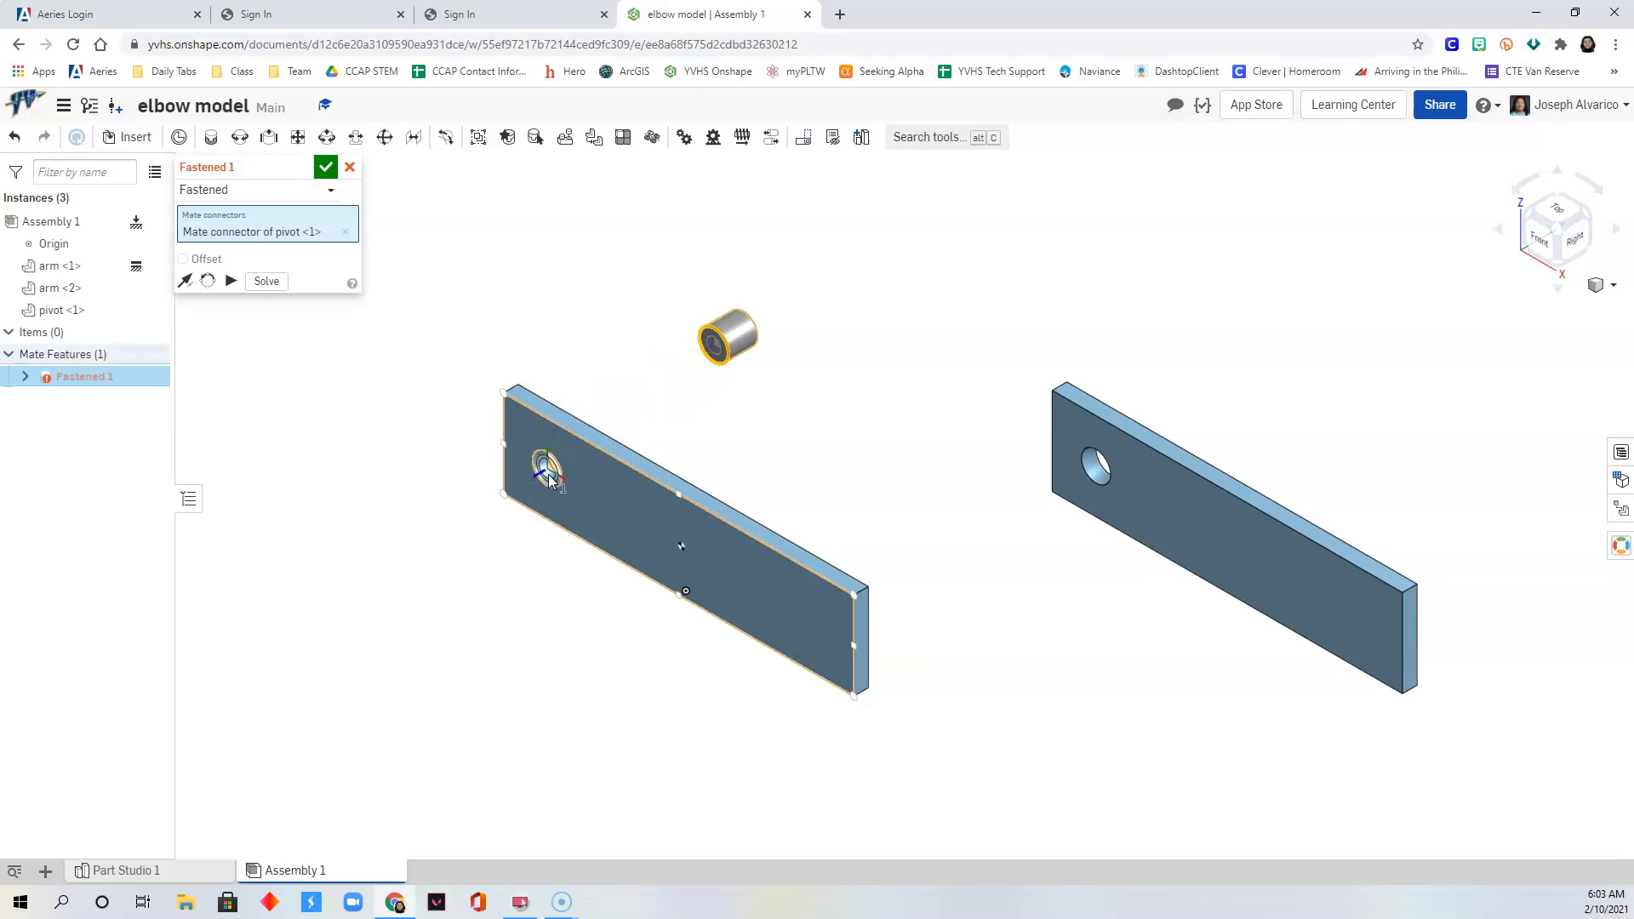
scroll(549, 481, up, 3)
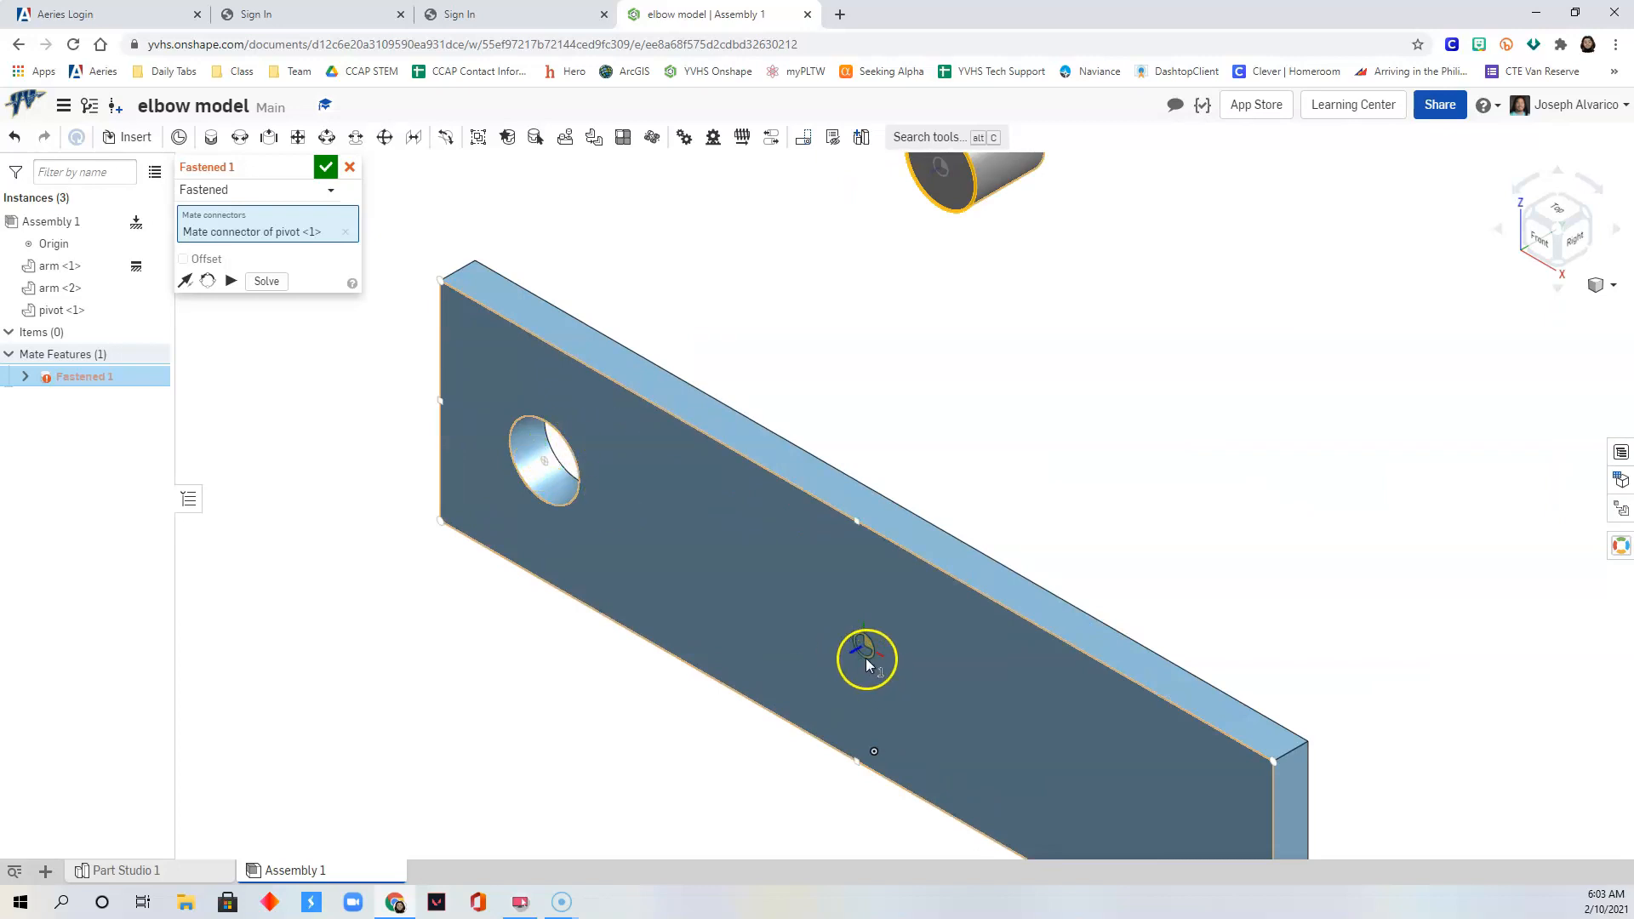
click(546, 470)
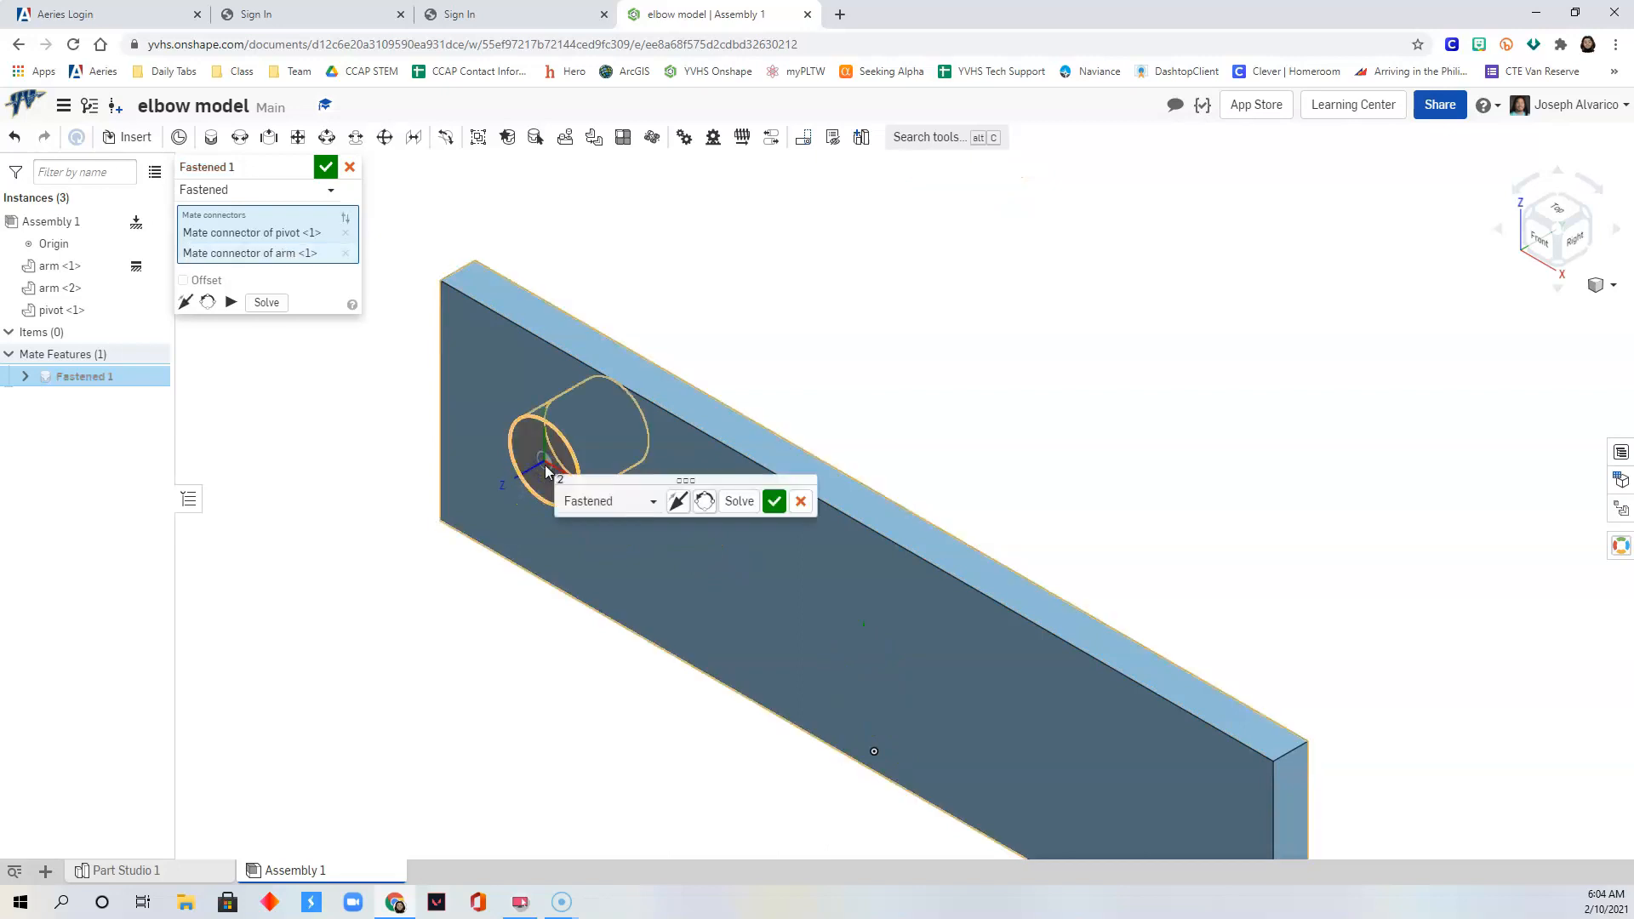
right_drag(796, 447, 886, 397)
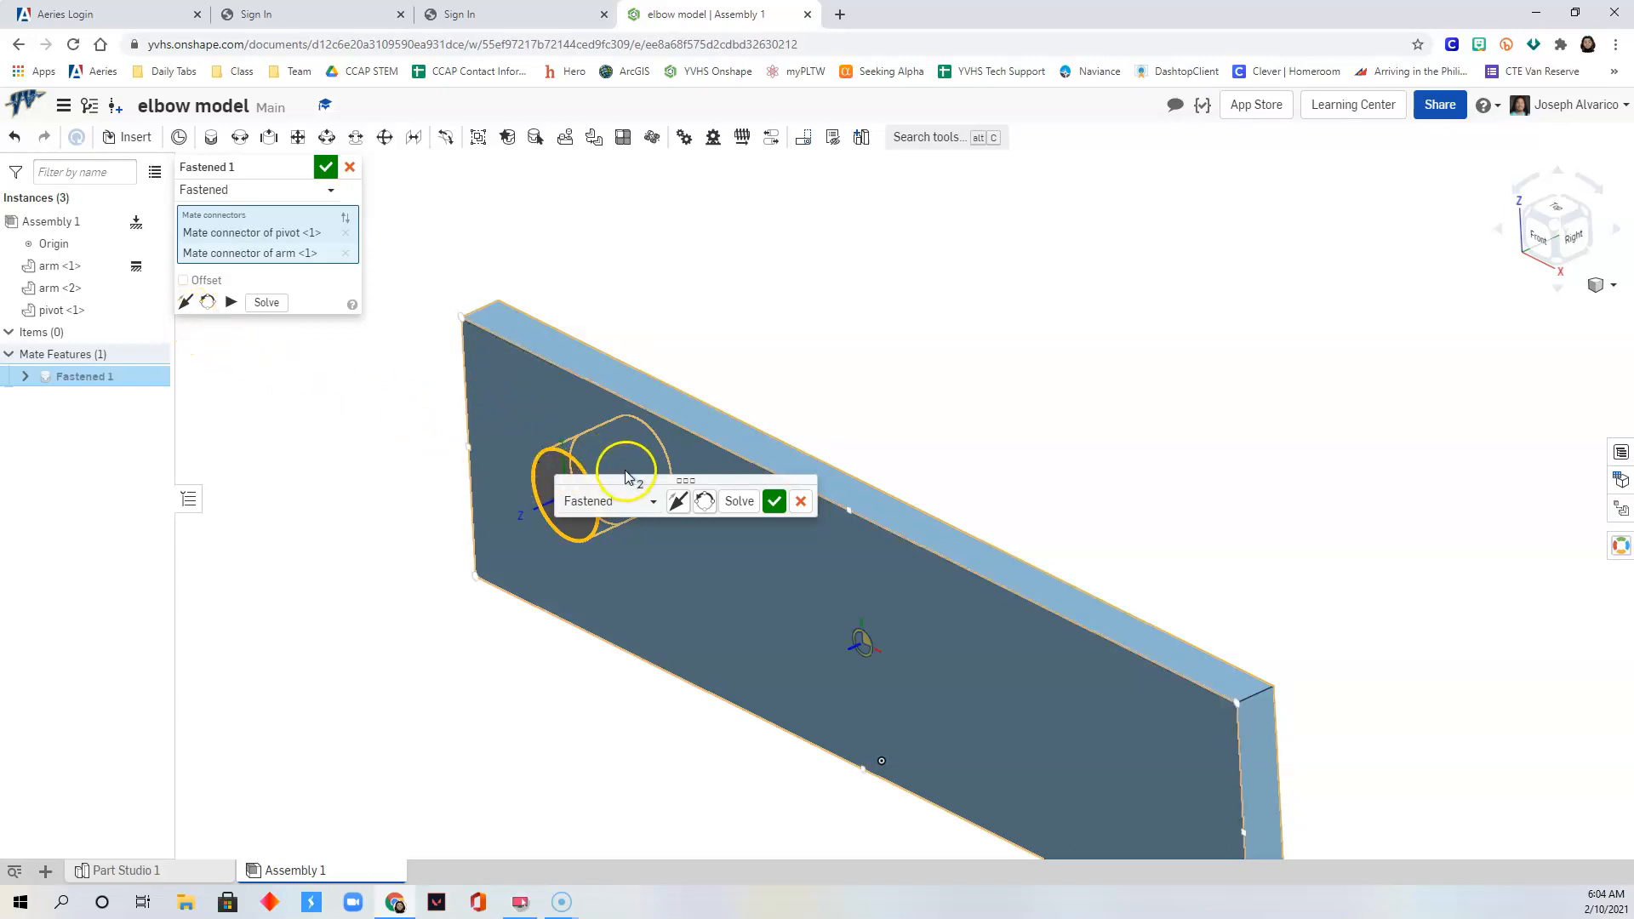
click(676, 501)
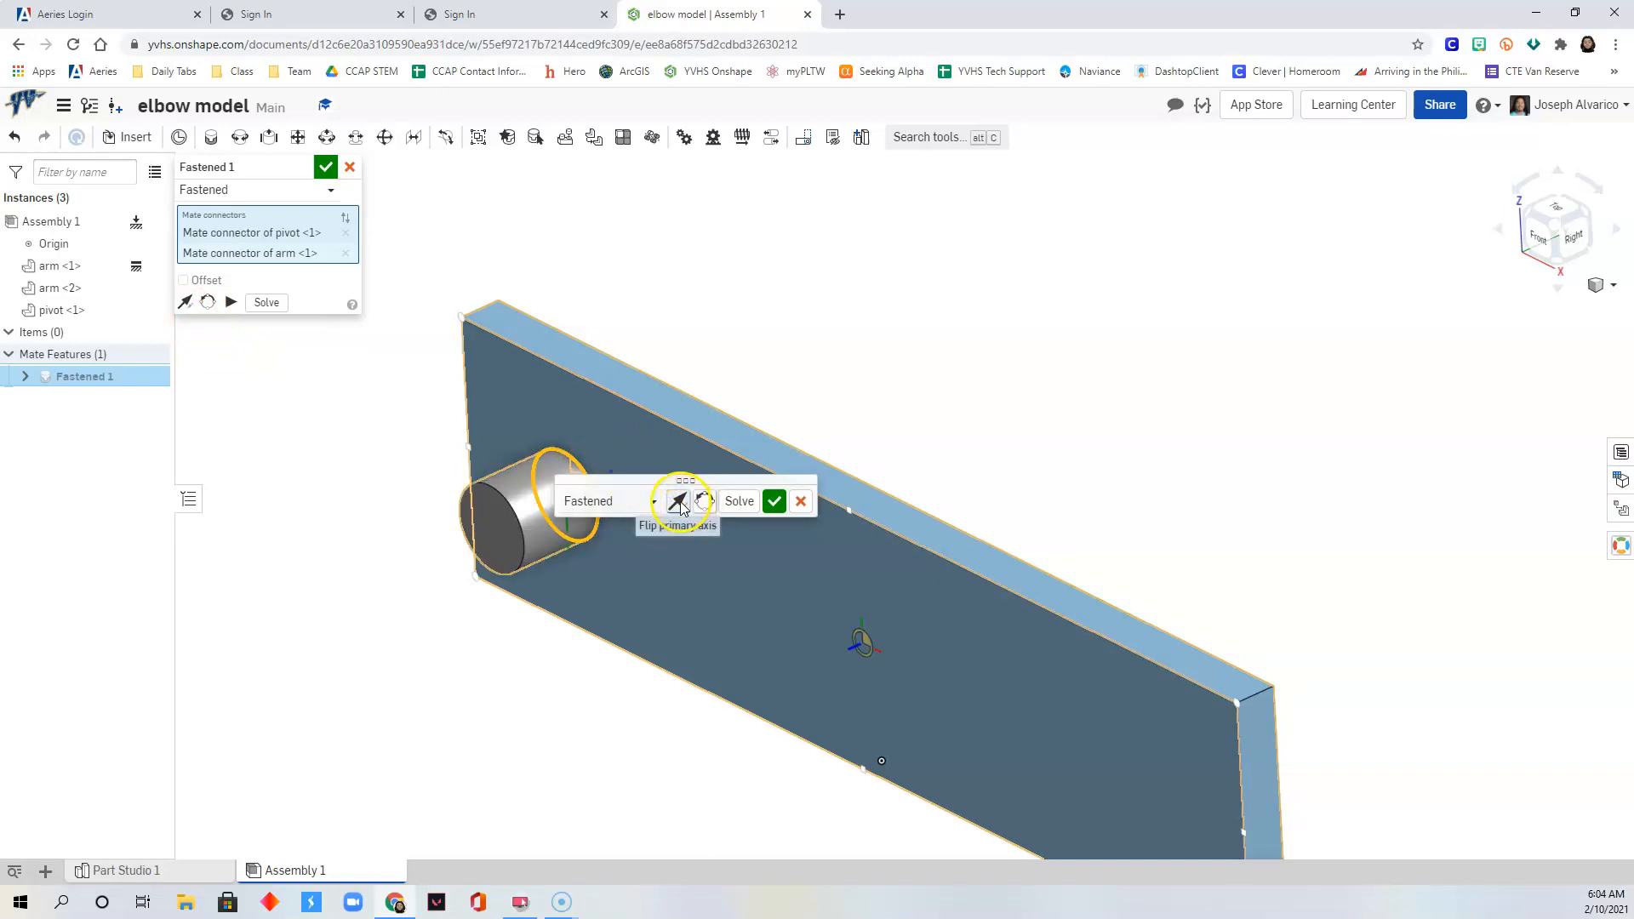
click(677, 502)
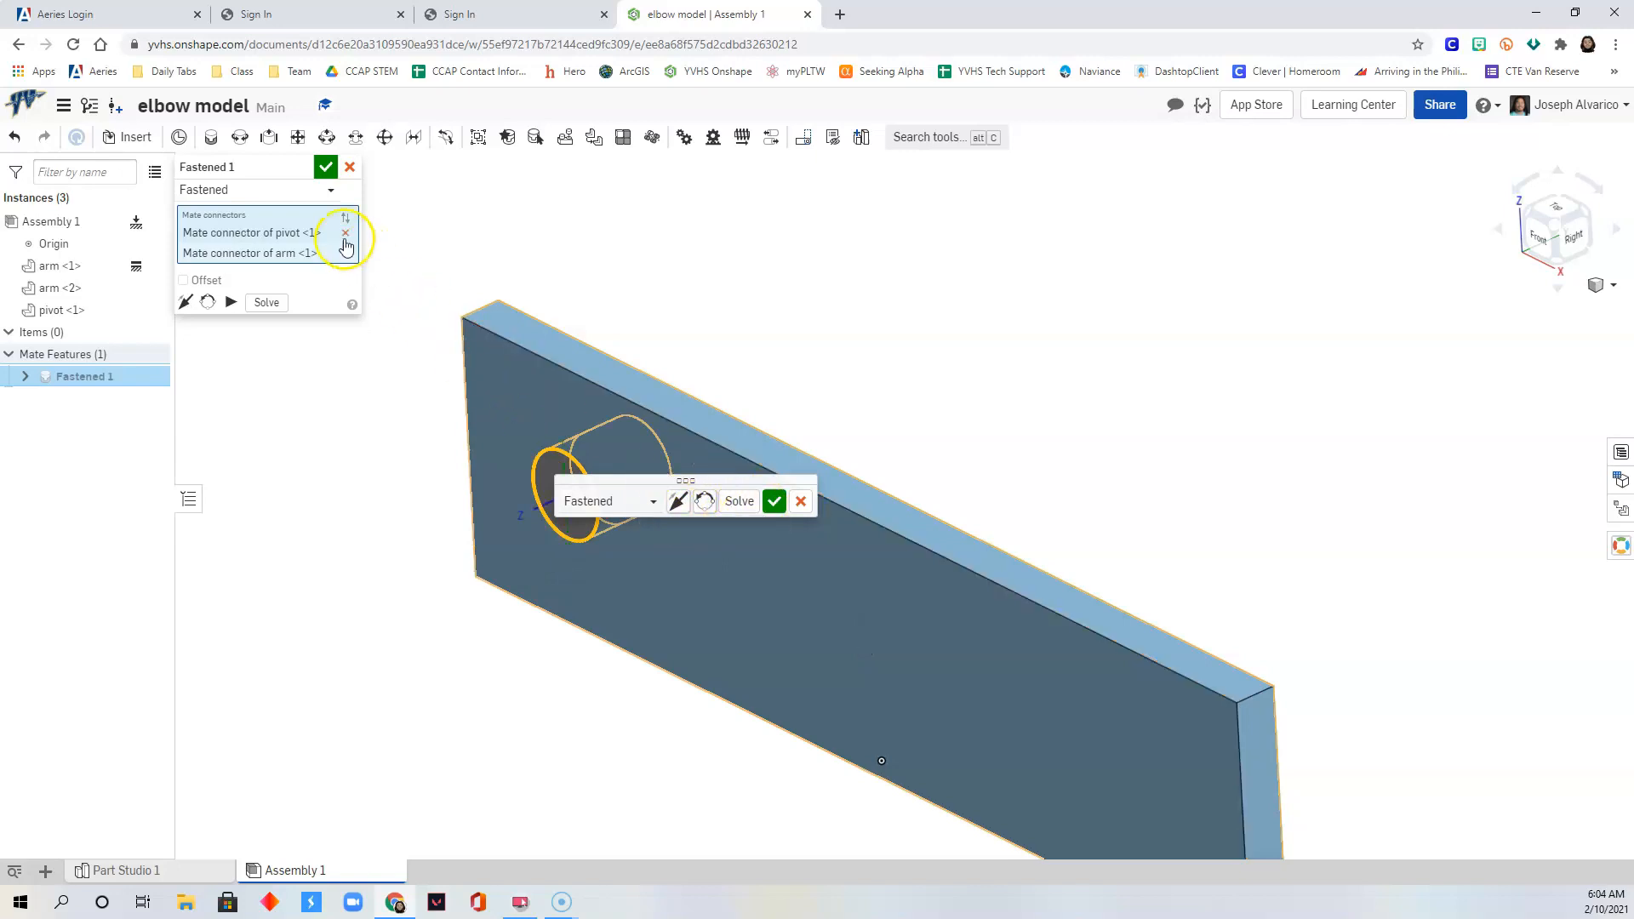
click(329, 167)
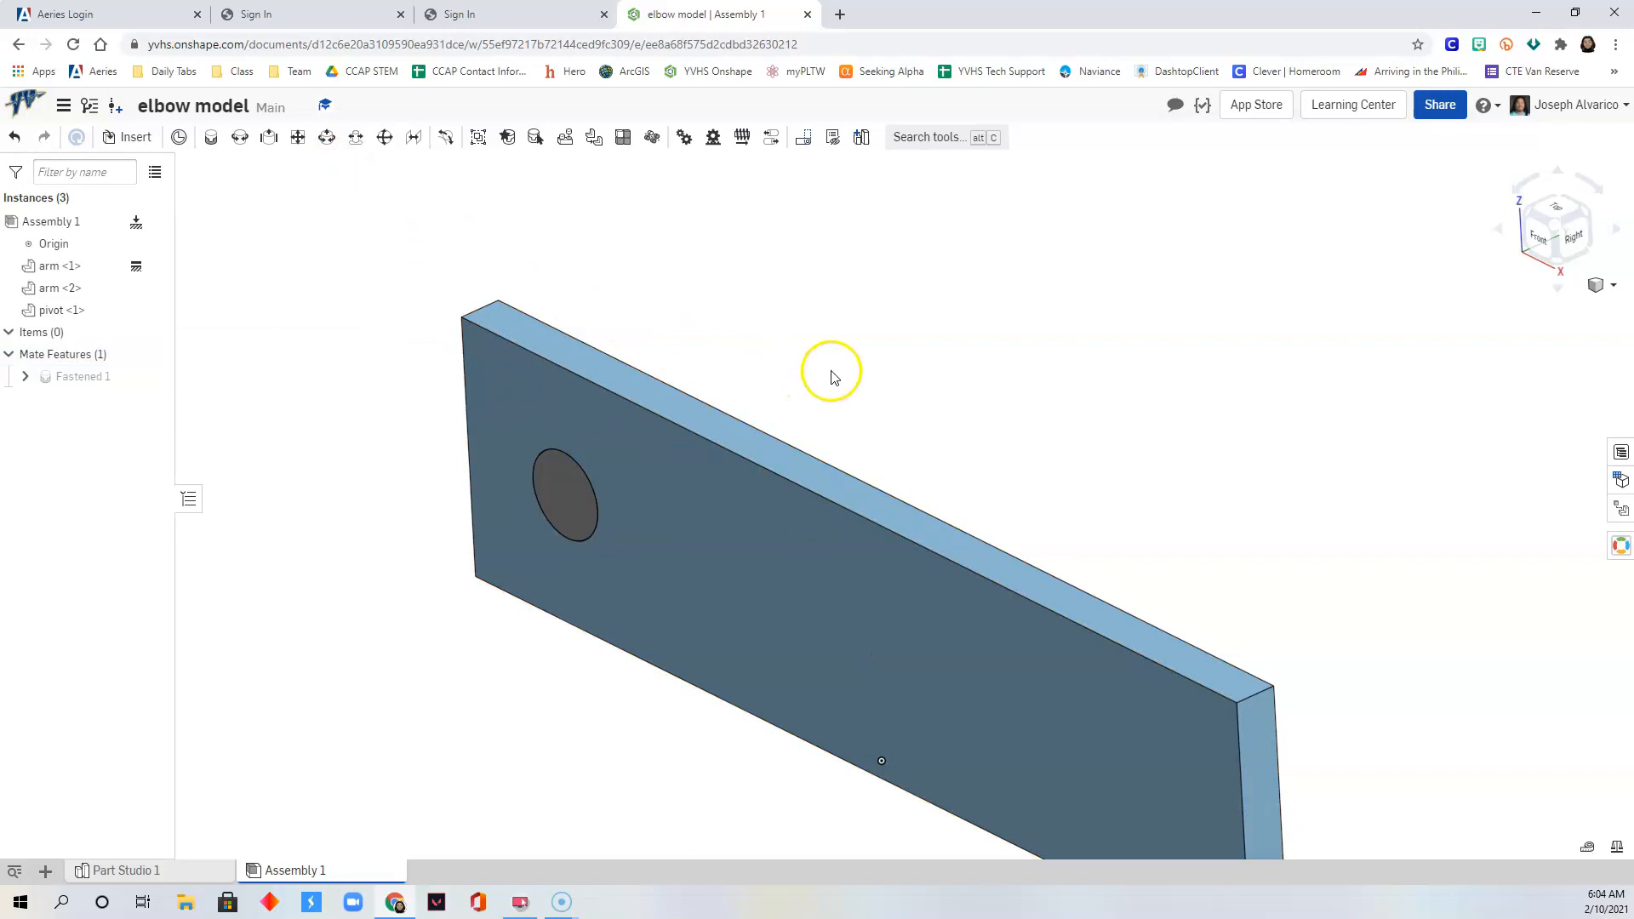
Step: Test the fastened mate by pulling on the pivot, examine how it sits in the arm, and return to isometric view
scroll(832, 376, down, 2)
right_drag(867, 394, 833, 413)
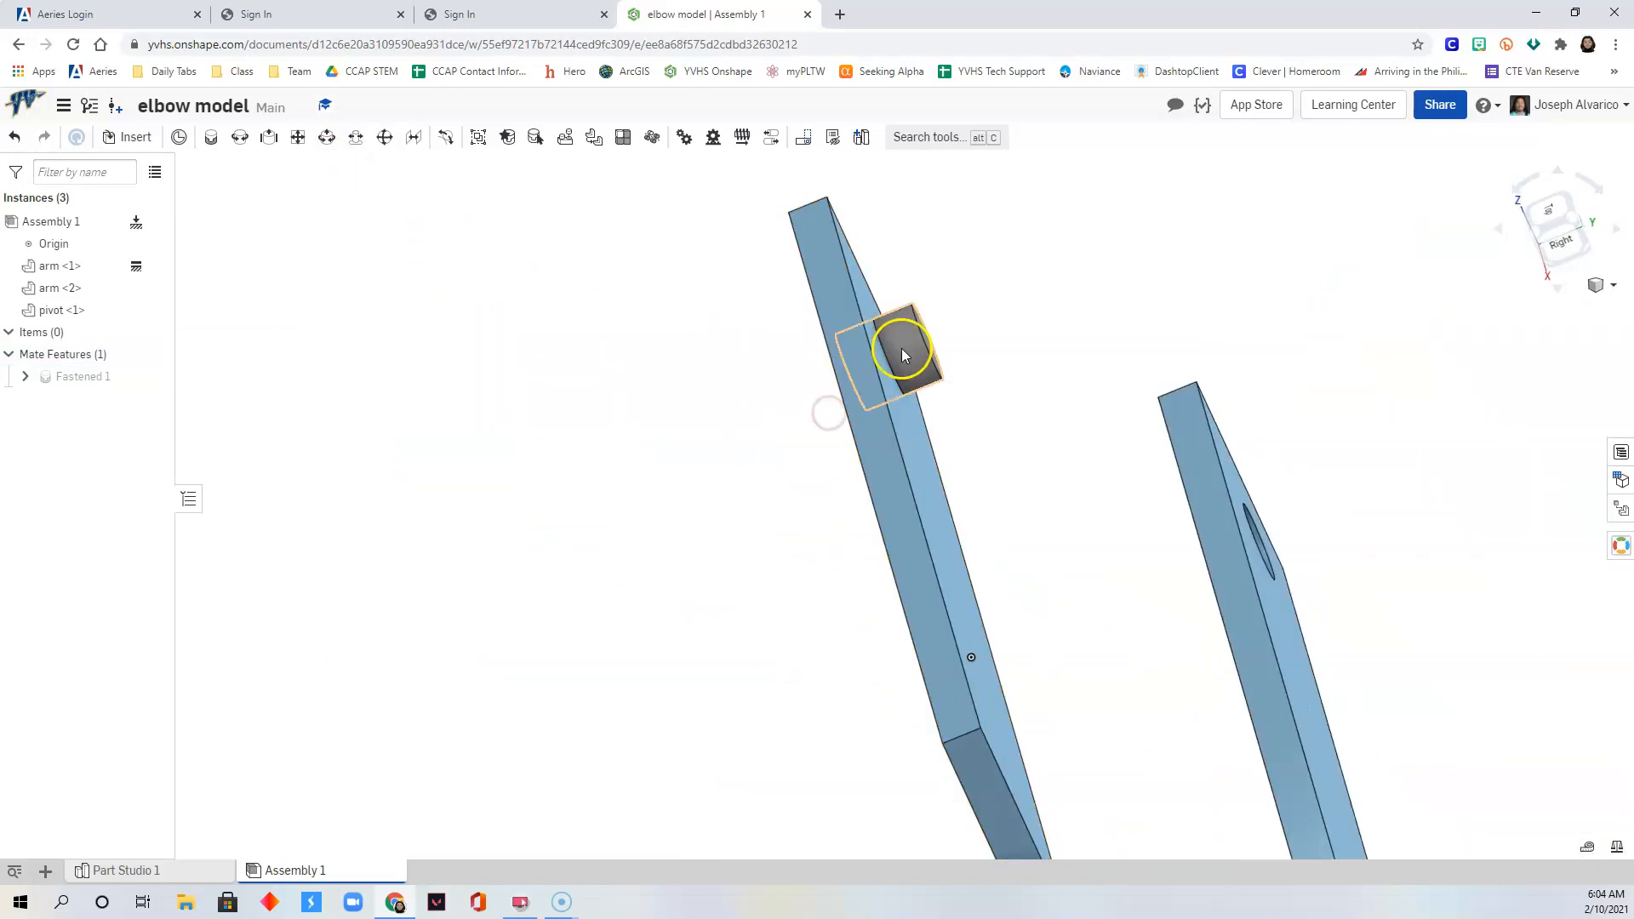
drag(911, 345, 1025, 324)
right_drag(984, 387, 895, 474)
drag(950, 291, 1085, 258)
scroll(985, 376, up, 3)
right_drag(985, 376, 1076, 368)
scroll(1052, 461, down, 5)
right_click(1054, 502)
right_click(954, 392)
click(1005, 457)
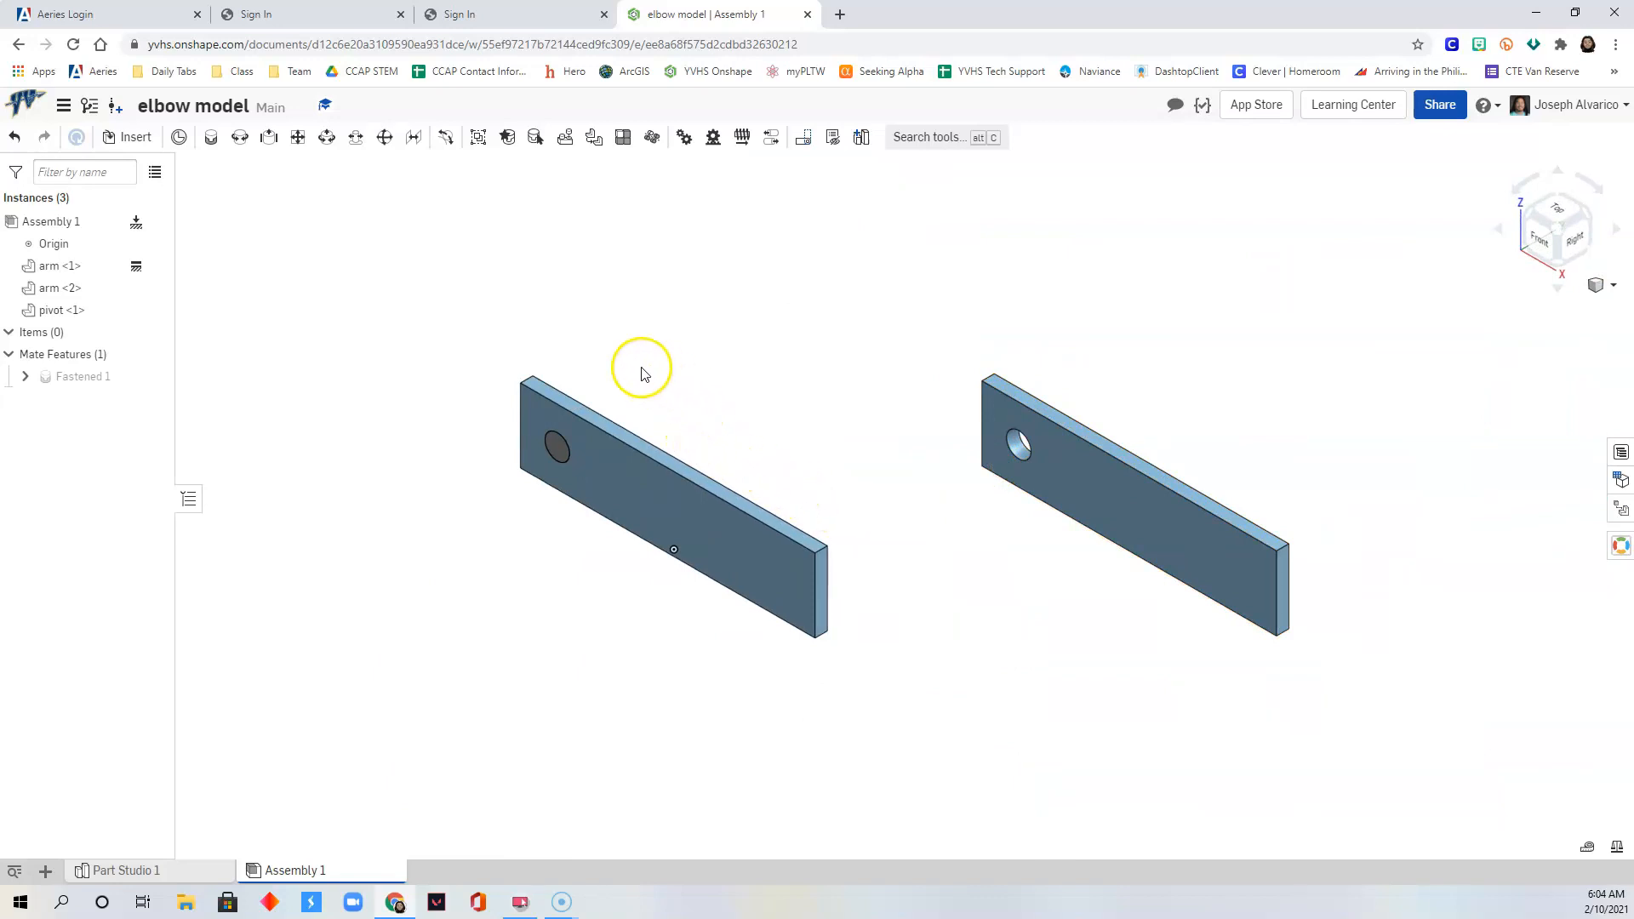
Step: Add a Revolute mate joining the centre of the pivot's protruding end face to the centre of the second arm's hole
click(239, 143)
right_drag(751, 394, 633, 439)
scroll(1140, 420, up, 1)
scroll(1140, 420, down, 1)
middle_drag(1141, 417, 1075, 471)
scroll(1039, 500, up, 3)
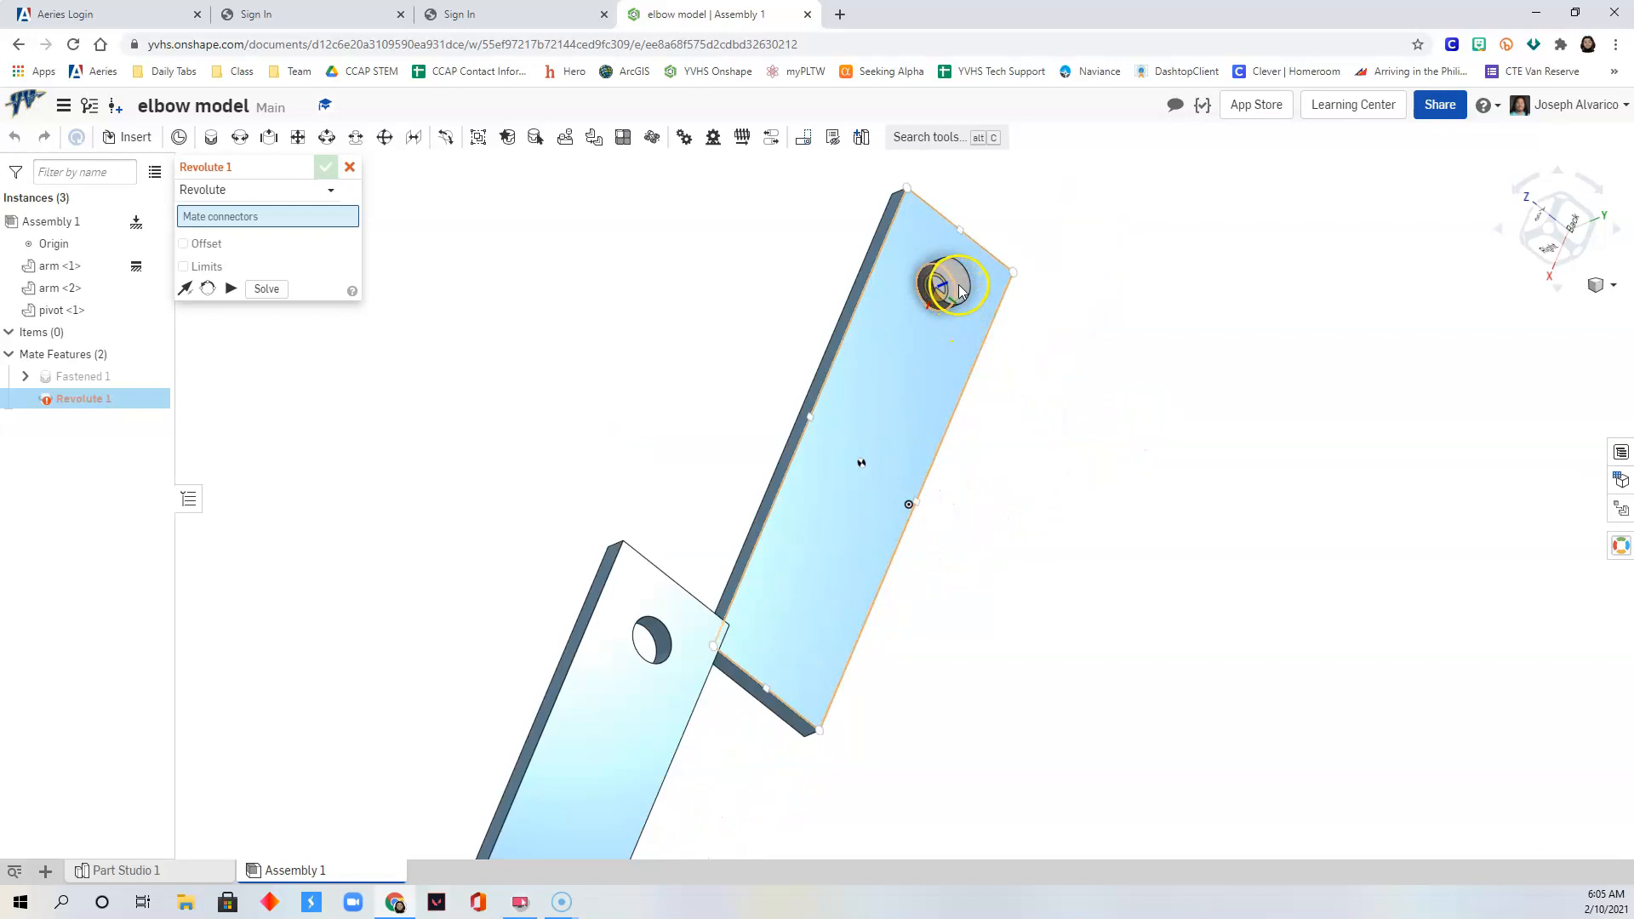
scroll(960, 291, up, 3)
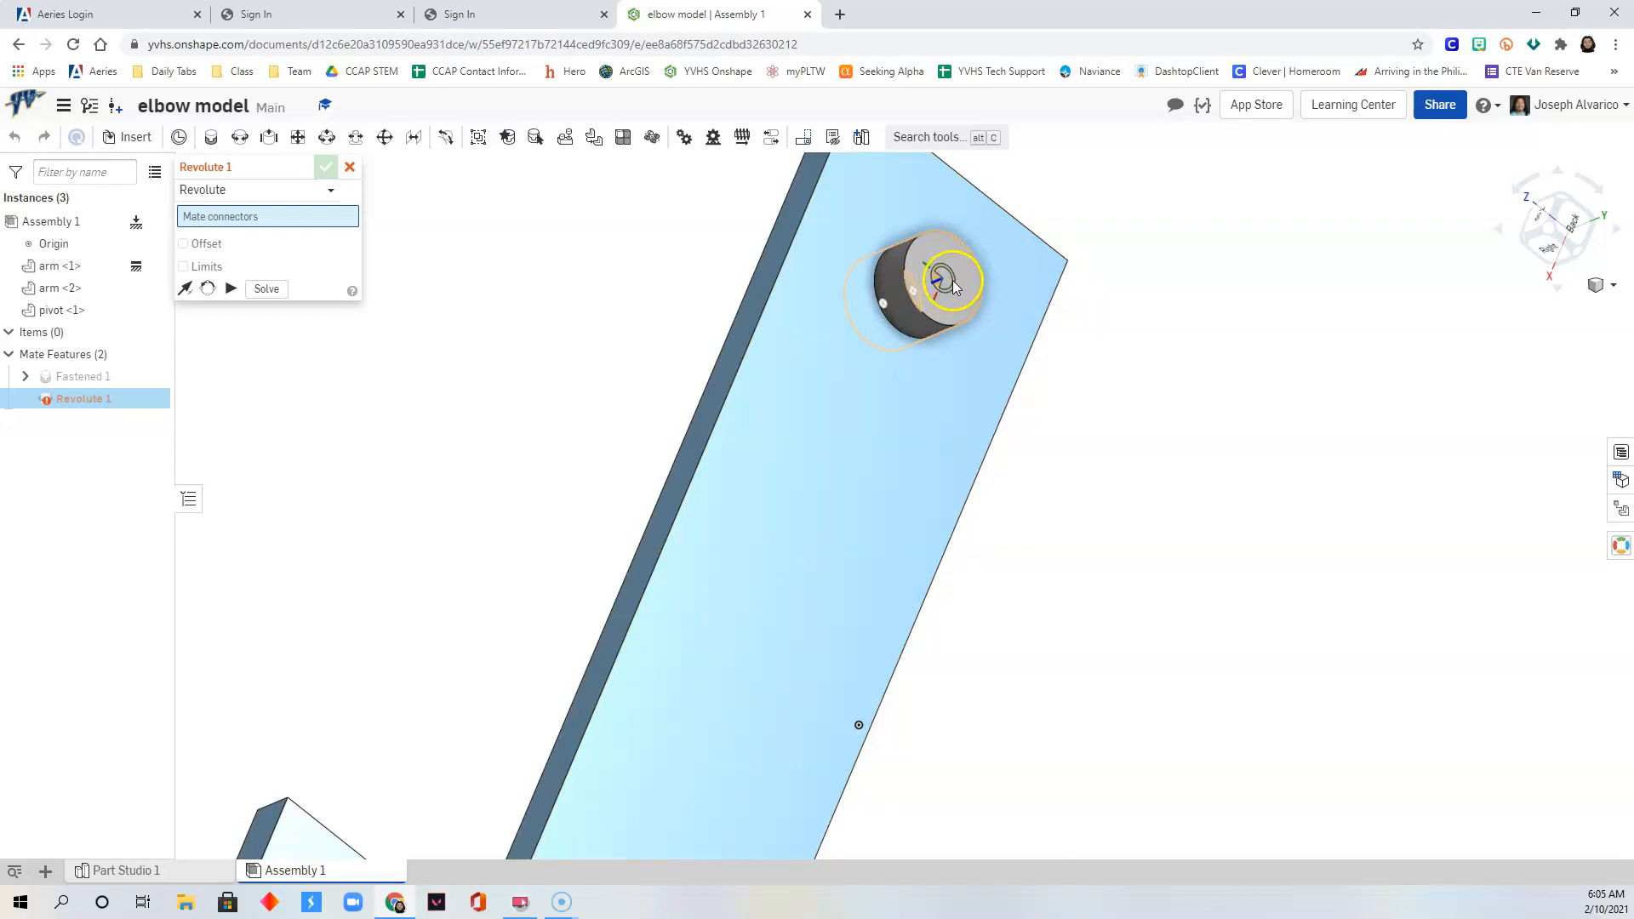
click(951, 284)
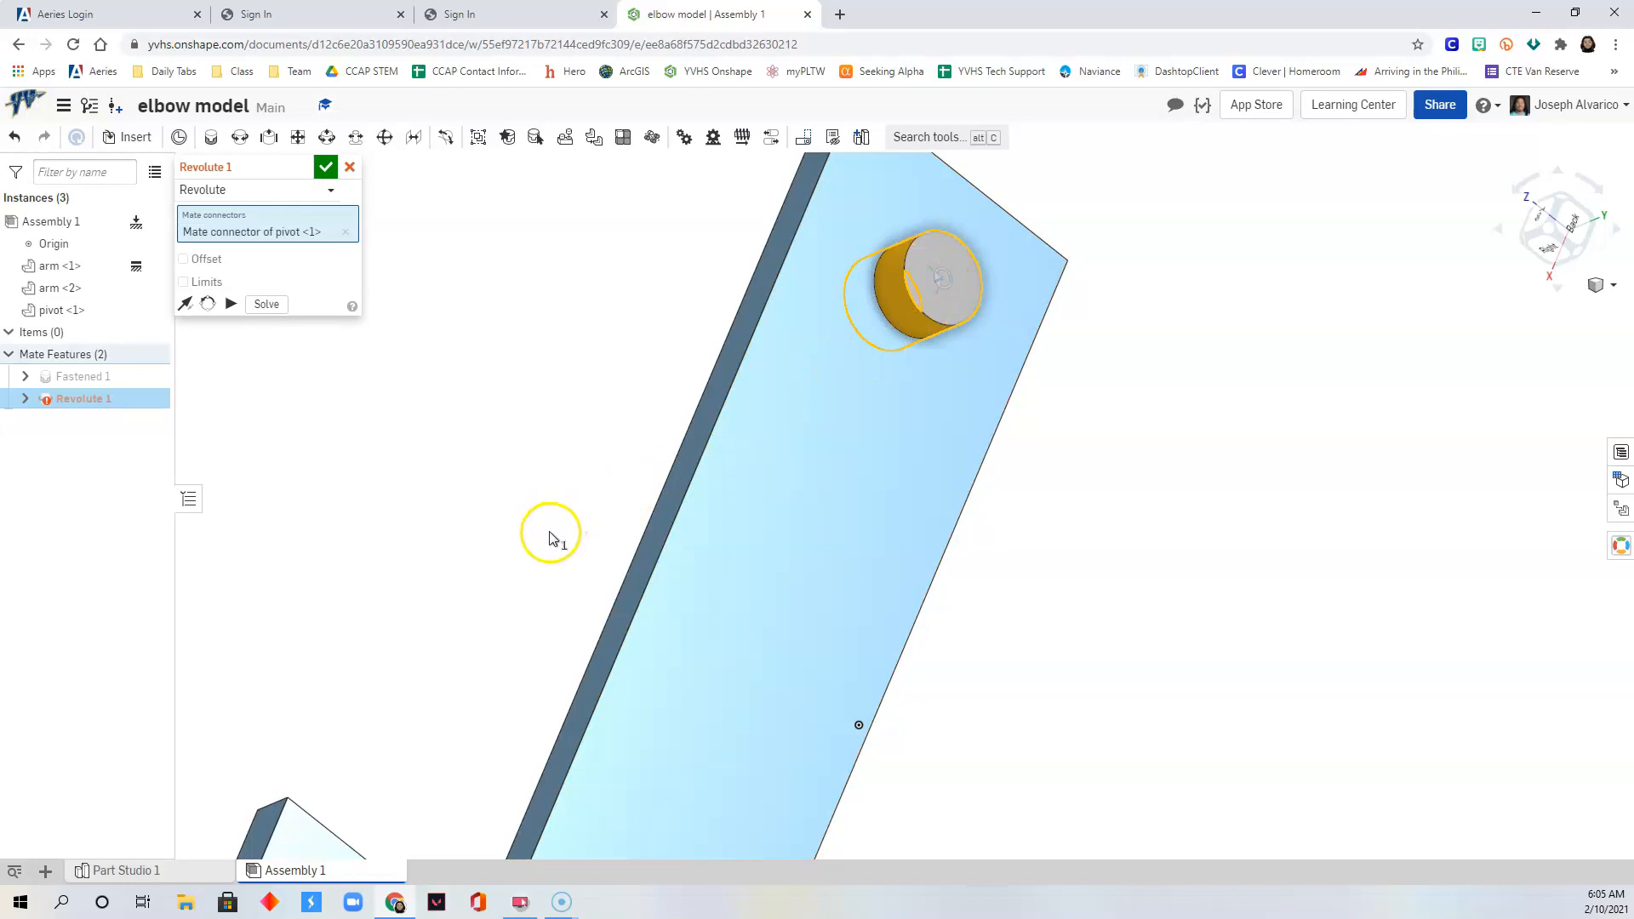
scroll(550, 538, down, 2)
scroll(550, 534, down, 1)
middle_drag(550, 534, 697, 324)
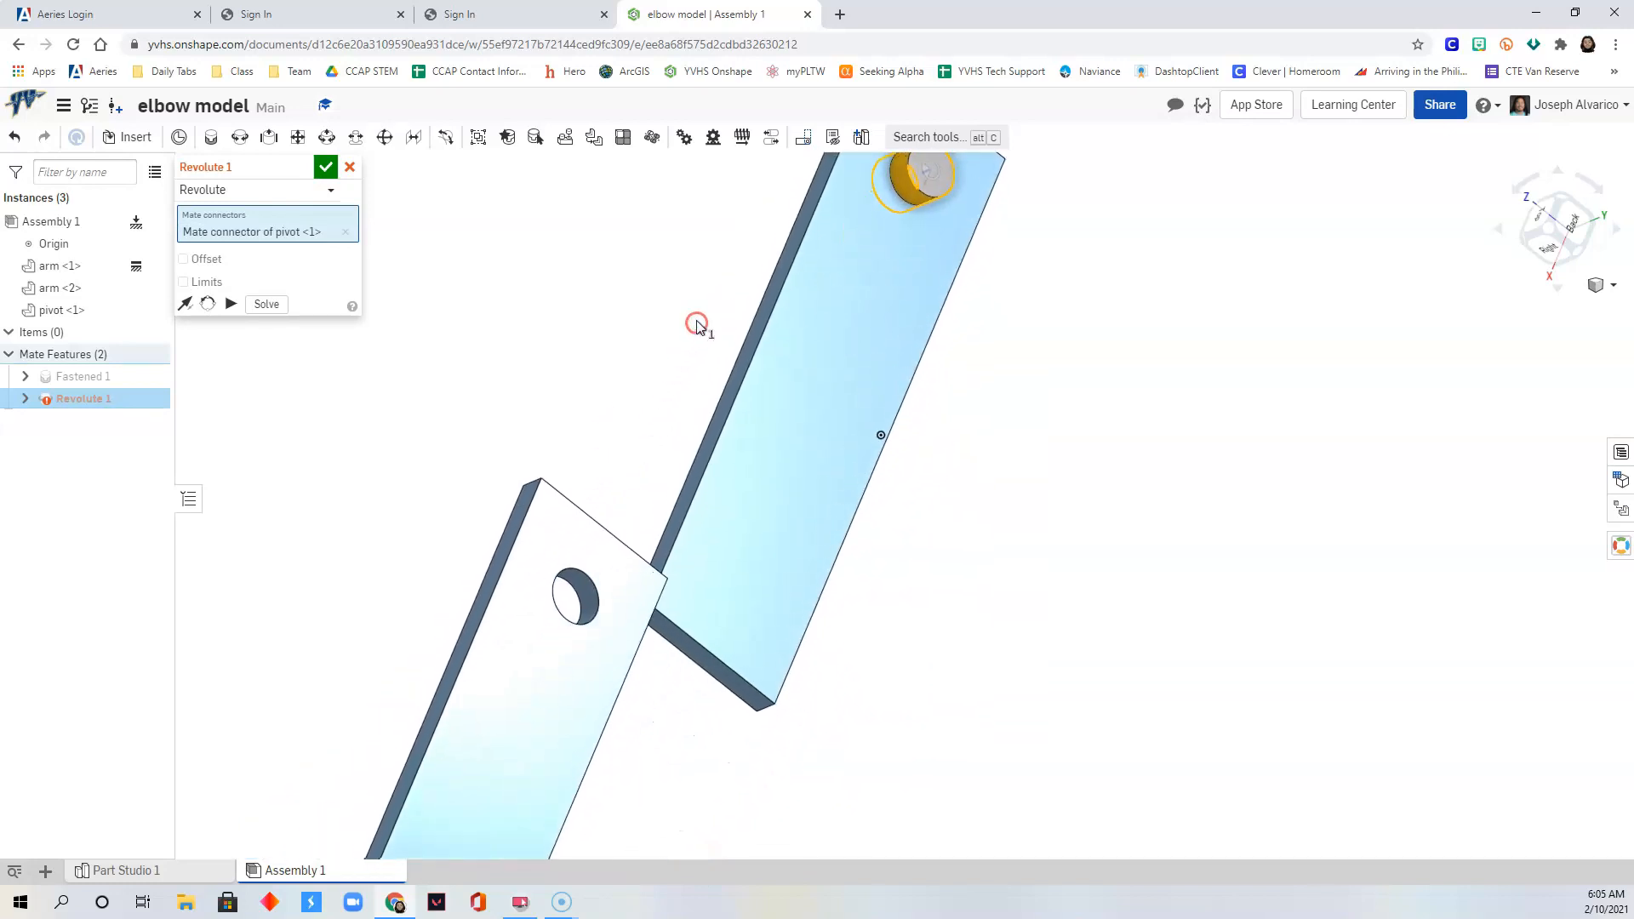
click(579, 601)
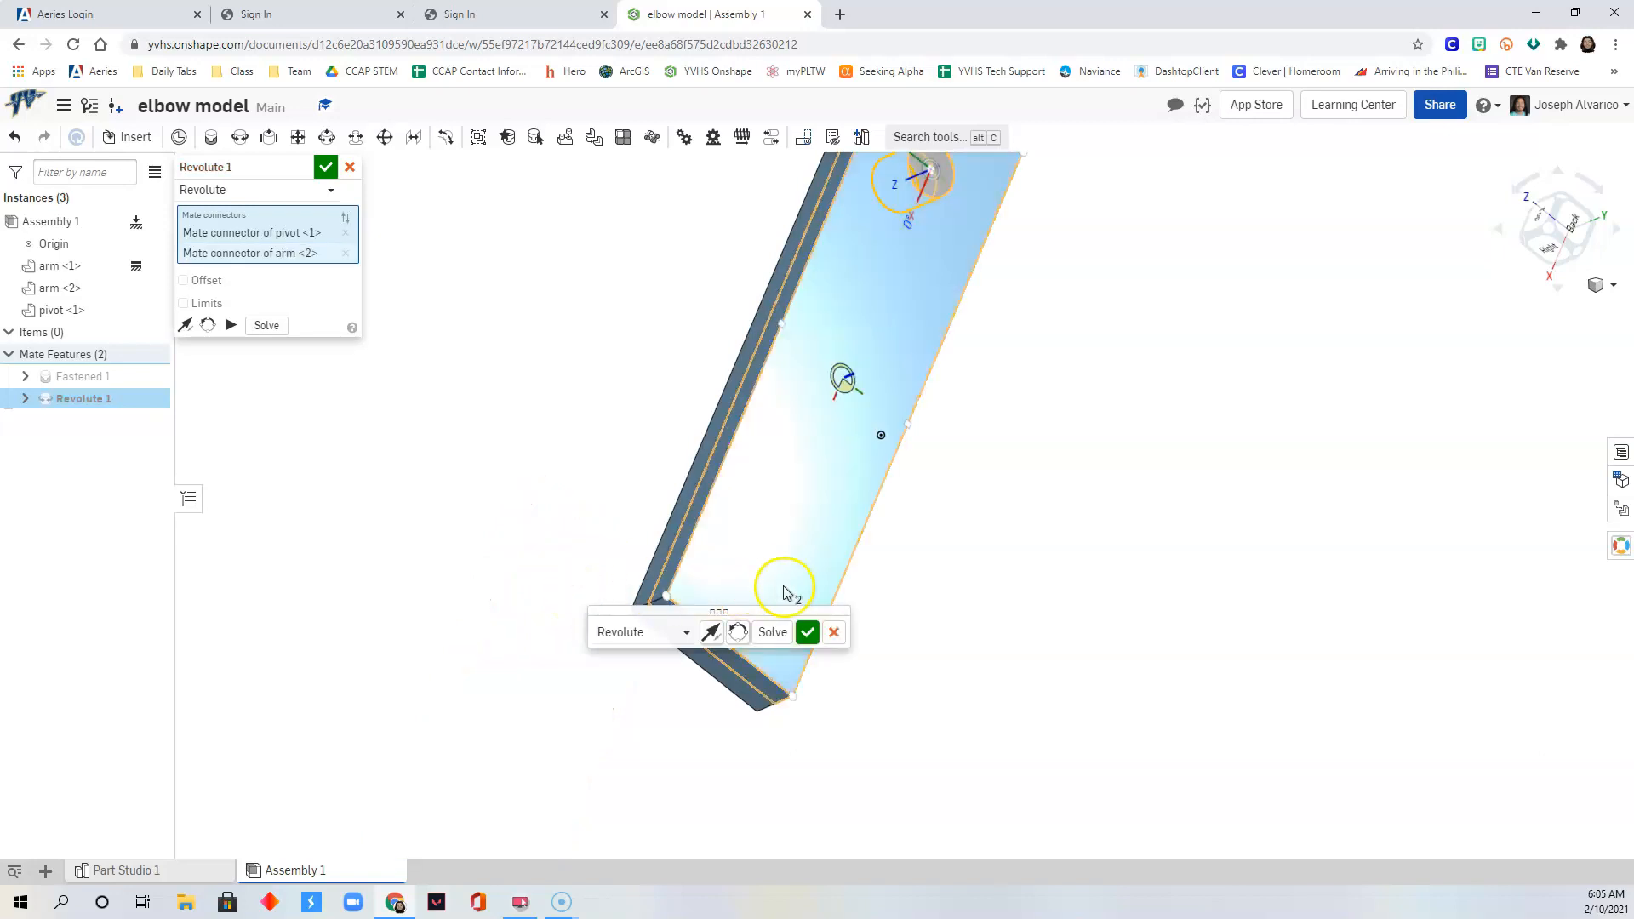
click(328, 170)
Step: Inspect the assembled elbow from the front and try swinging the second arm around the pivot
right_drag(843, 600, 1066, 514)
middle_drag(882, 601, 929, 734)
scroll(927, 713, down, 1)
scroll(926, 714, up, 1)
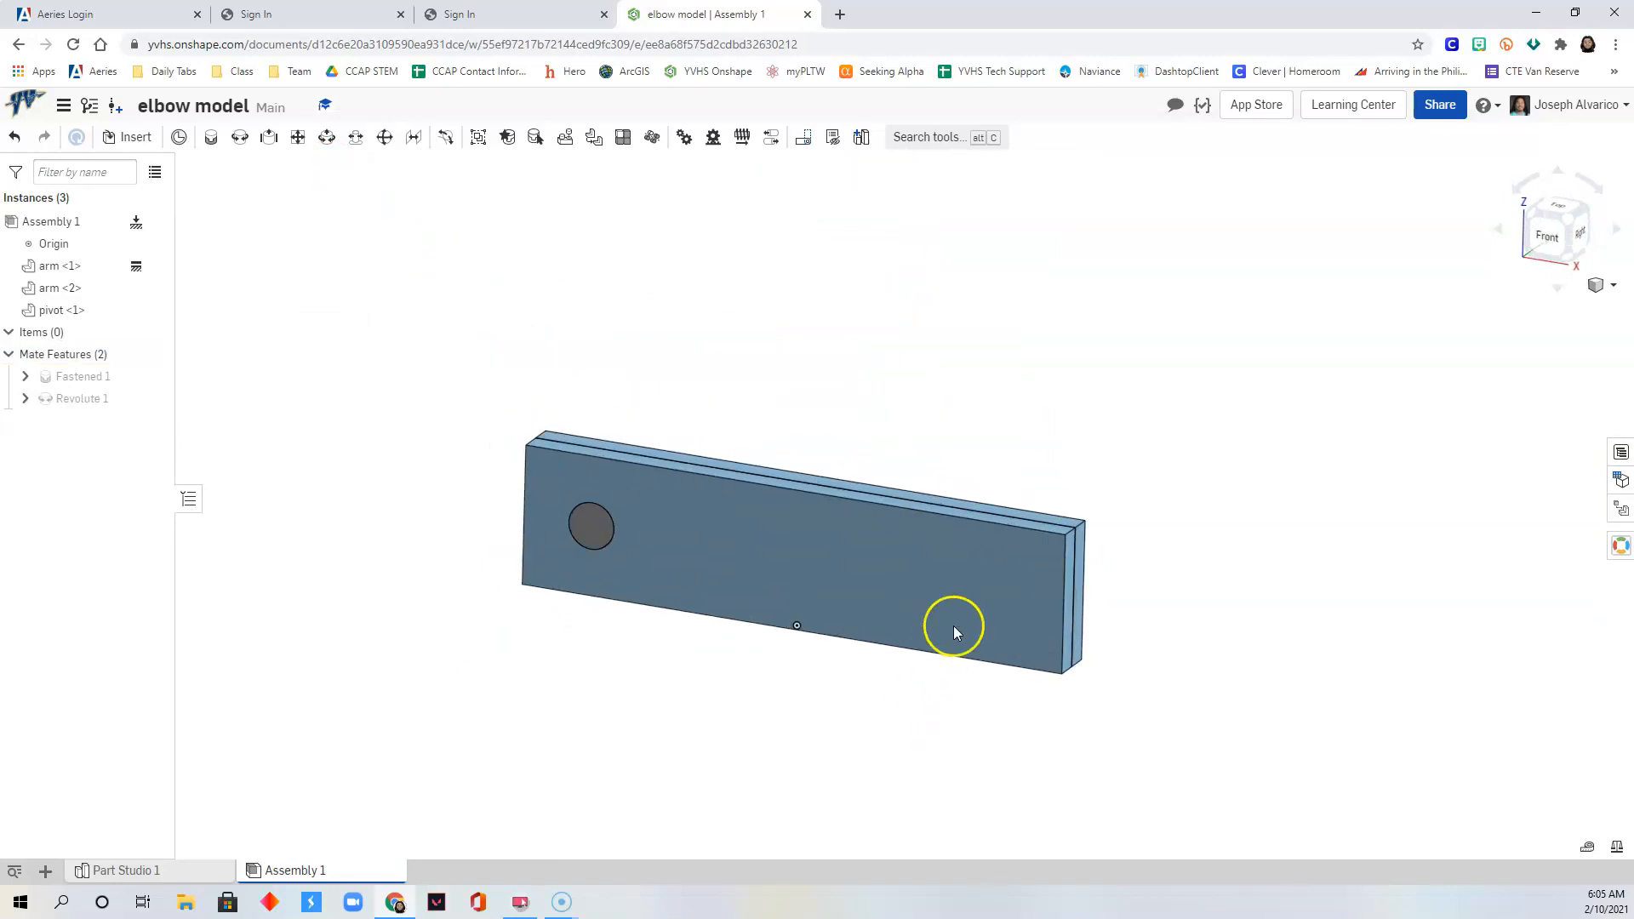
drag(1060, 525, 843, 345)
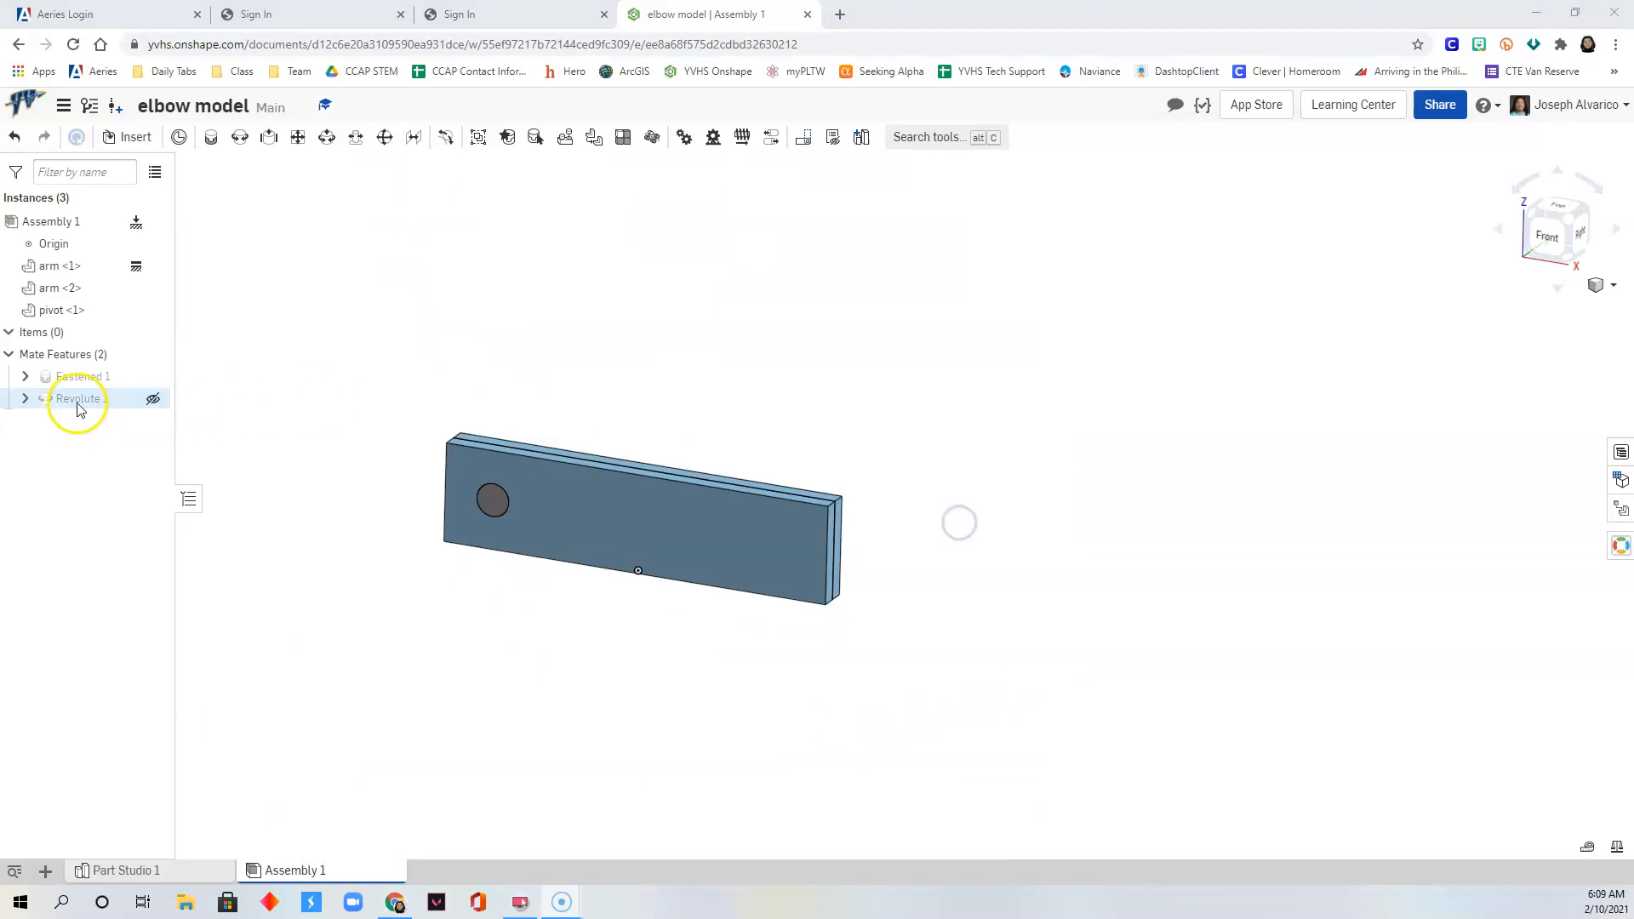
Step: Animate the revolute mate from 0 to 360 deg with 300 steps and reciprocating playback
right_click(77, 399)
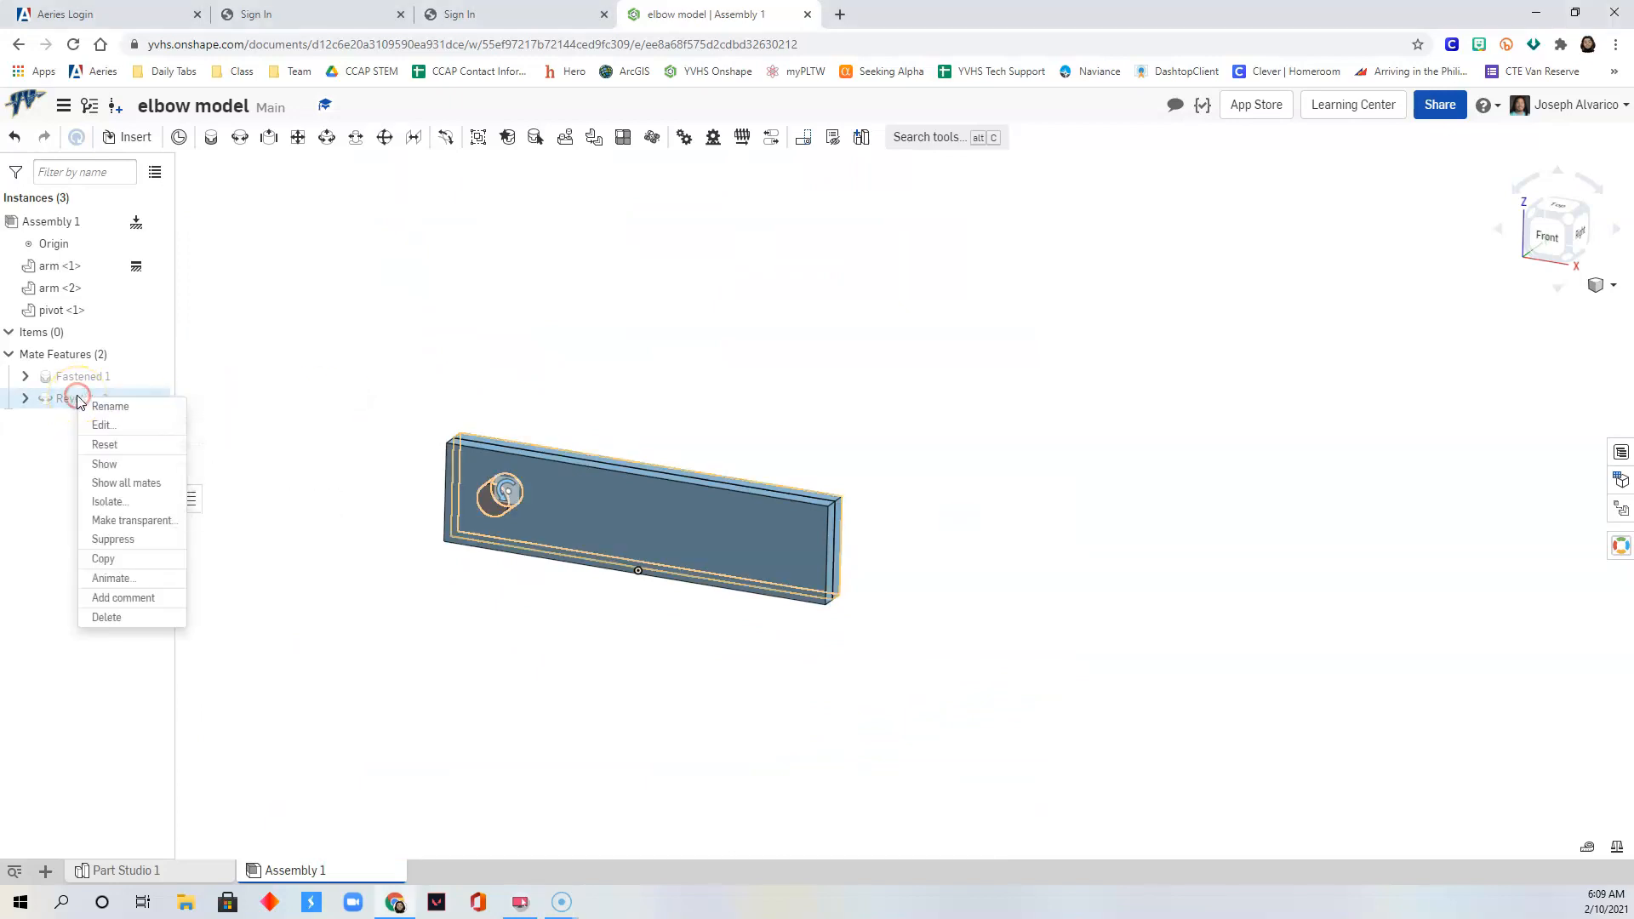
click(136, 582)
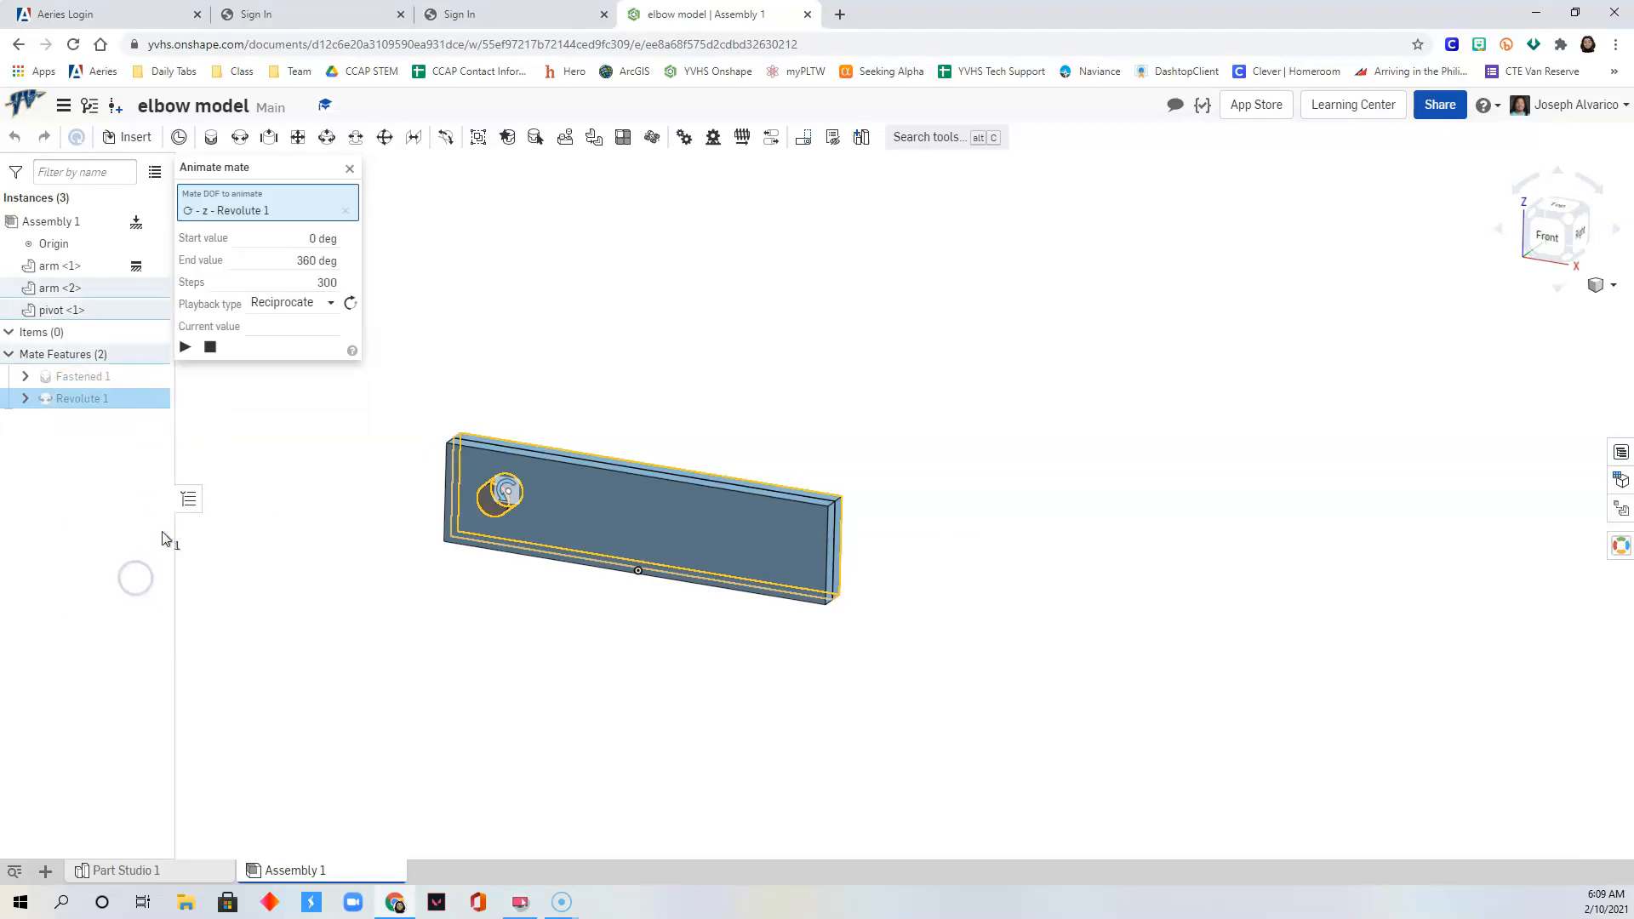
click(186, 347)
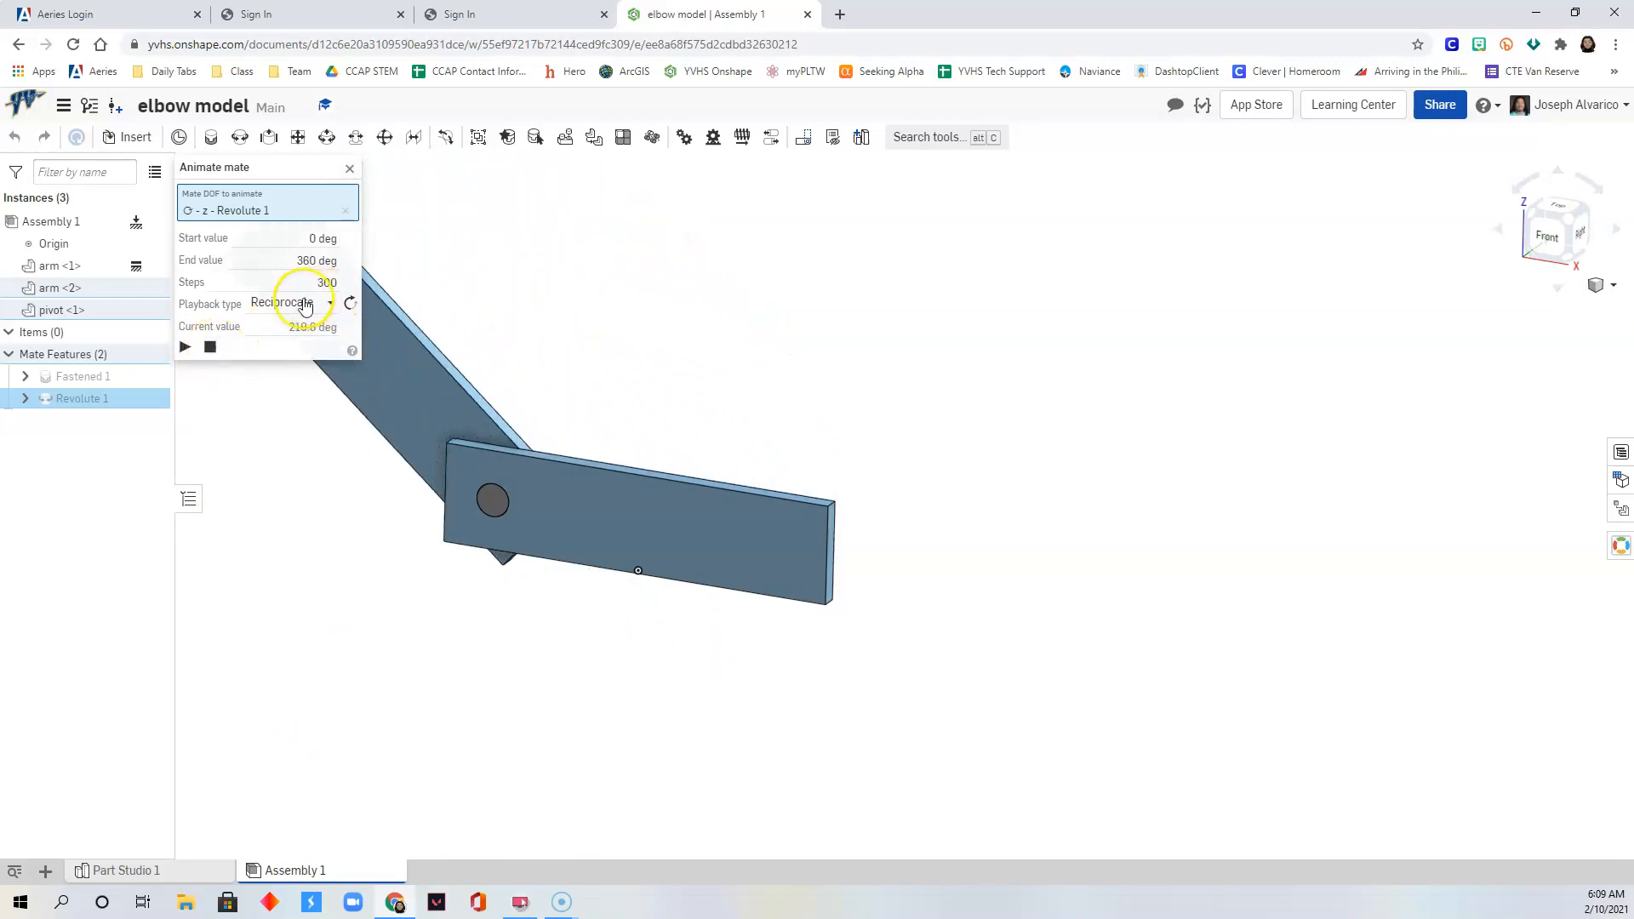
Step: Rerun the revolute mate animation with a start value of 180 deg, and stop it
click(209, 348)
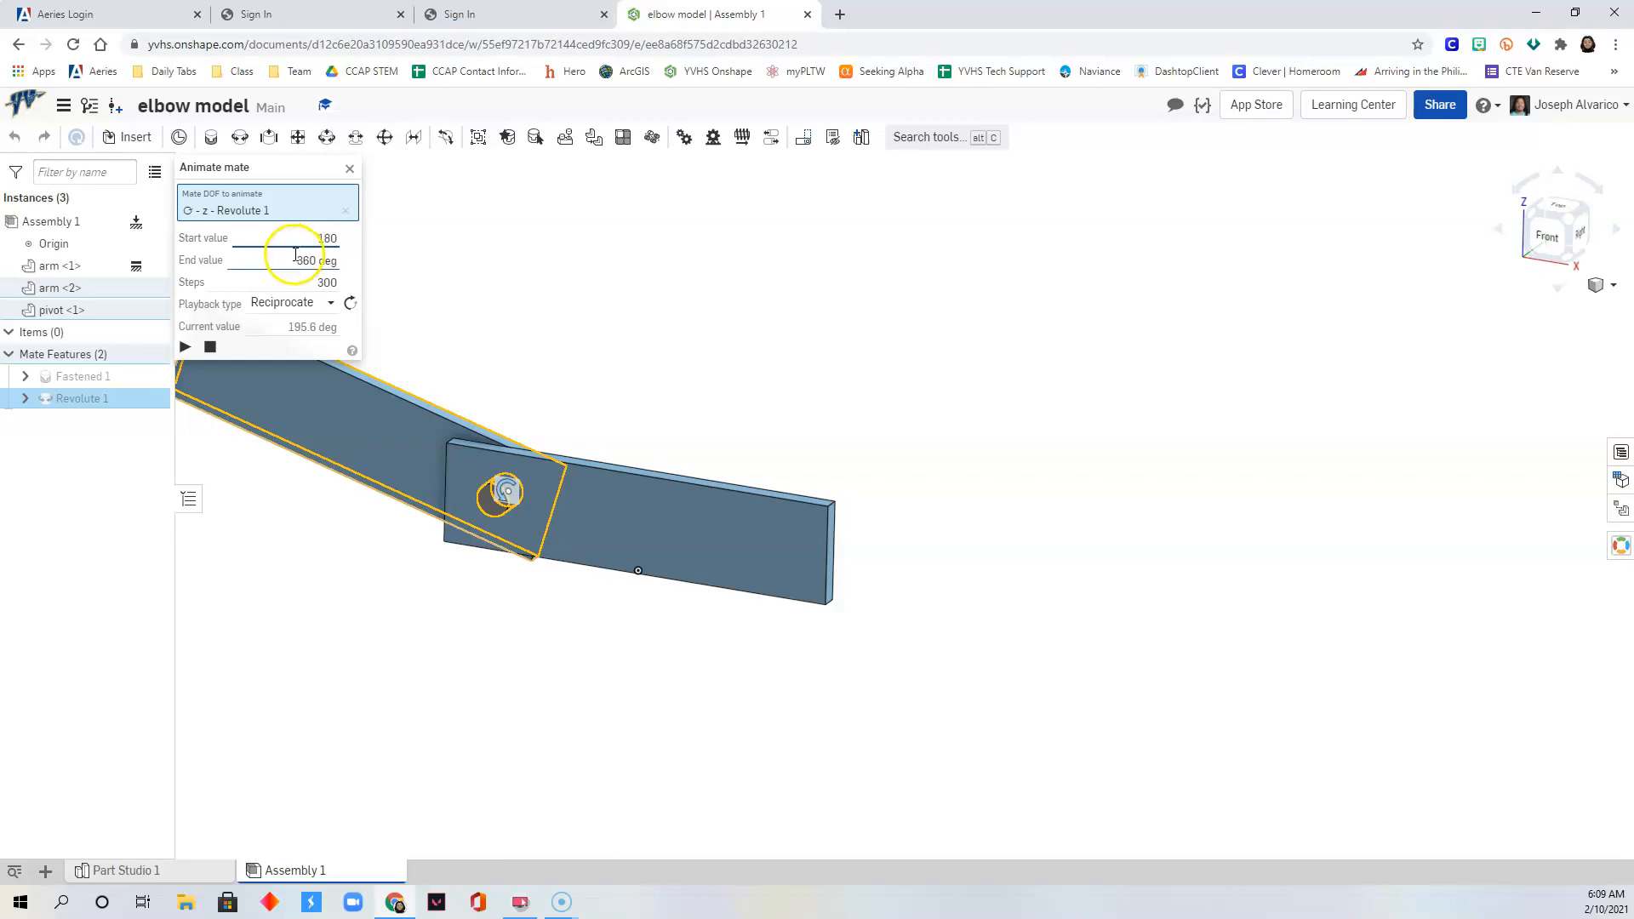
click(186, 345)
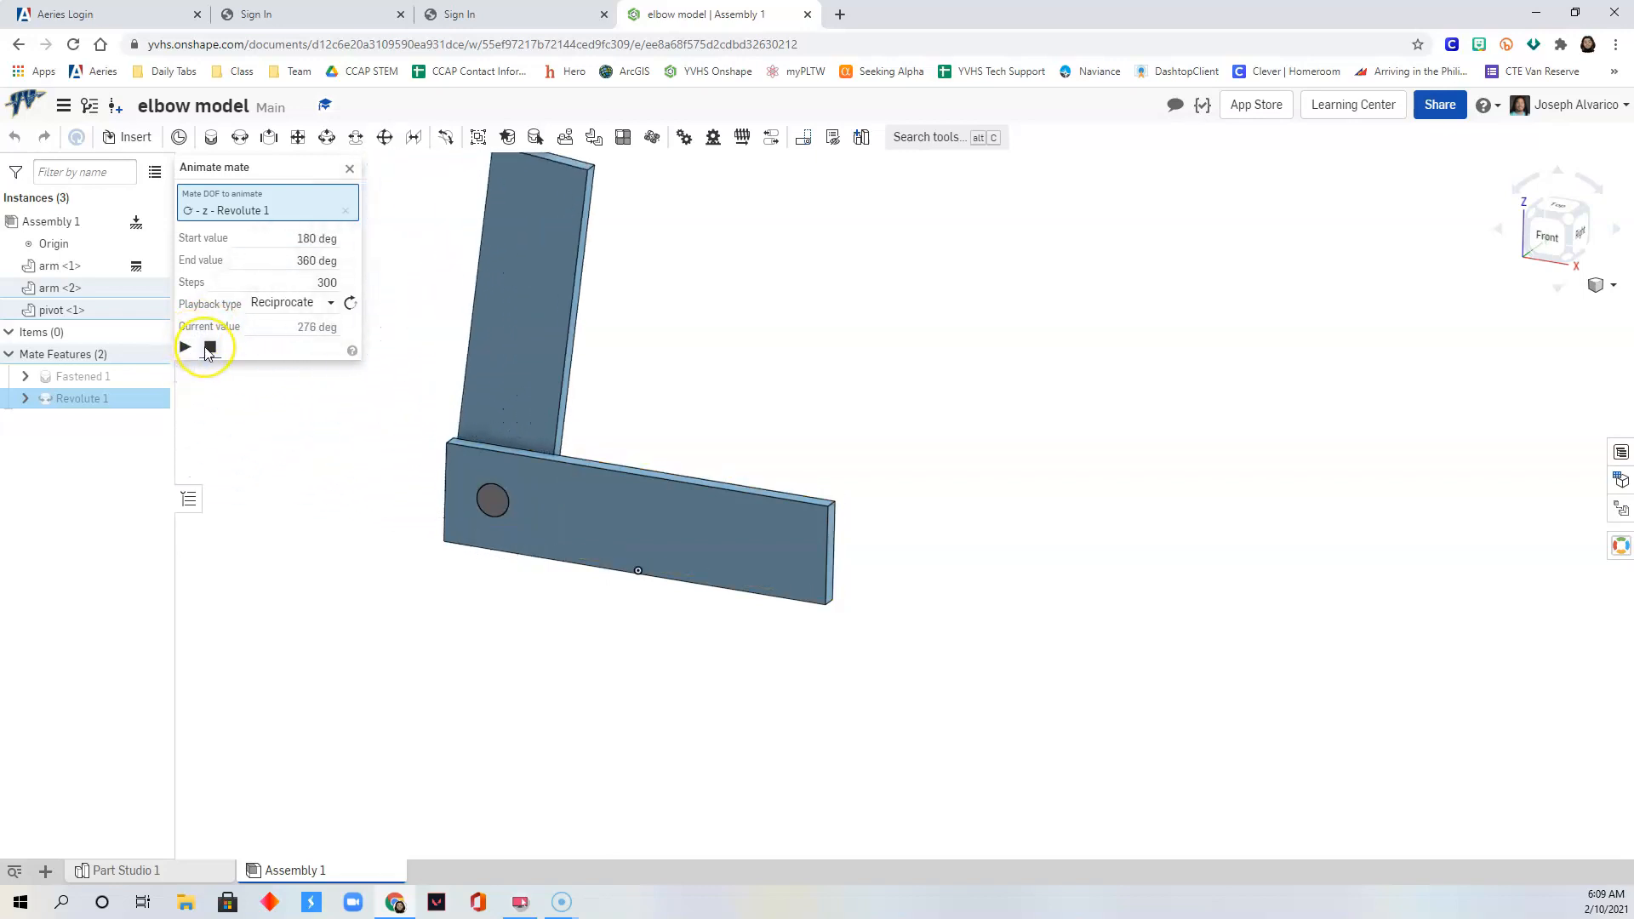
click(211, 347)
Step: Set the animation's end value to 315 deg, play the elbow's limited bending motion, and stop it
click(314, 262)
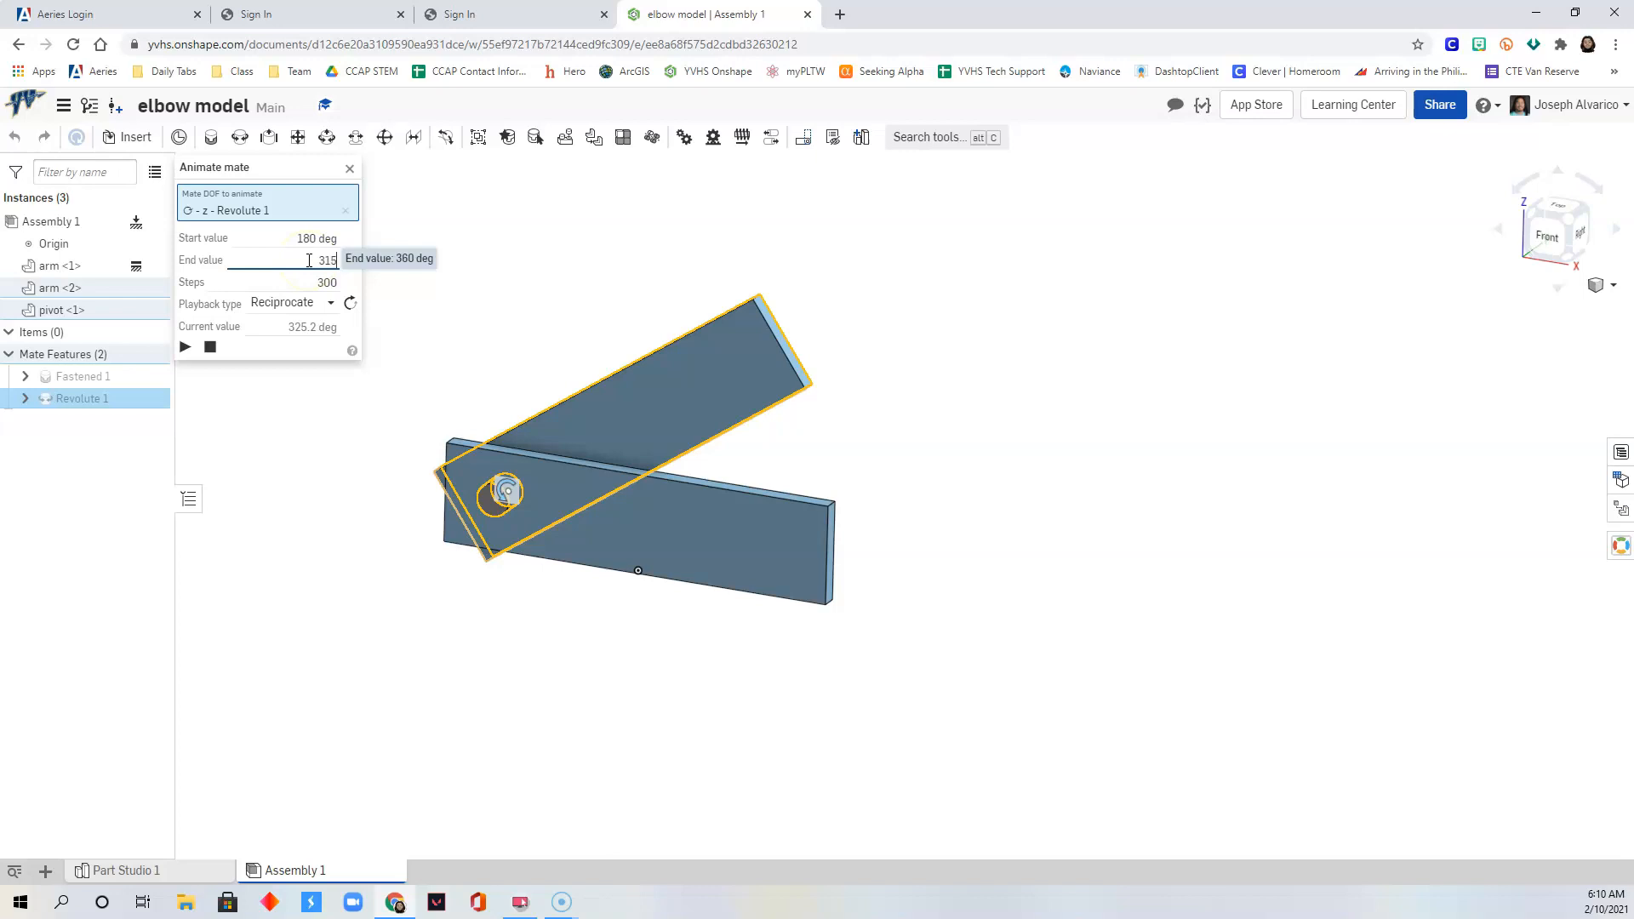
click(198, 292)
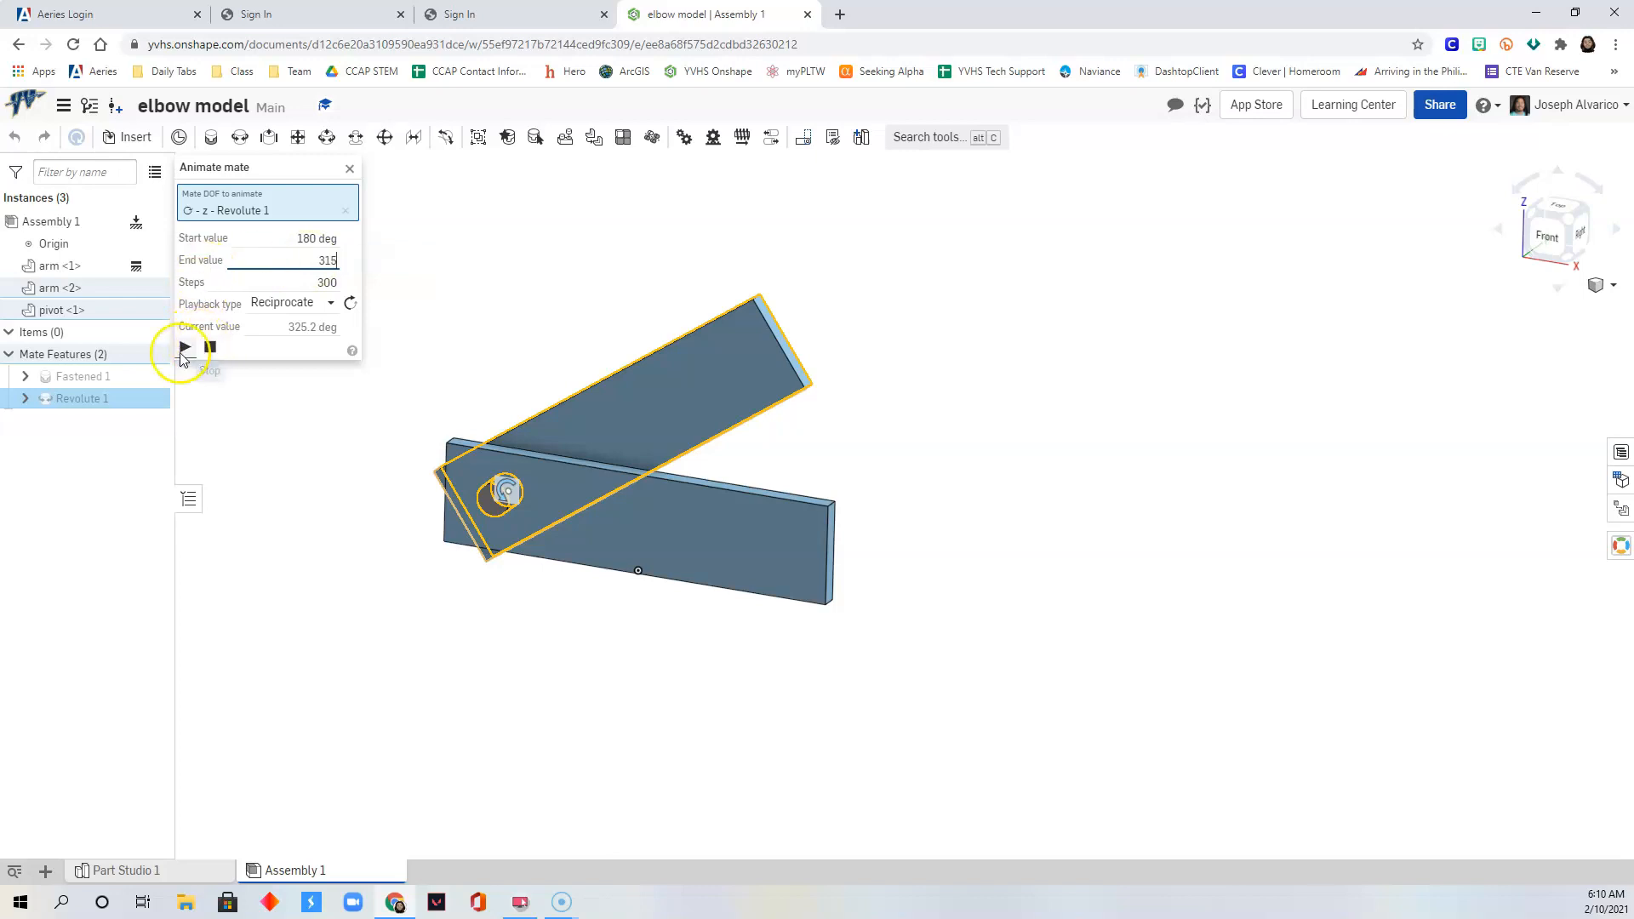
click(183, 348)
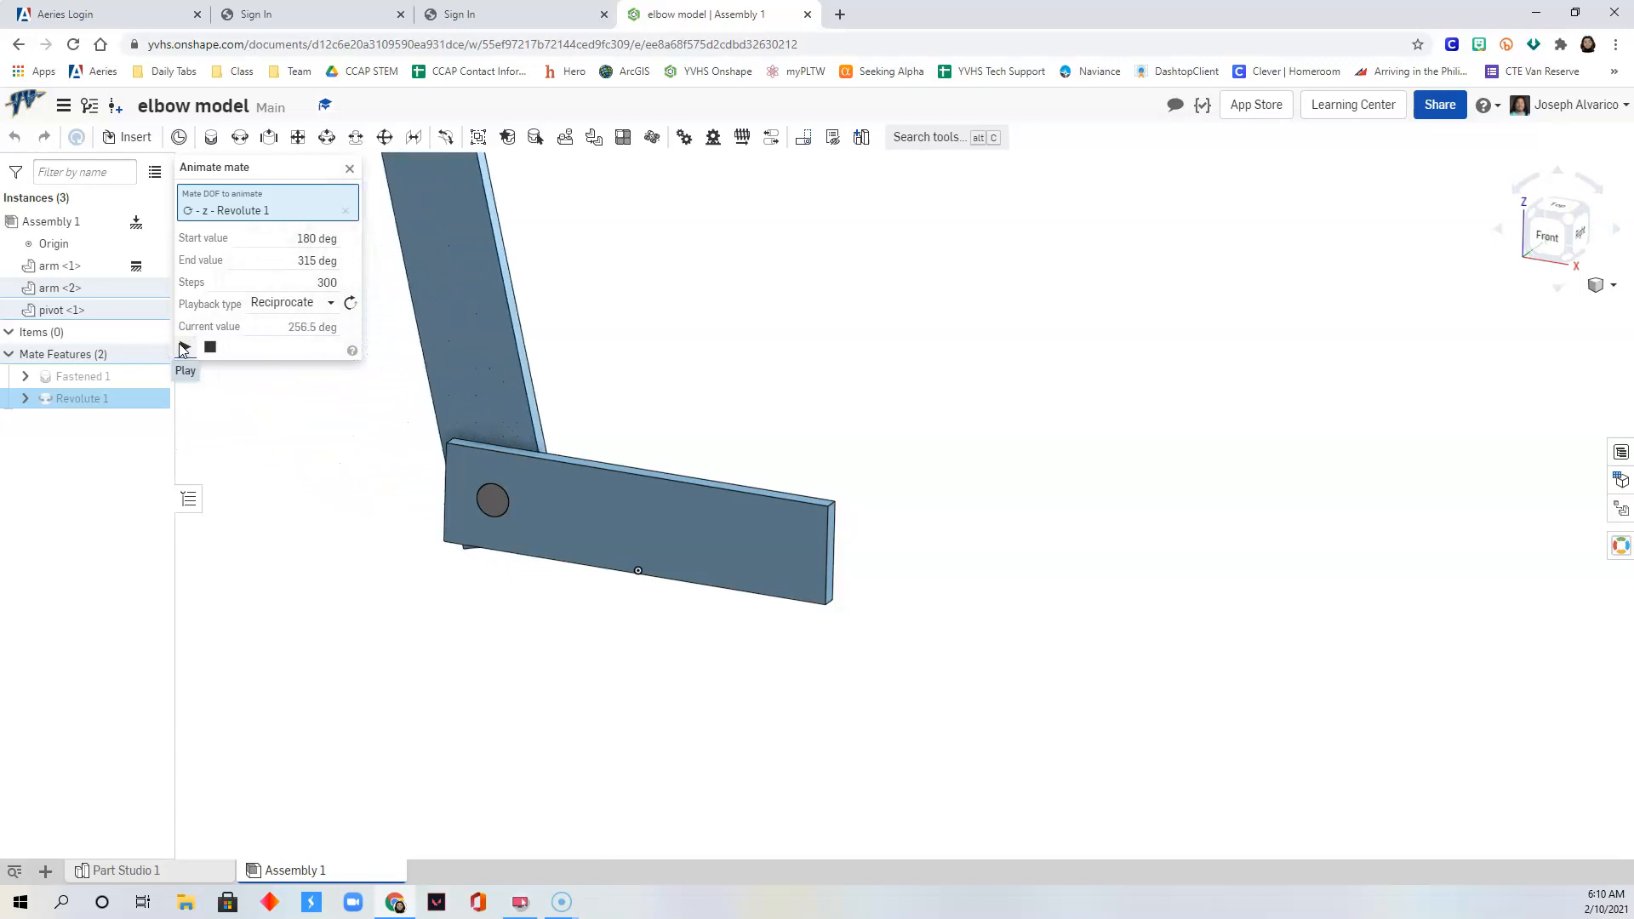
middle_drag(719, 423, 879, 452)
scroll(852, 446, up, 1)
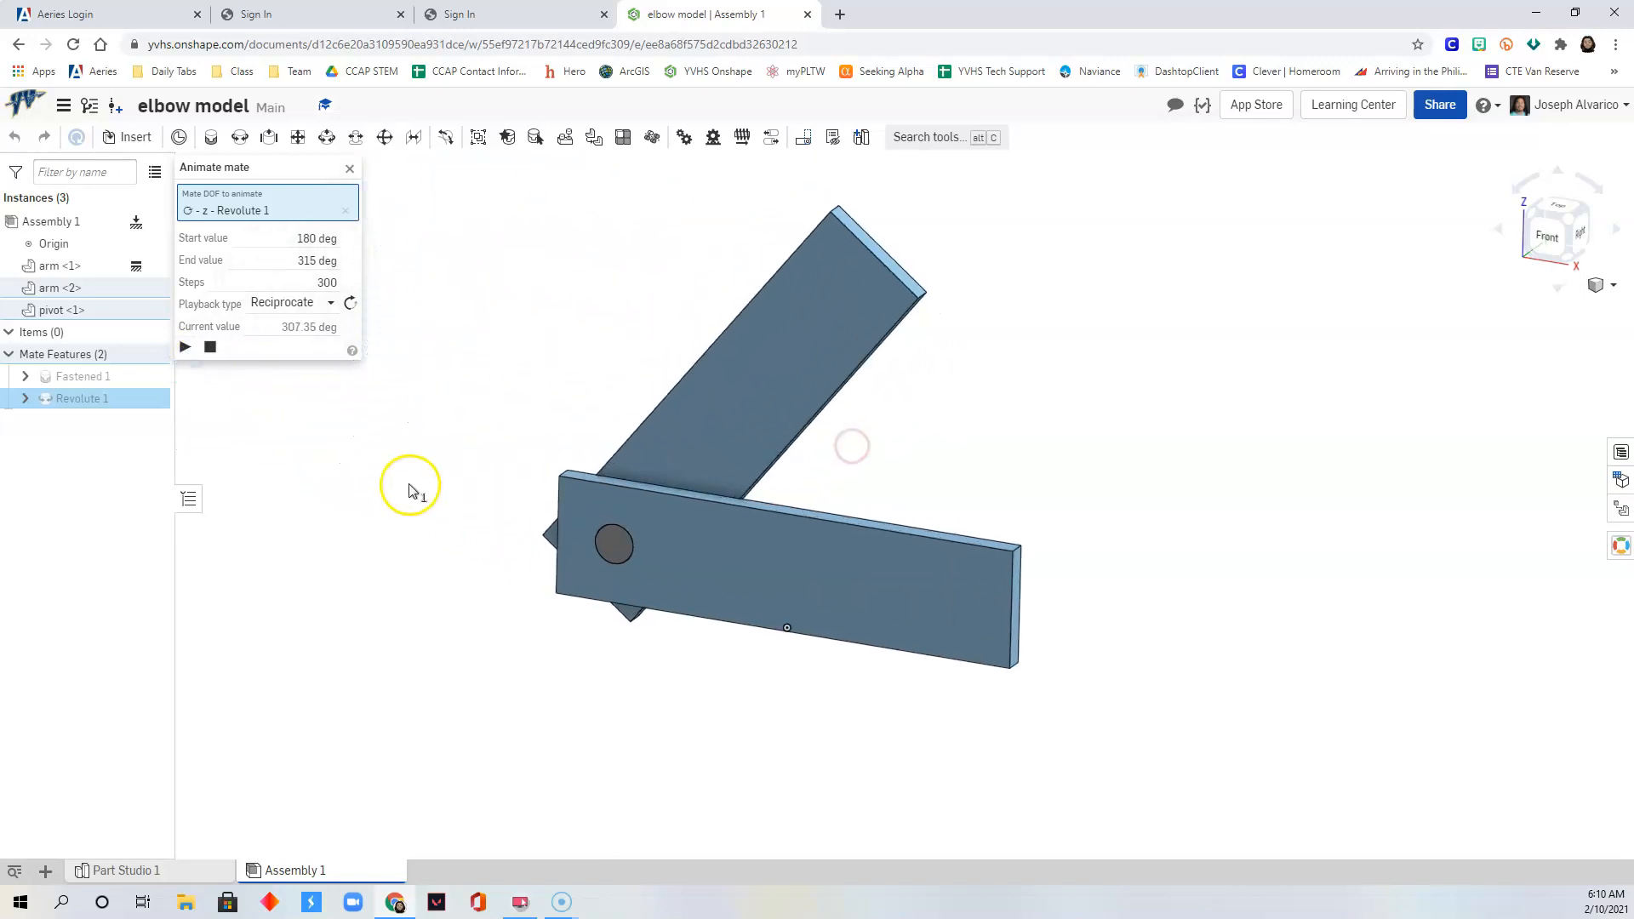
scroll(473, 493, down, 2)
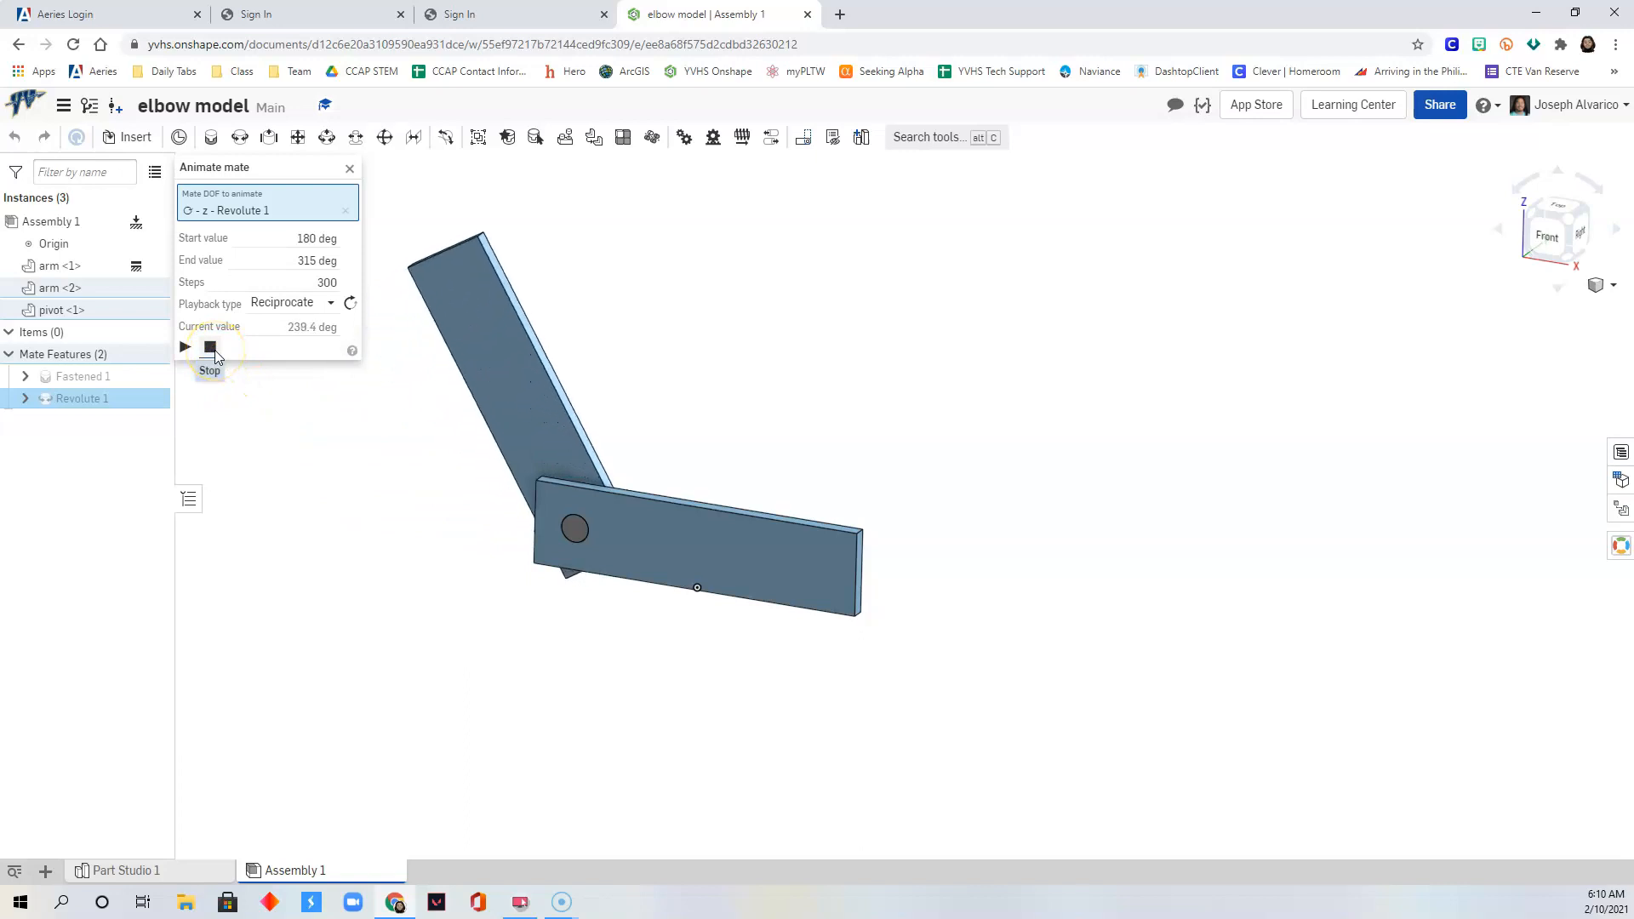
click(211, 348)
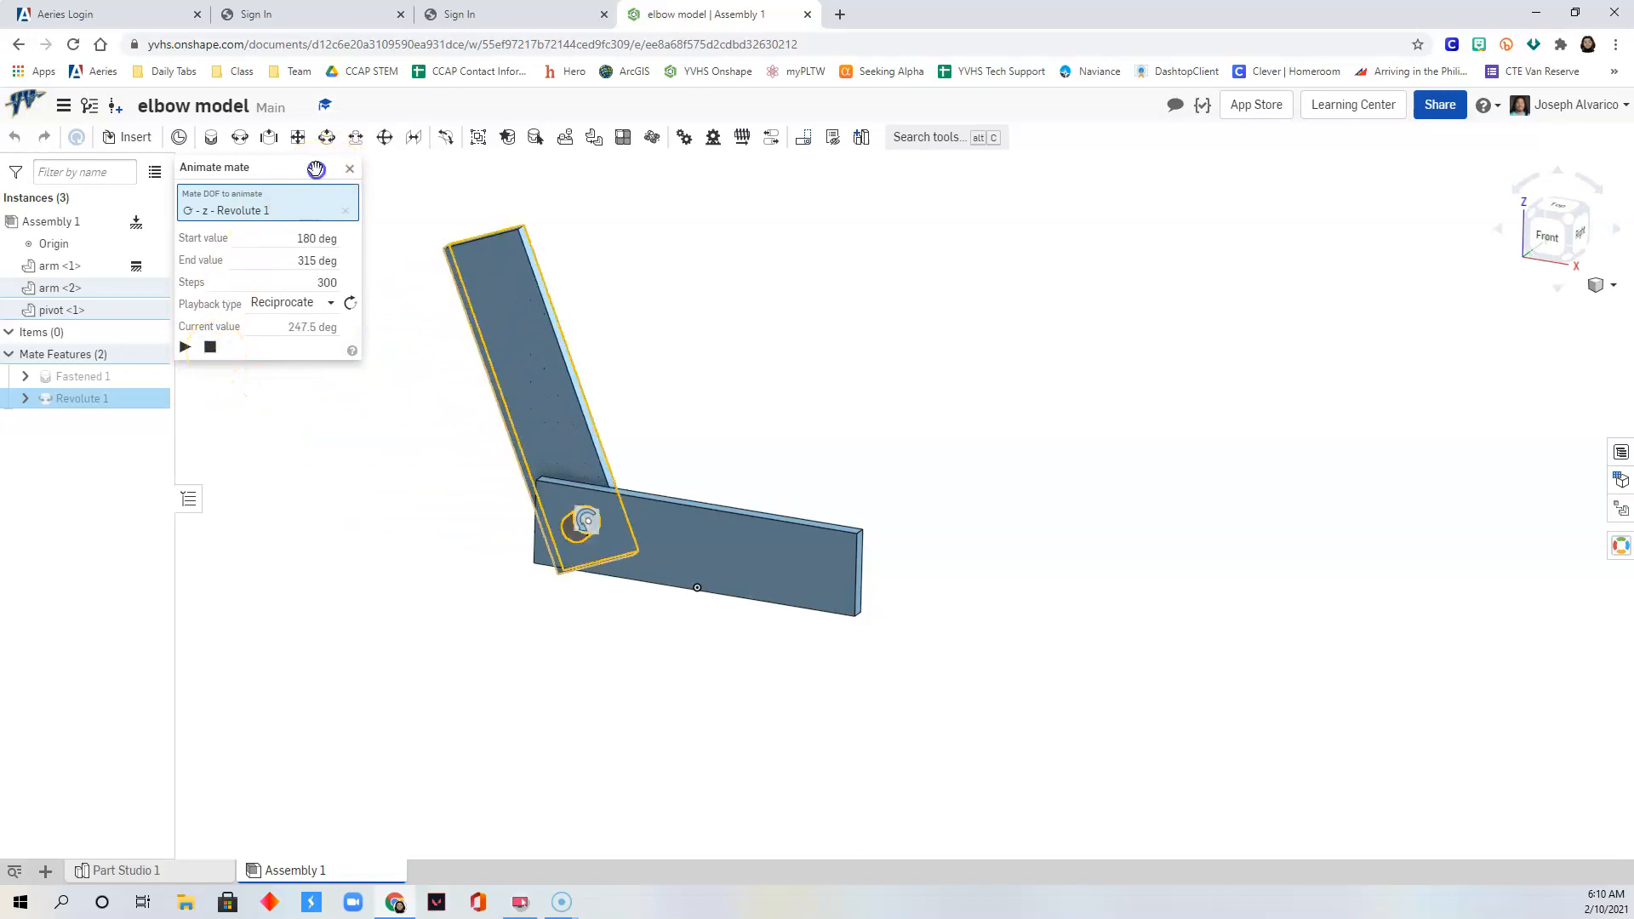